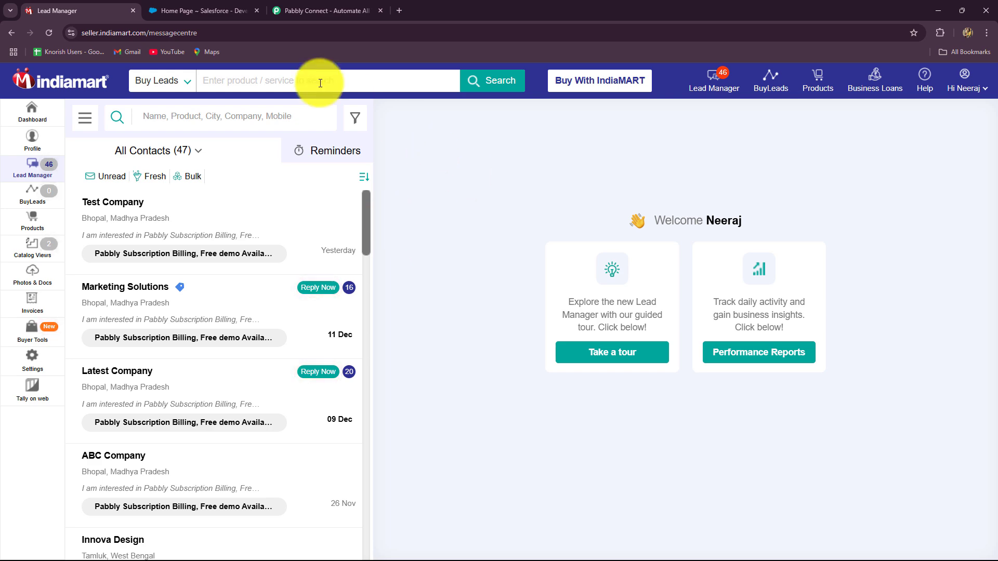
# Look over the IndiaMART Lead Manager contacts, the Salesforce home page and the Pabbly Connect website
pyautogui.click(214, 13)
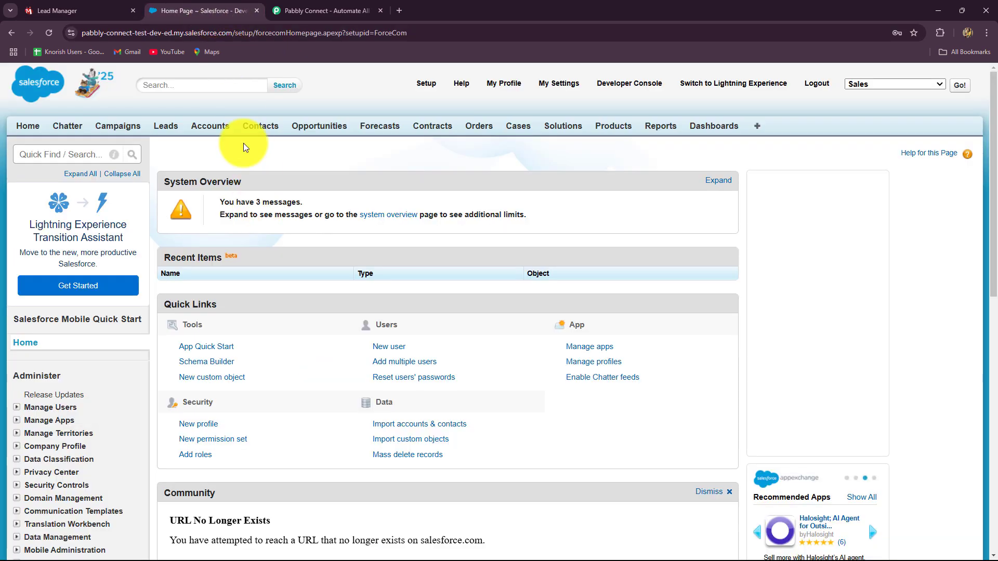
pyautogui.click(77, 9)
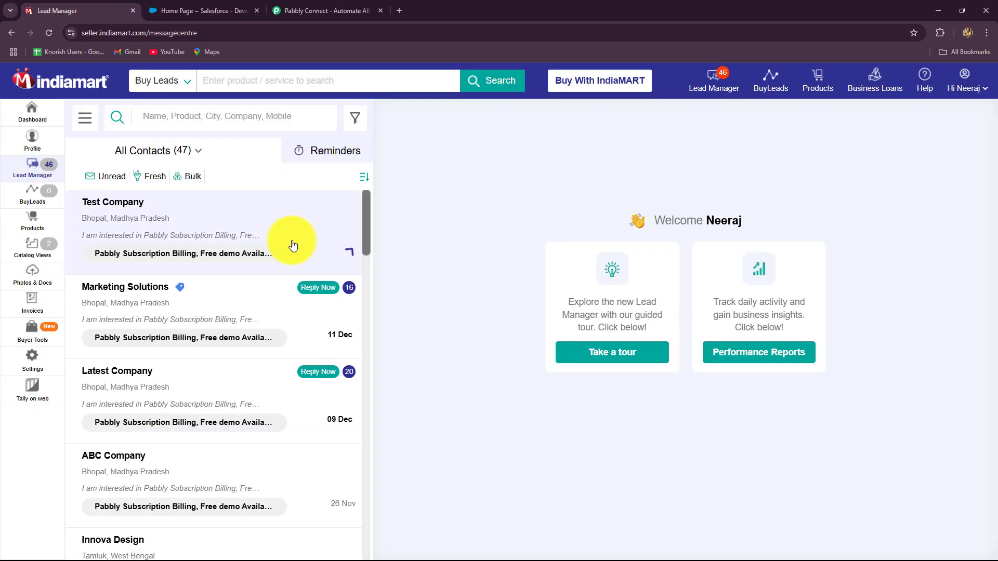
pyautogui.click(175, 6)
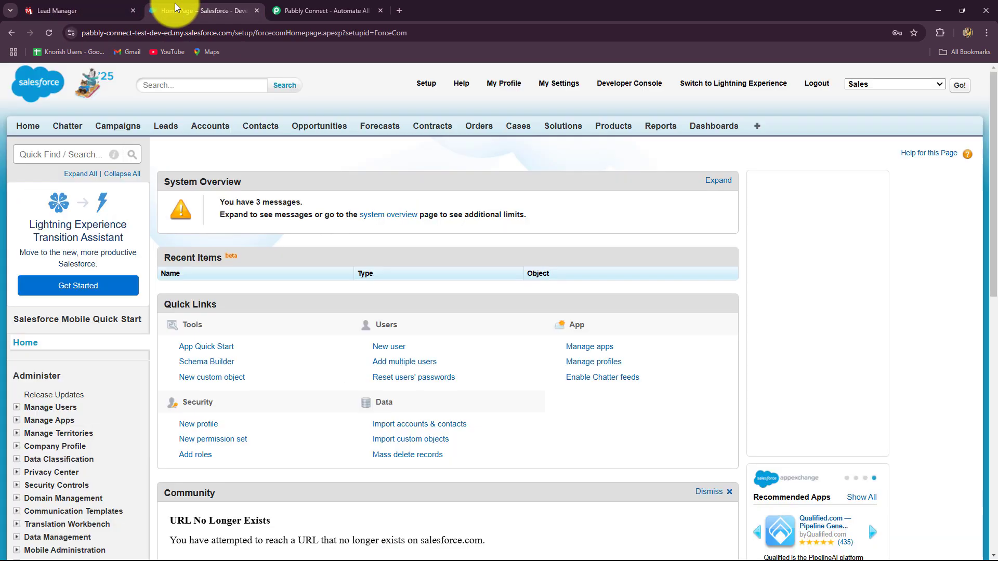
pyautogui.click(90, 6)
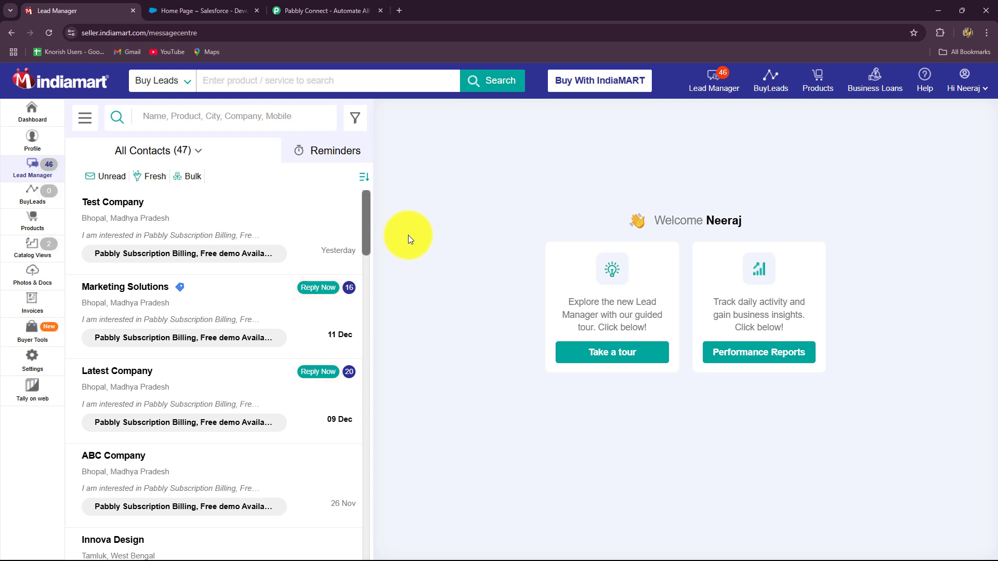
pyautogui.click(321, 6)
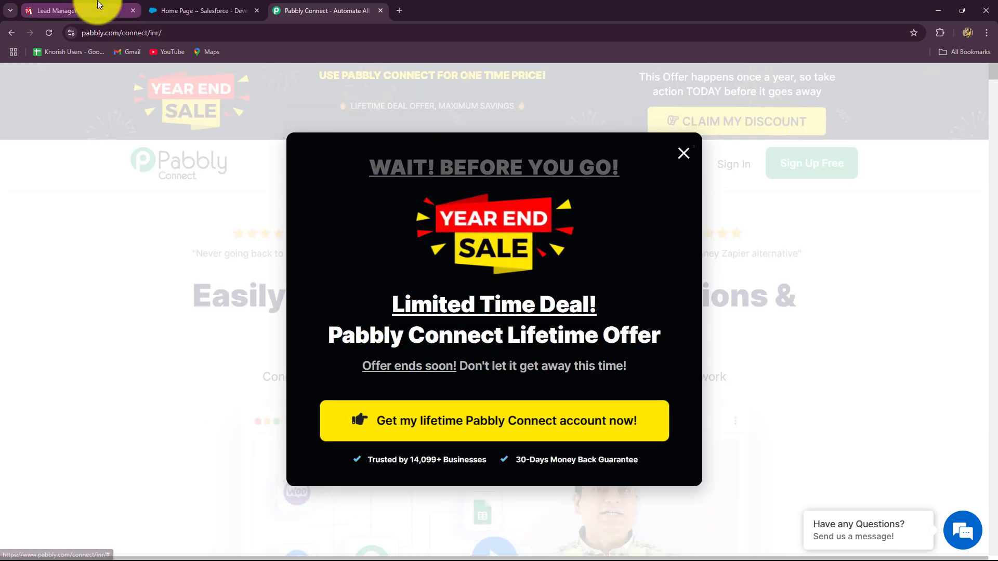
pyautogui.click(98, 5)
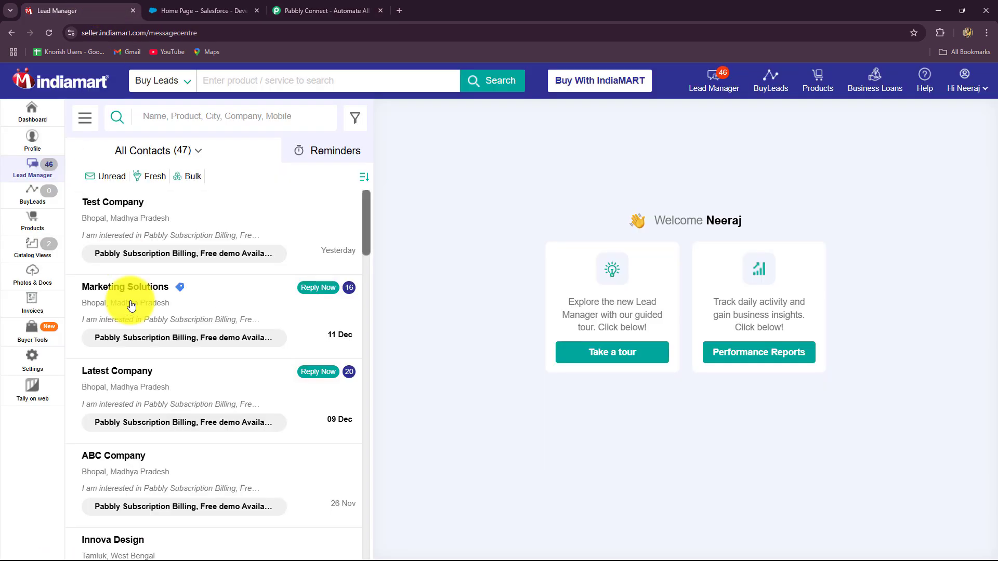
pyautogui.click(183, 4)
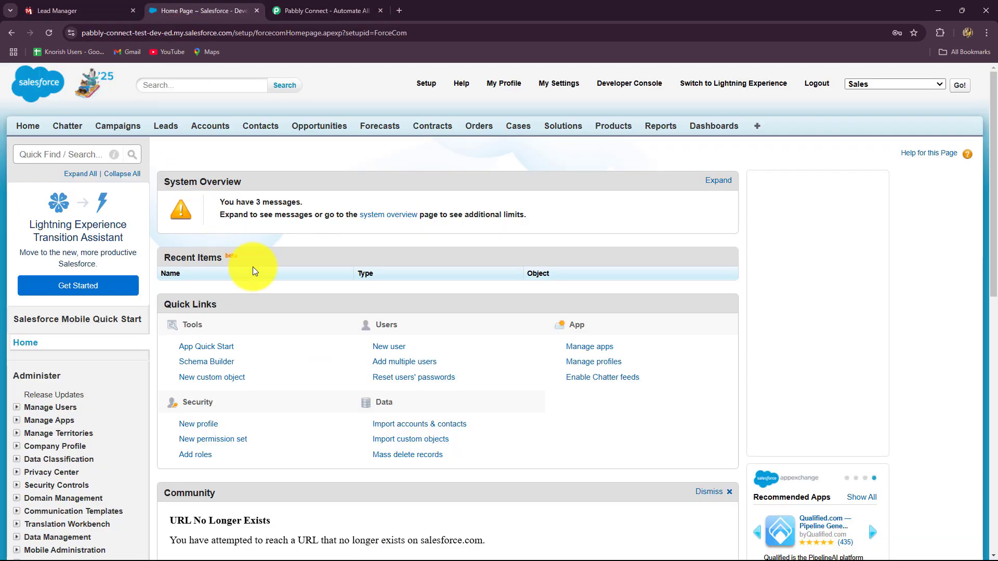
# Switch to the Pabbly Connect website and dismiss the year-end sale offer
pyautogui.click(333, 10)
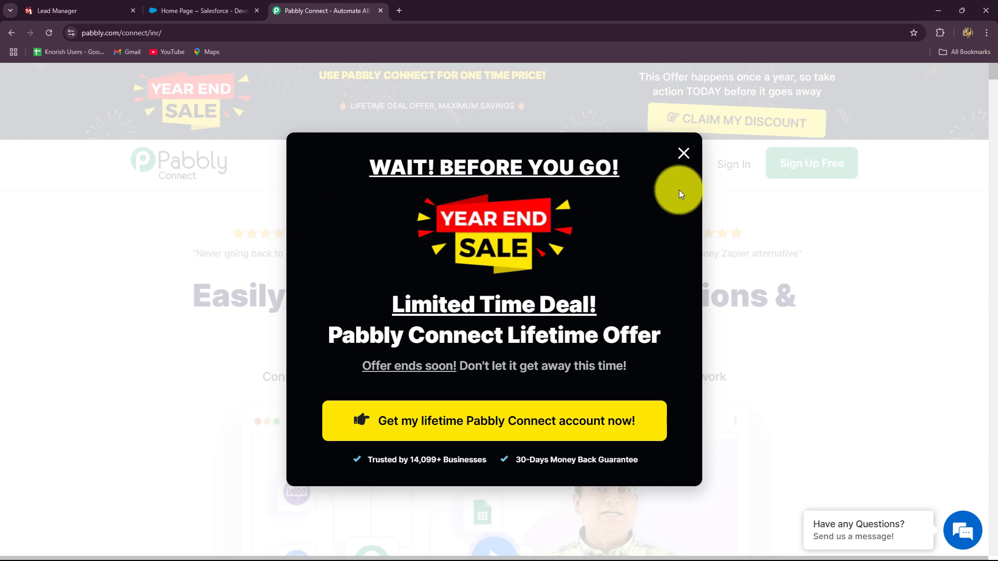
pyautogui.click(684, 153)
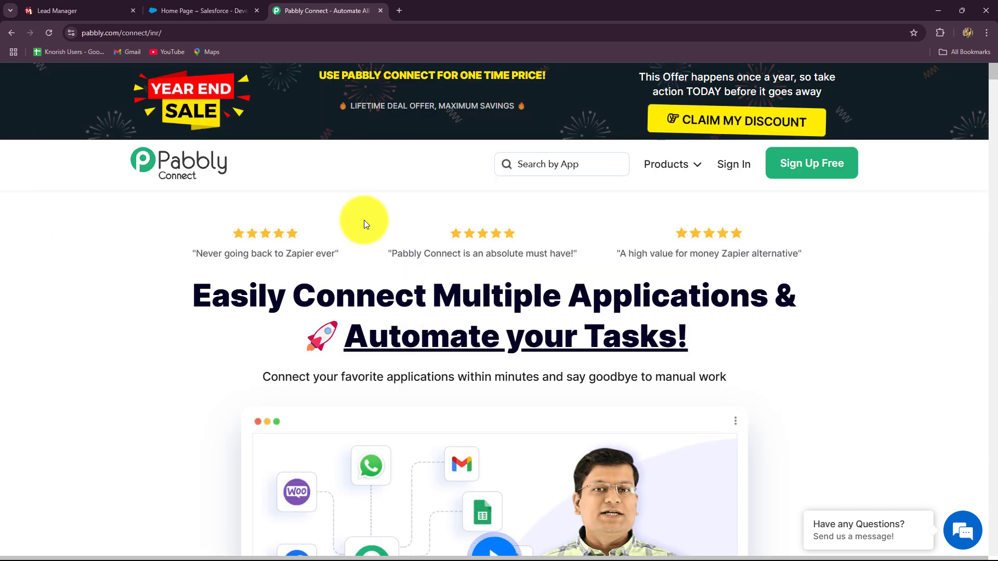
pyautogui.click(172, 33)
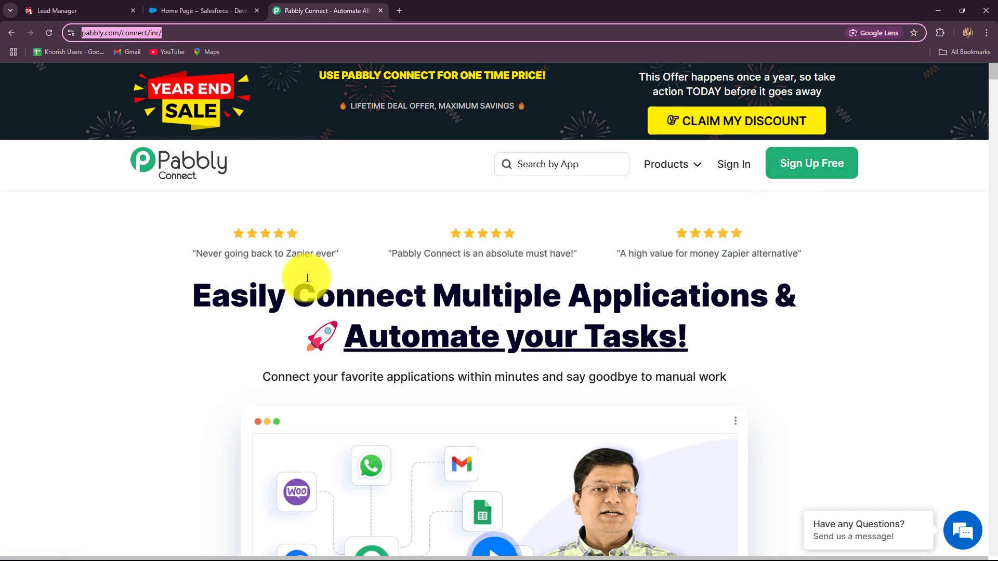
pyautogui.click(144, 248)
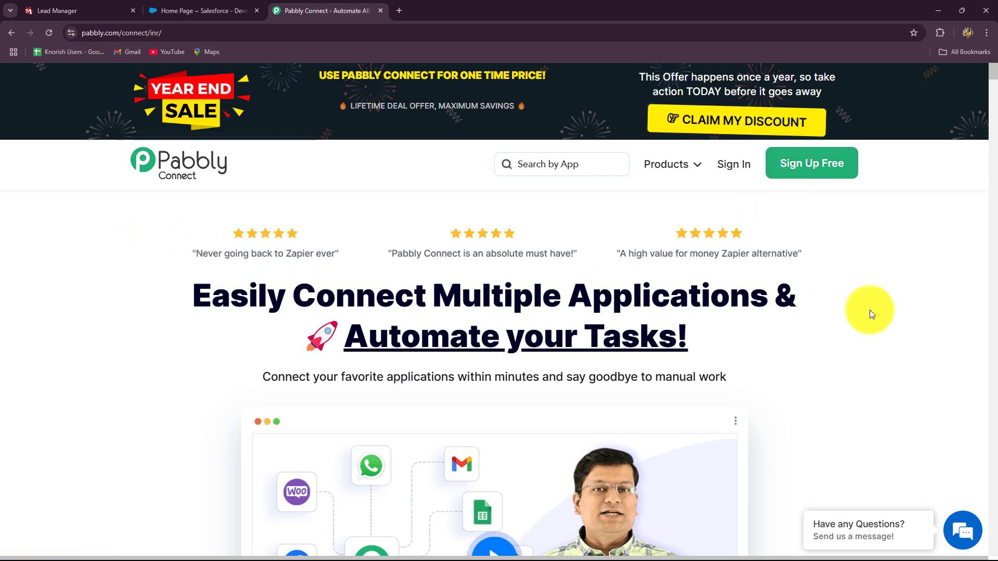
pyautogui.doubleClick(198, 293)
pyautogui.moveTo(708, 321); pyautogui.dragTo(744, 340)
pyautogui.click(814, 381)
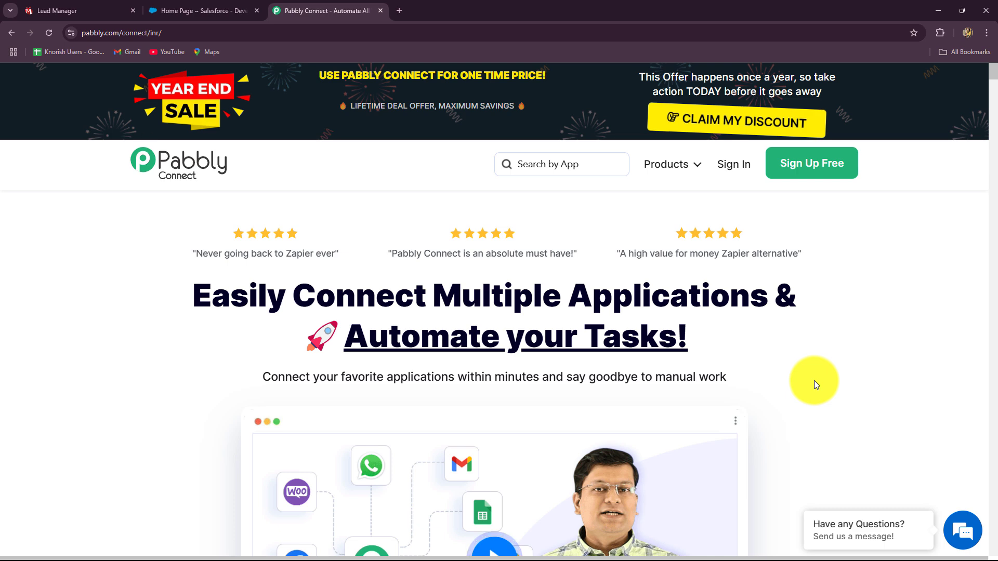
# Sign in to Pabbly and open the Pabbly Connect application from the list of all Pabbly apps
pyautogui.click(734, 164)
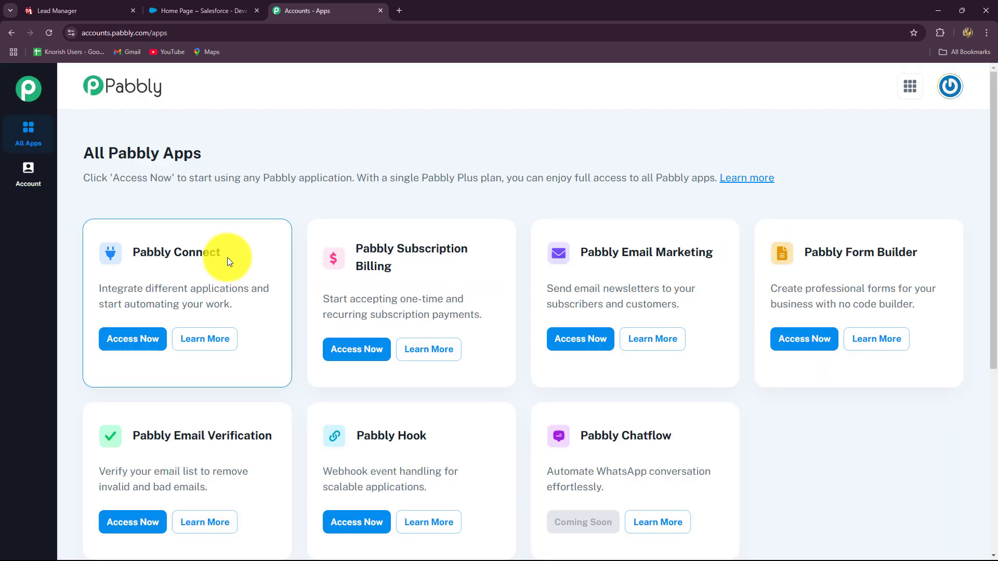
pyautogui.scroll(-2, 228, 259)
pyautogui.scroll(2, 226, 257)
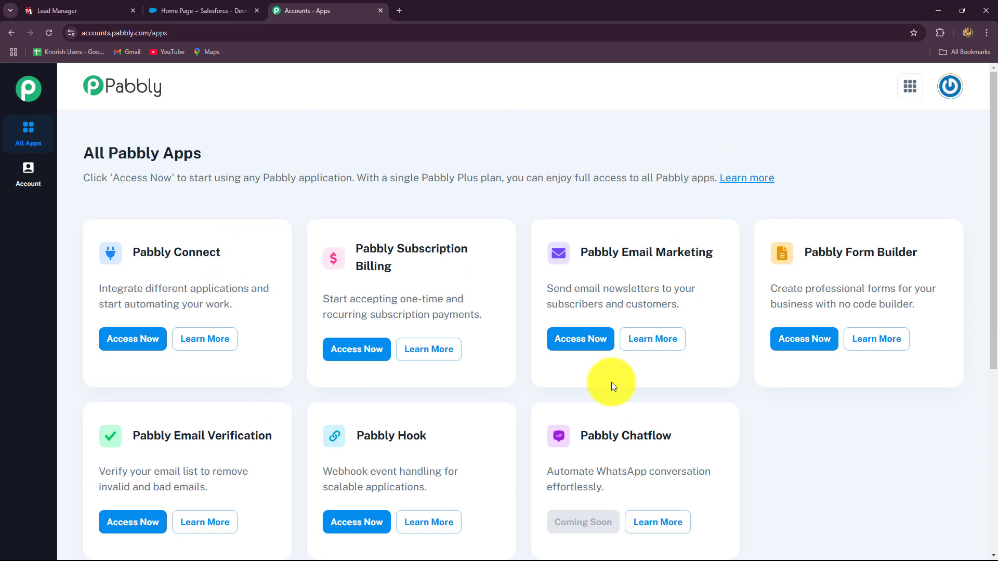
pyautogui.scroll(-2, 614, 409)
pyautogui.scroll(1, 614, 409)
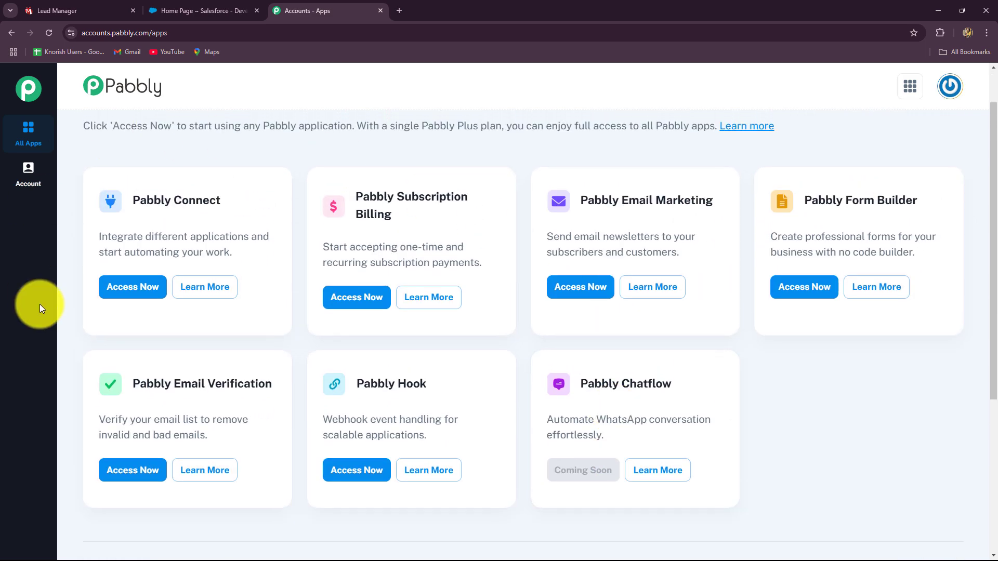
pyautogui.moveTo(123, 200); pyautogui.dragTo(223, 205)
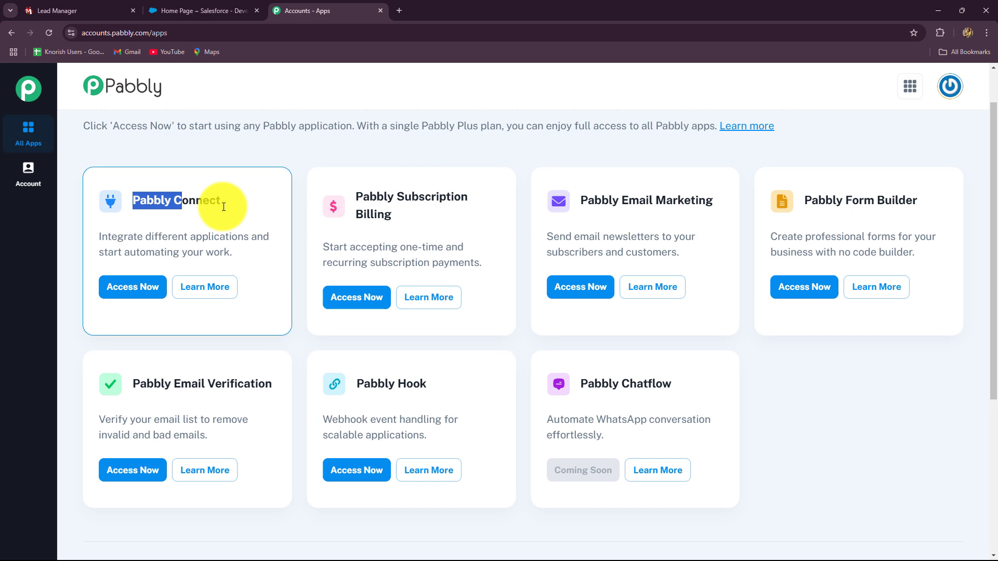
pyautogui.click(133, 286)
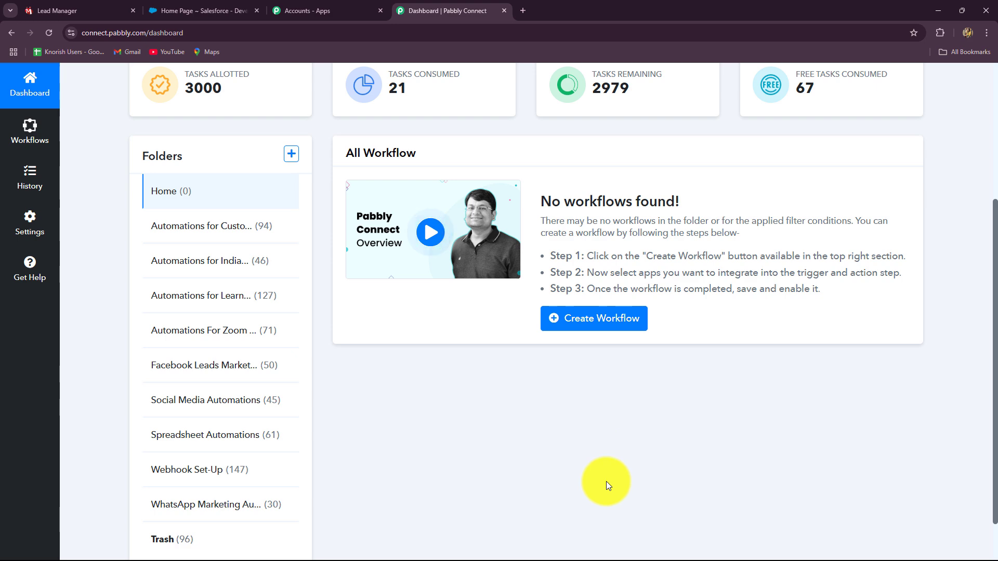
# Start a new workflow from the dashboard with a name beginning "Add IndiaMART Leads / Enquiries to Salesforce for Trading"
pyautogui.scroll(-1, 606, 482)
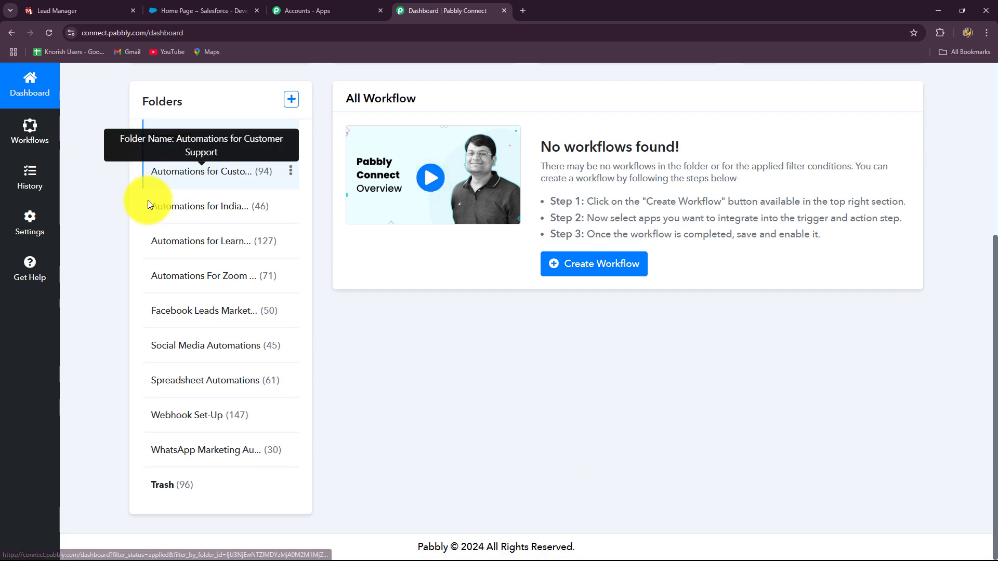
pyautogui.scroll(3, 436, 450)
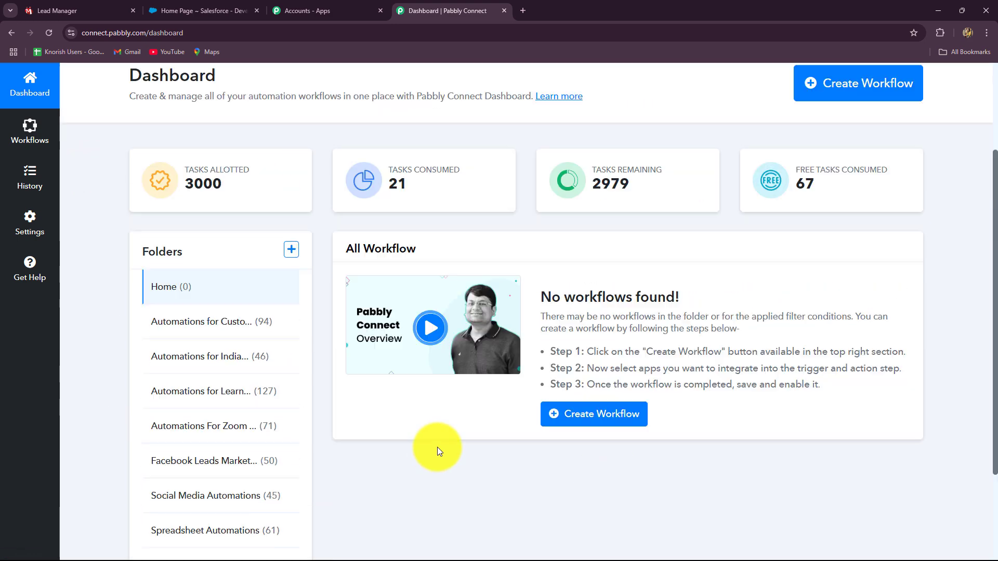
pyautogui.scroll(1, 439, 450)
pyautogui.click(851, 154)
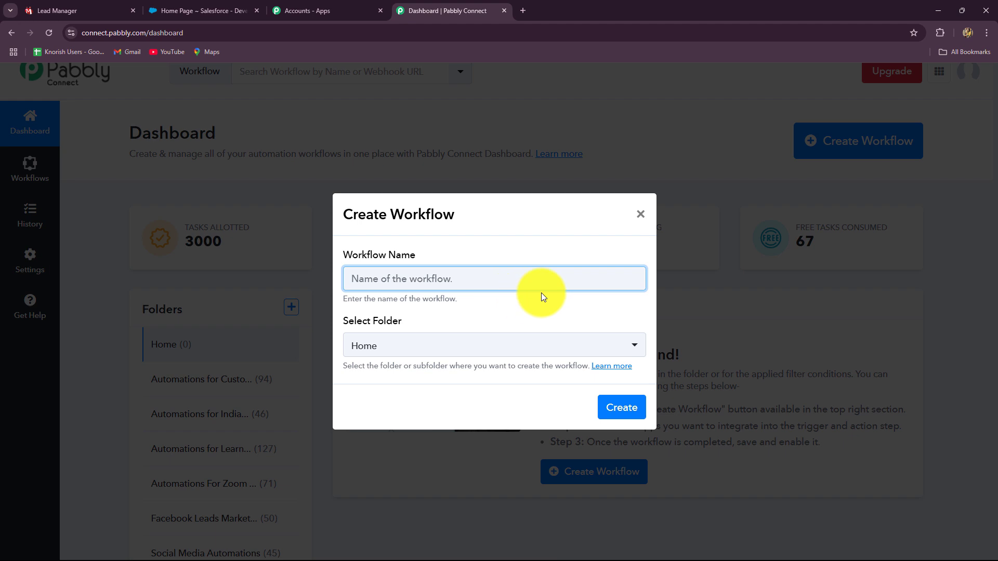
pyautogui.hotkey('ctrl', 'v')
pyautogui.click(429, 307)
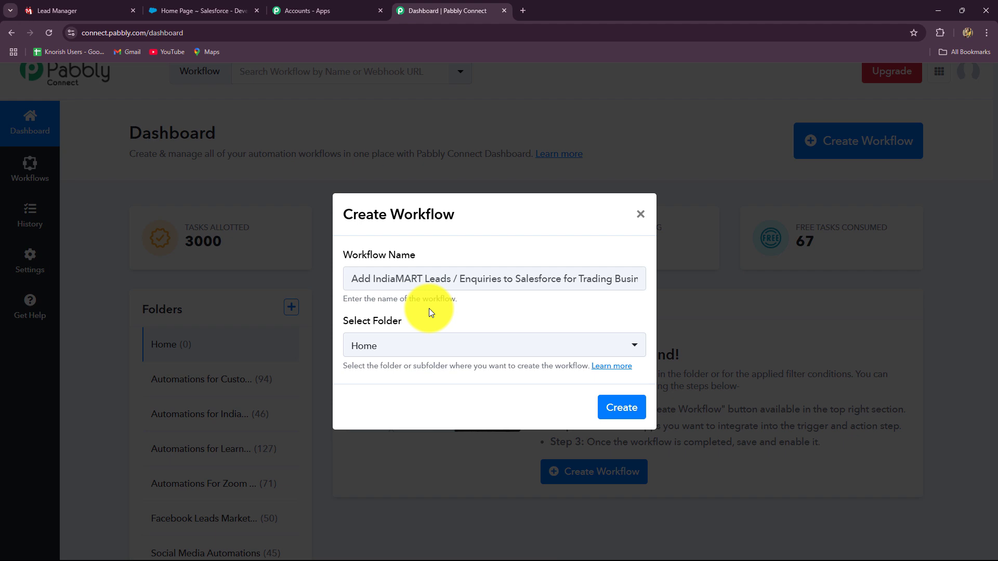
# Put the new workflow in the "Automations for IndiaMART Leads" folder and create it
pyautogui.click(431, 346)
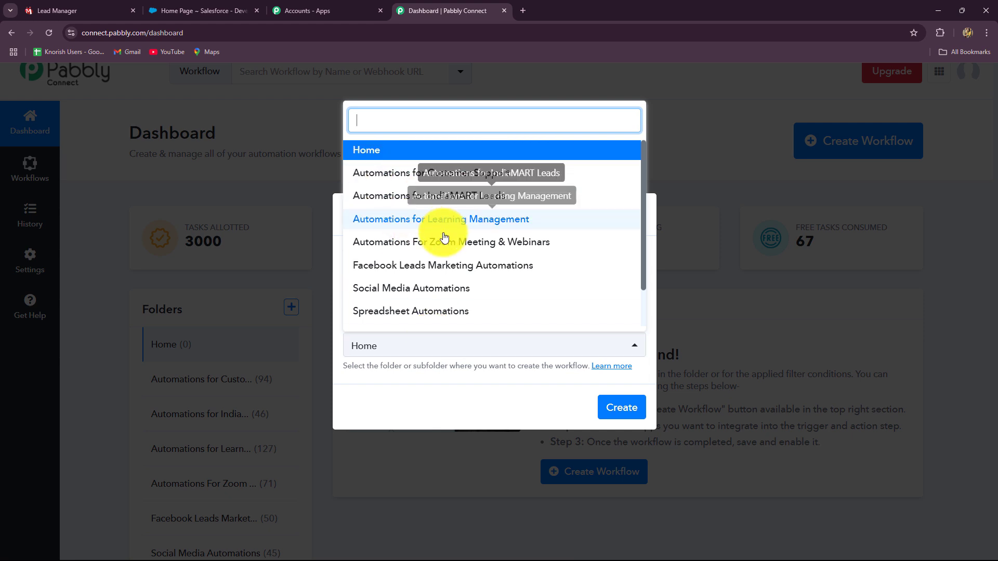
pyautogui.scroll(-1, 423, 269)
pyautogui.scroll(1, 426, 270)
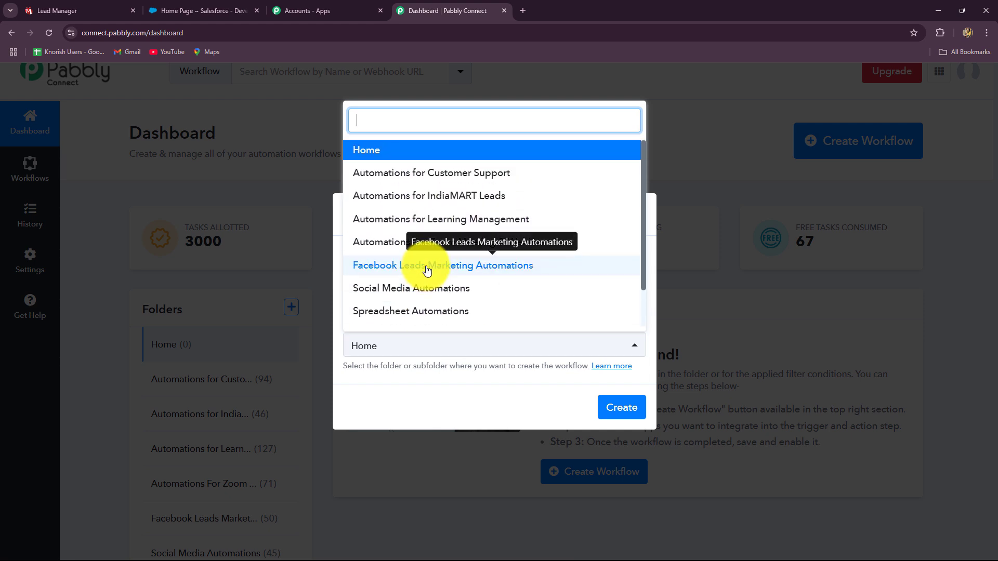
pyautogui.click(424, 197)
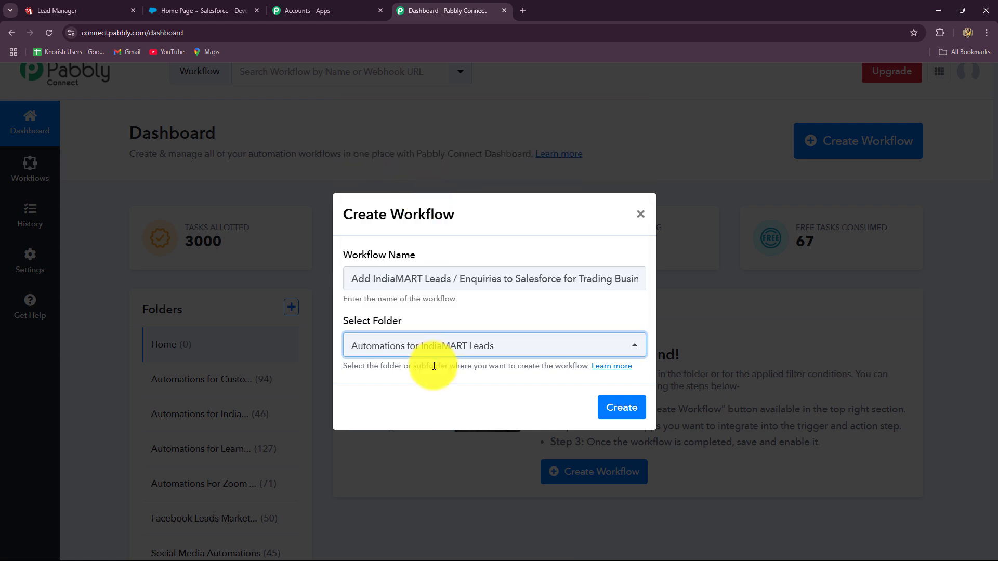
pyautogui.click(643, 414)
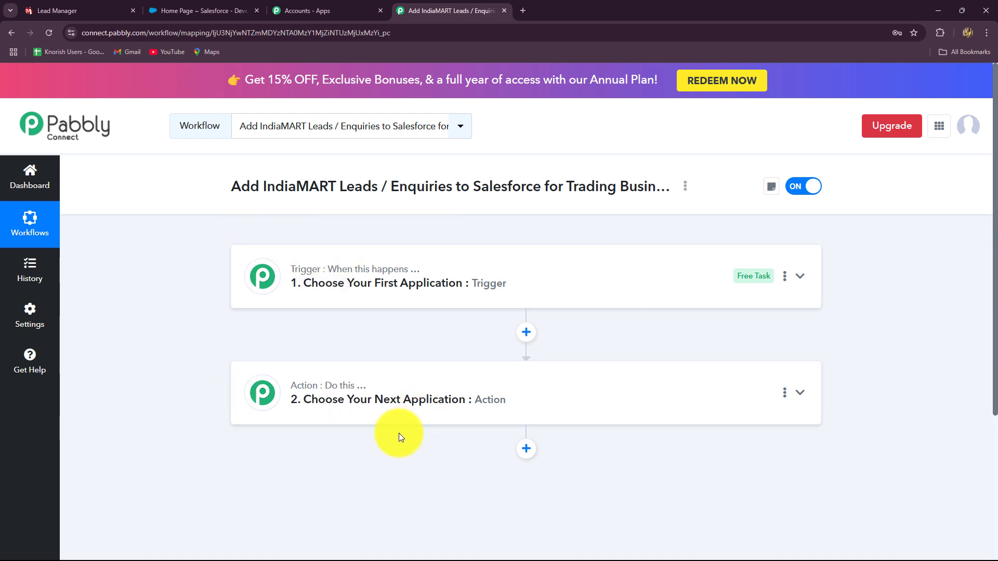
# Search the trigger step's applications for "Indi" and choose IndiaMART as the trigger app
pyautogui.click(263, 274)
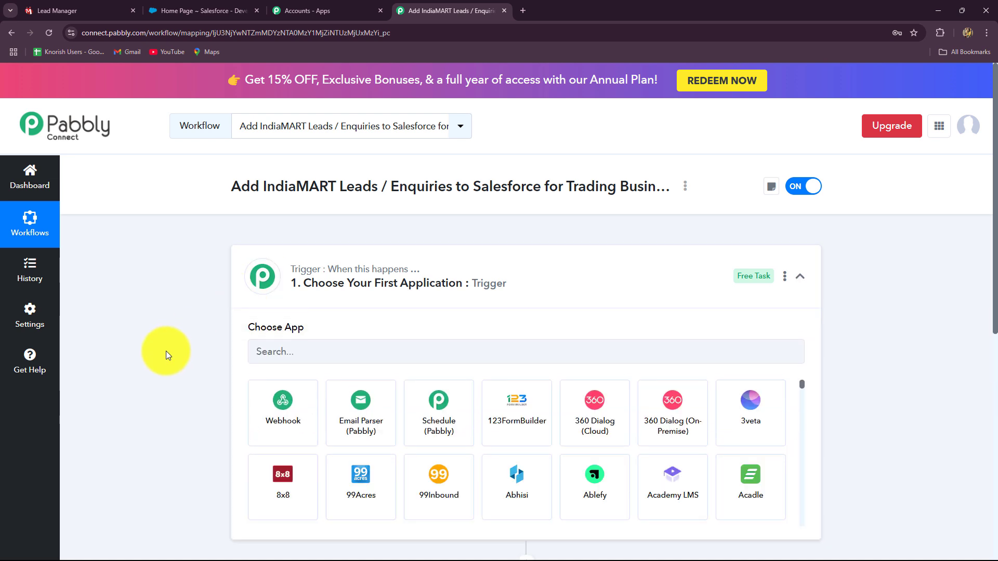
pyautogui.scroll(-2, 167, 351)
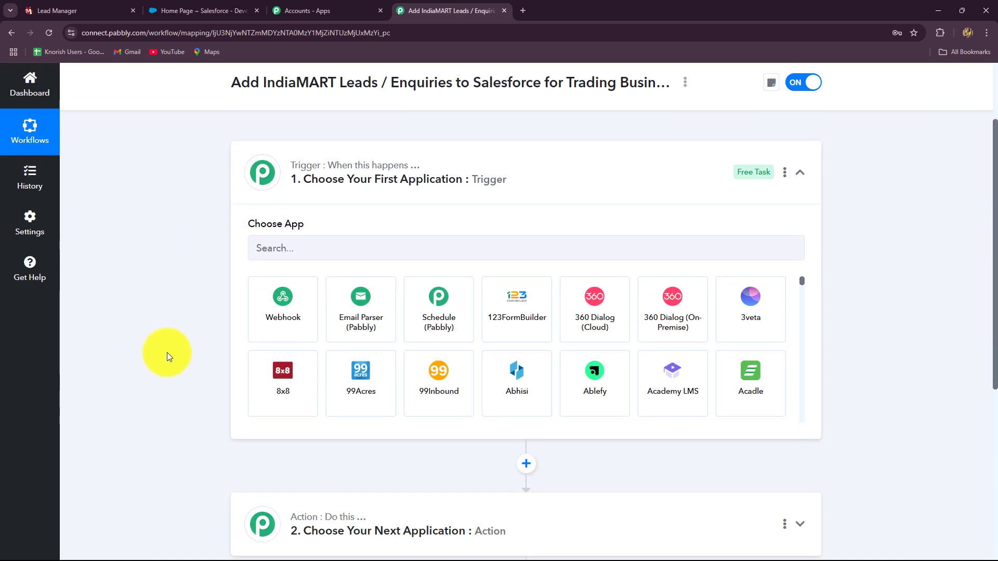
pyautogui.click(282, 248)
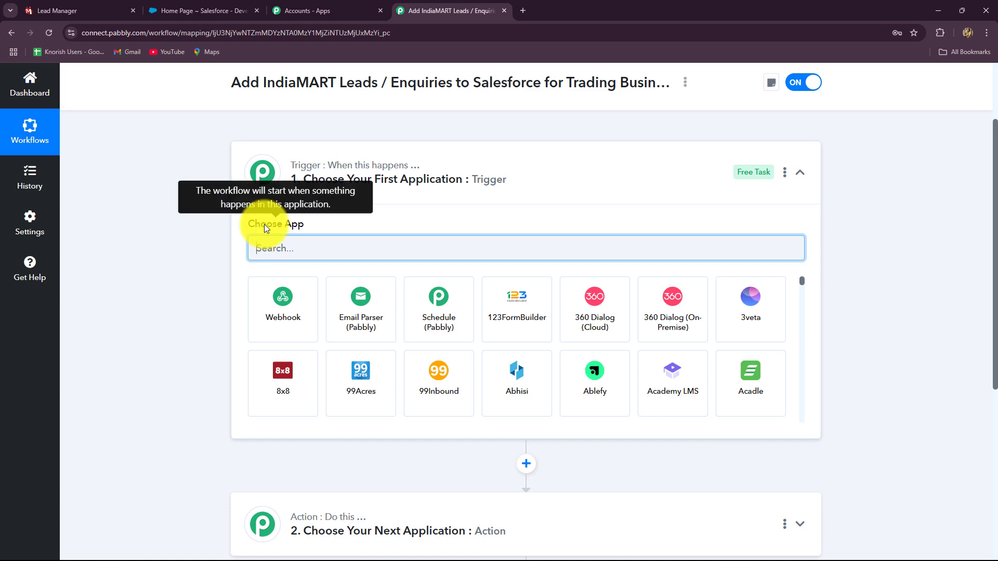
pyautogui.click(78, 11)
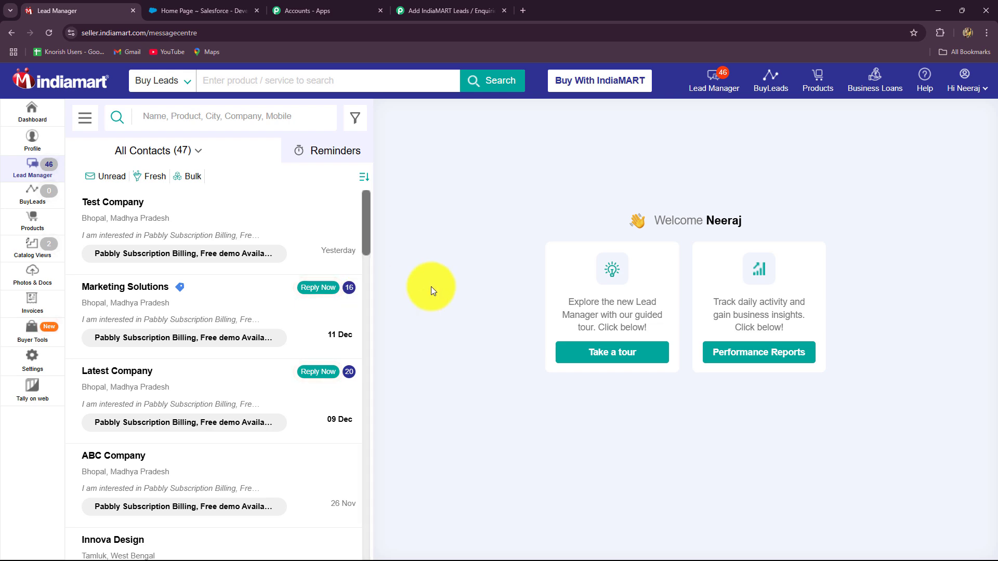
pyautogui.click(446, 11)
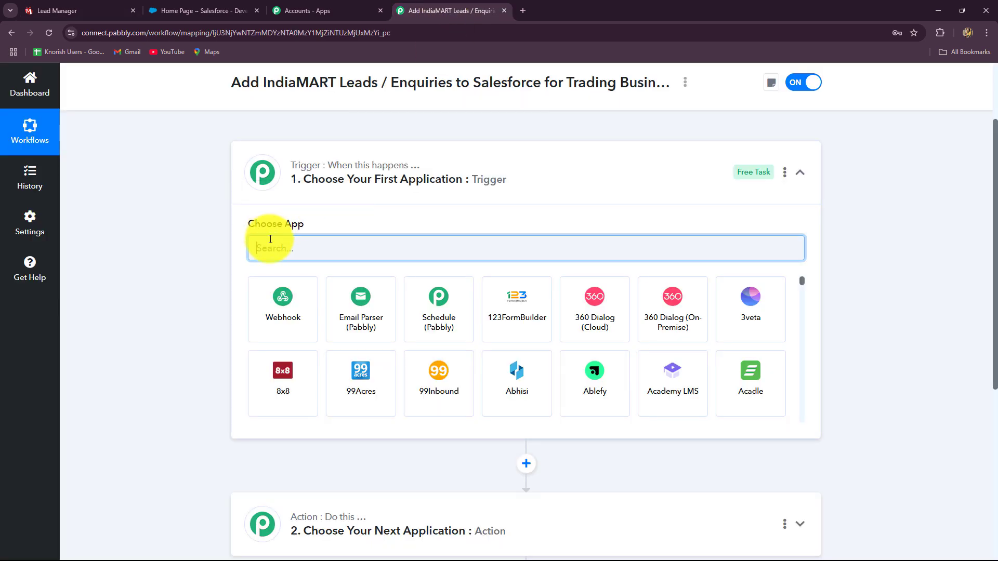
pyautogui.write('Indi')
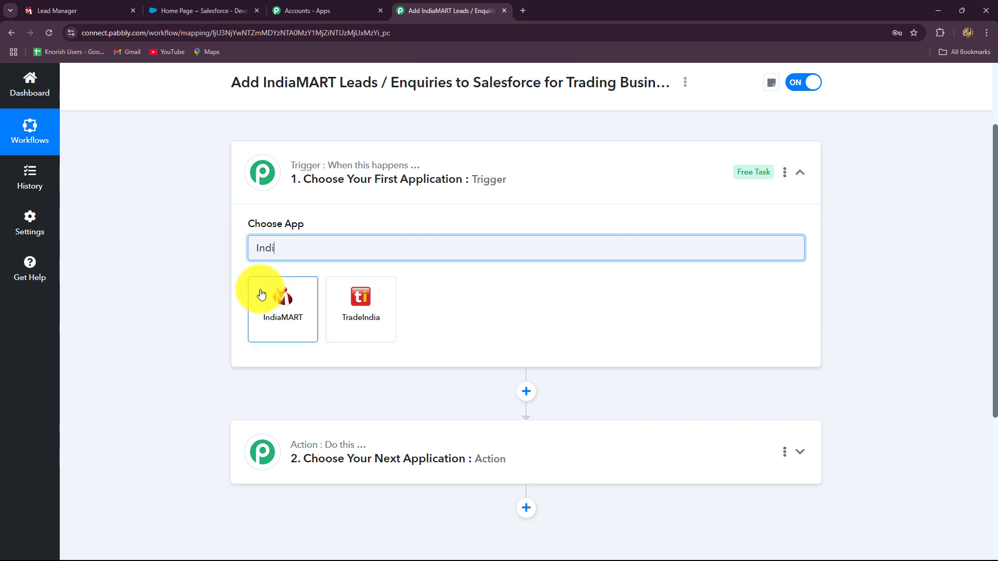
pyautogui.click(261, 294)
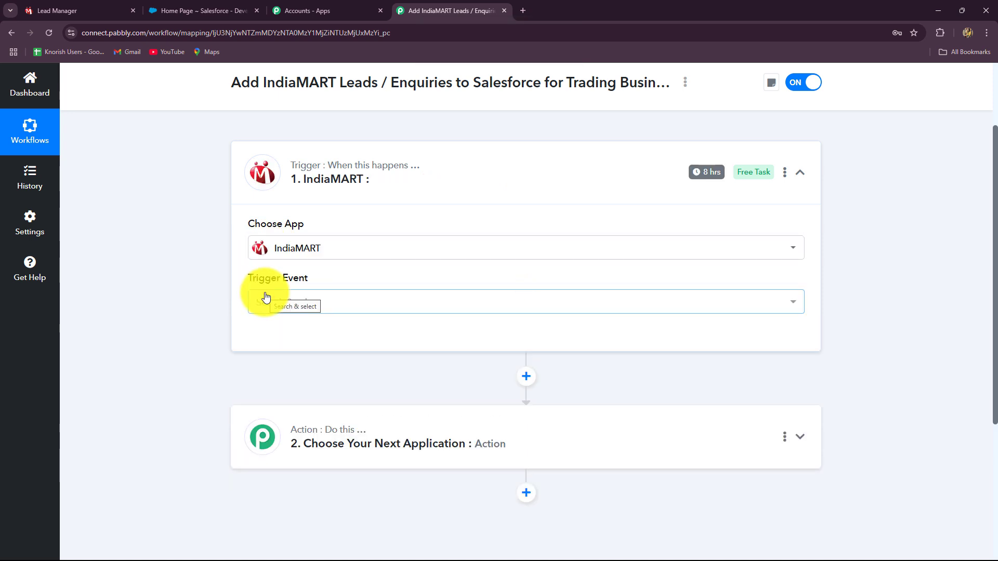
# Set the IndiaMART trigger event to New Leads and bring up its webhook setup instructions
pyautogui.click(324, 307)
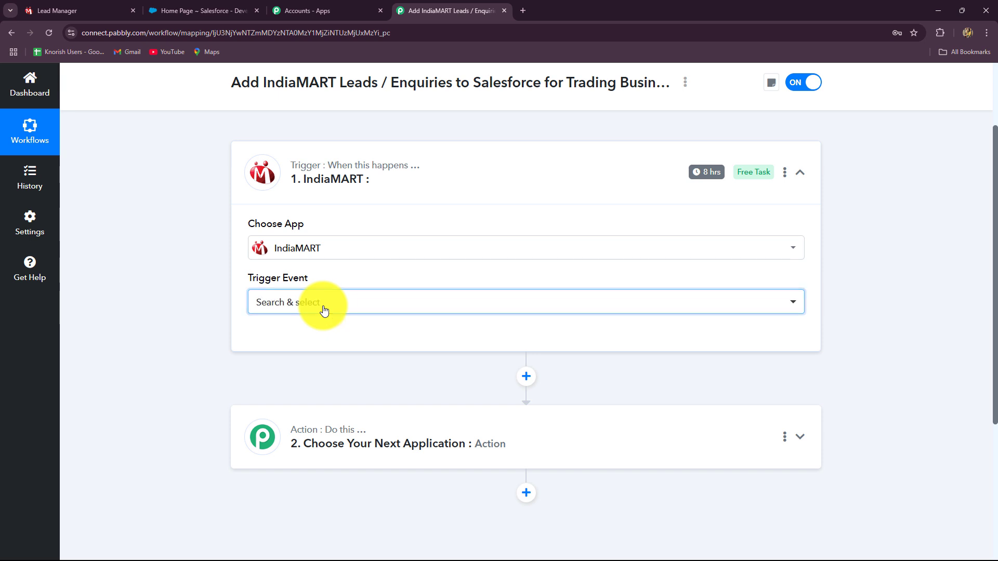
pyautogui.click(308, 367)
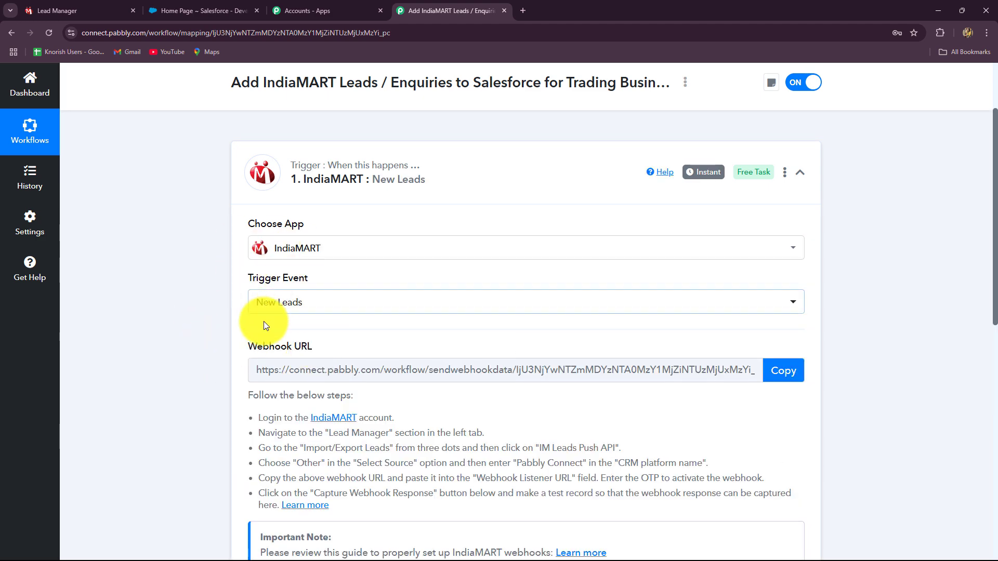
pyautogui.scroll(-2, 268, 311)
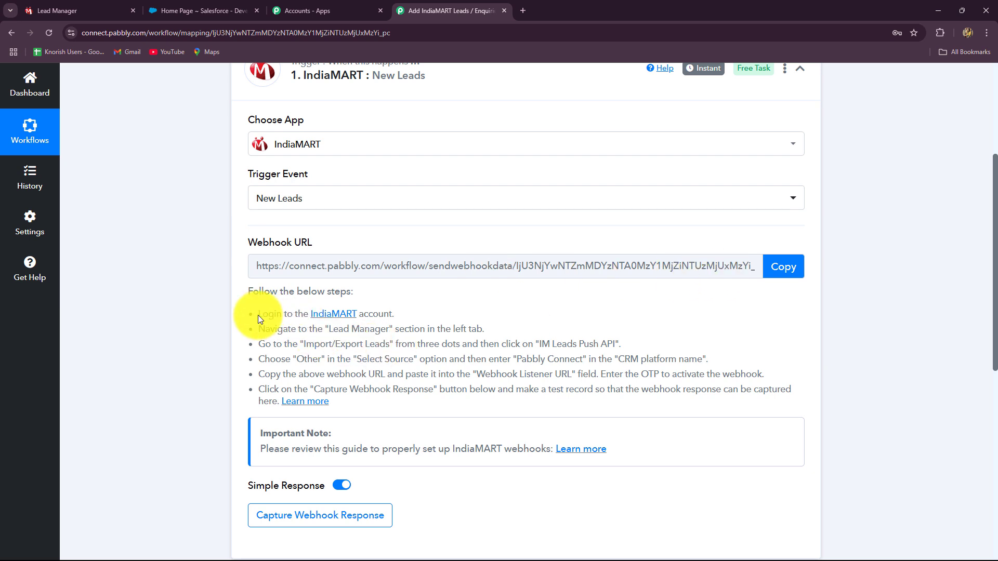
# Review the IndiaMART trigger's webhook setup instructions and copy its webhook URL
pyautogui.moveTo(259, 314); pyautogui.dragTo(353, 404)
pyautogui.click(173, 372)
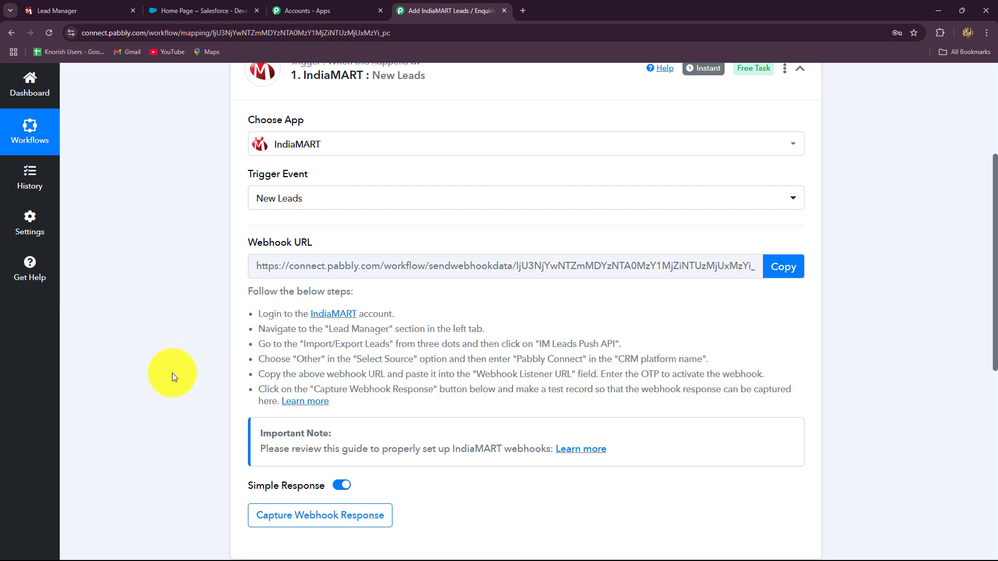
pyautogui.scroll(2, 175, 372)
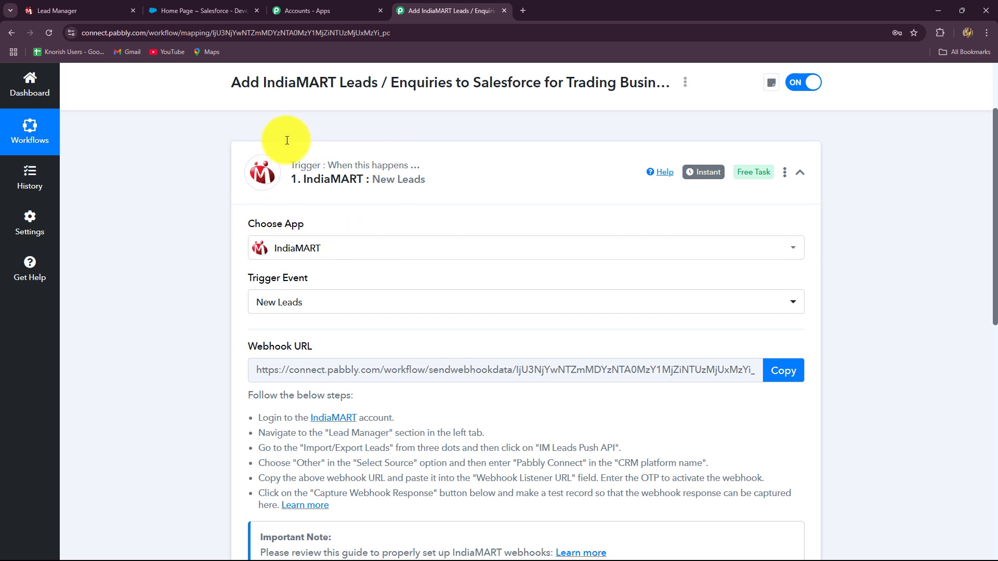
pyautogui.scroll(-3, 425, 395)
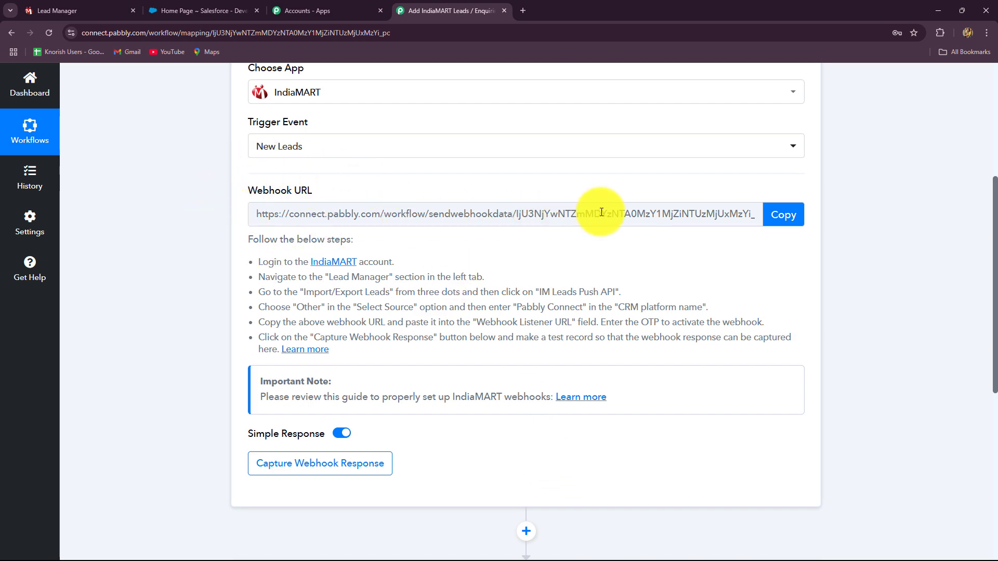
pyautogui.click(54, 10)
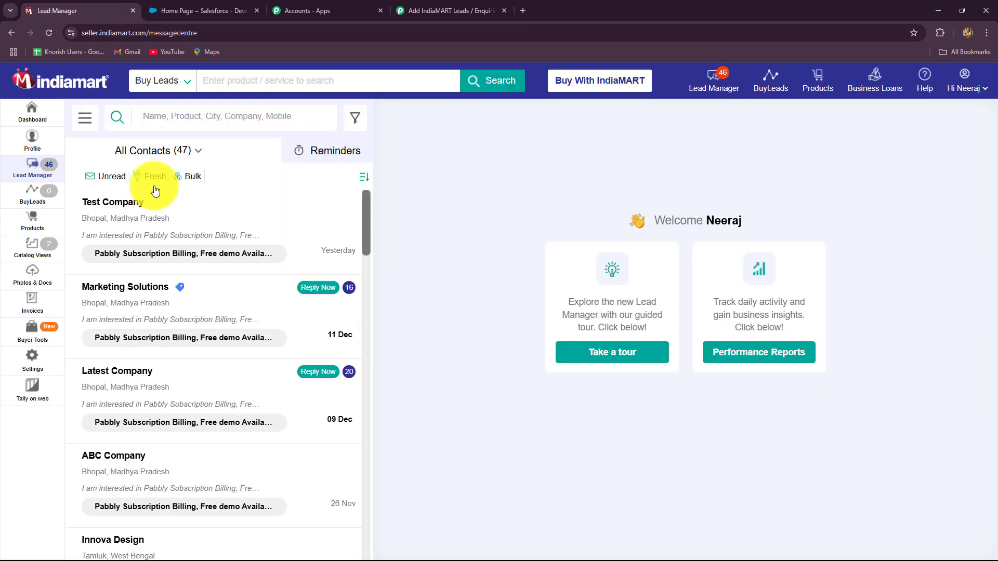
pyautogui.click(436, 11)
pyautogui.click(772, 214)
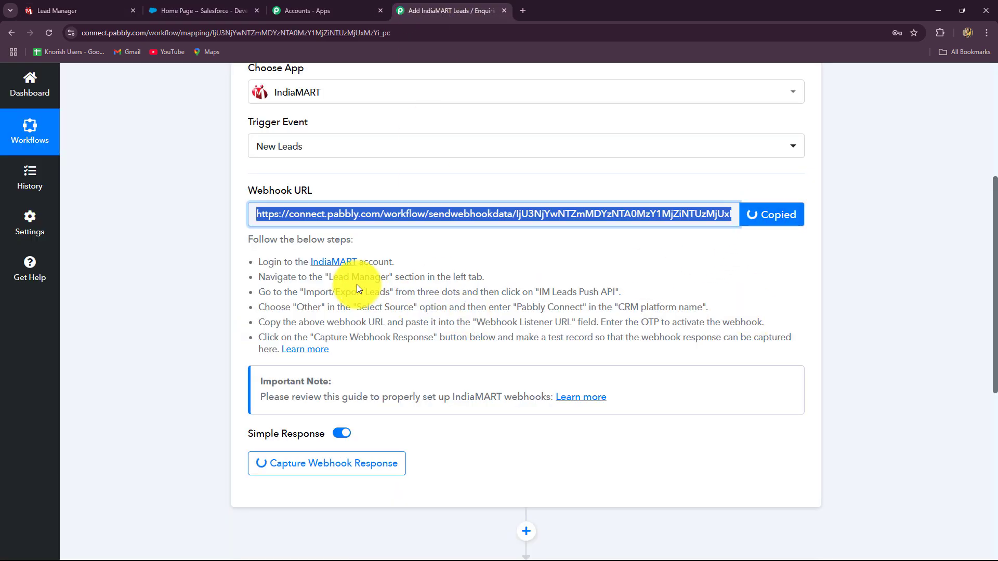
pyautogui.moveTo(259, 263); pyautogui.dragTo(329, 350)
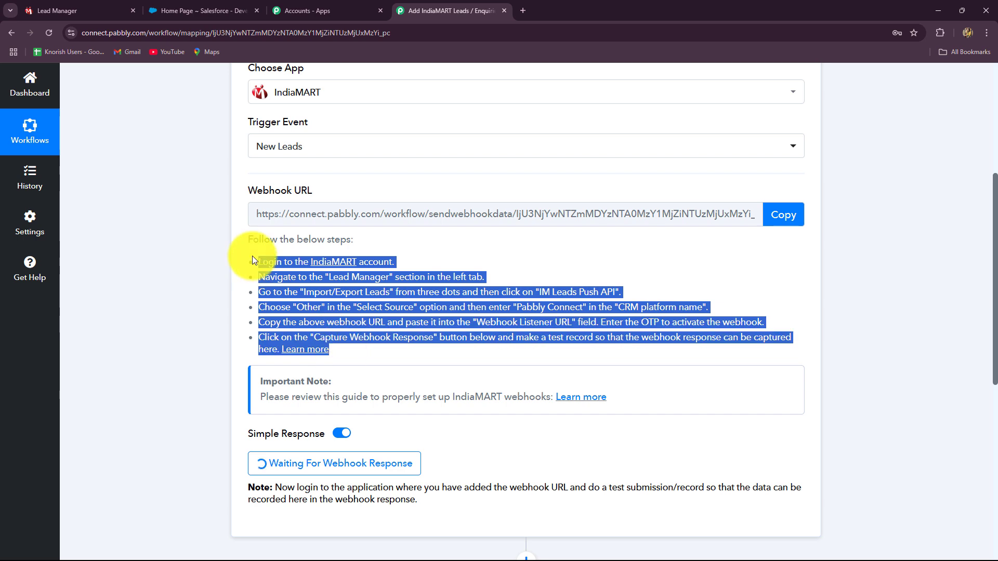
pyautogui.click(190, 304)
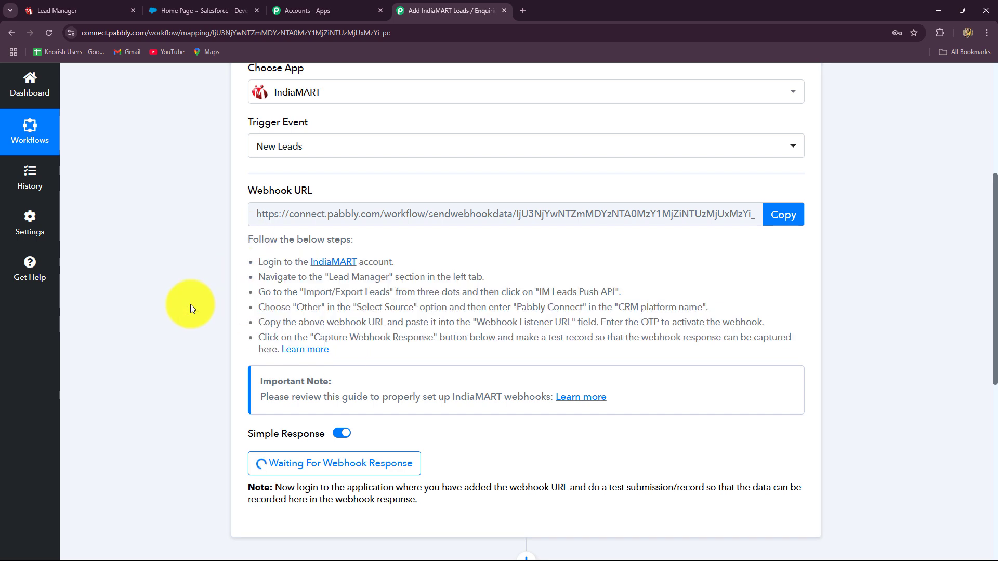
# Switch to the IndiaMART Lead Manager and open the Push API integration page from its import/export options
pyautogui.click(57, 10)
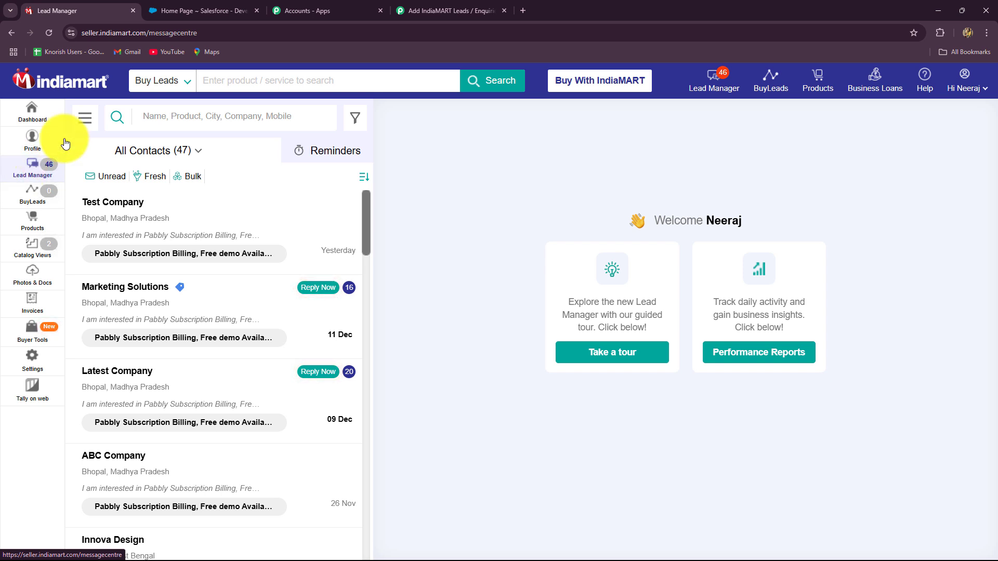
pyautogui.click(85, 119)
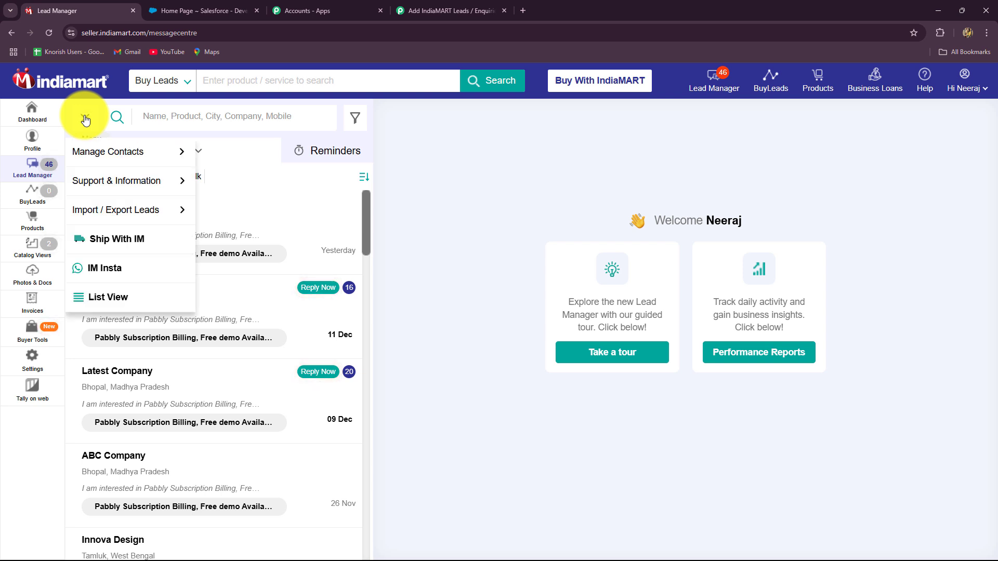
pyautogui.moveTo(86, 159)
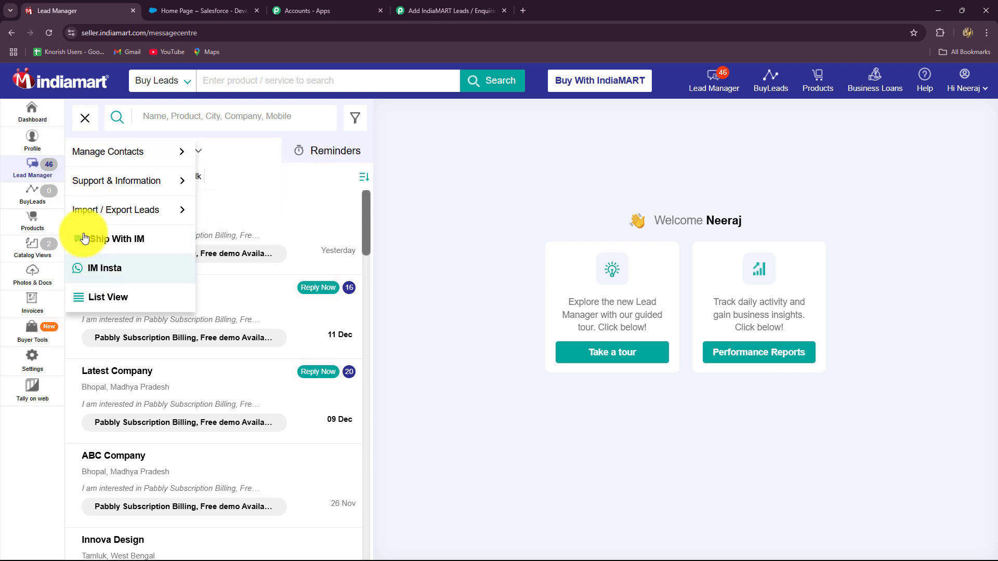
pyautogui.moveTo(100, 208)
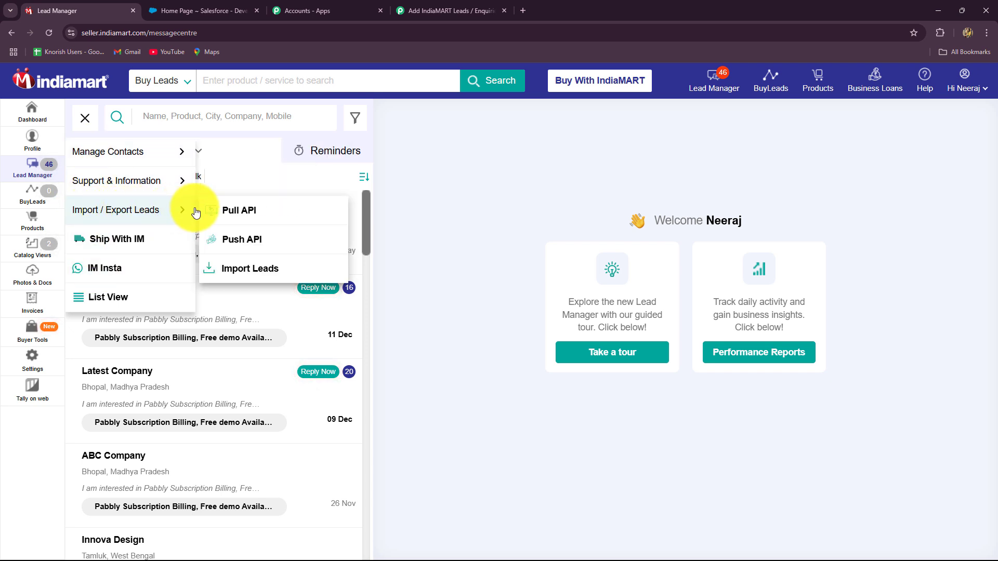
pyautogui.click(238, 242)
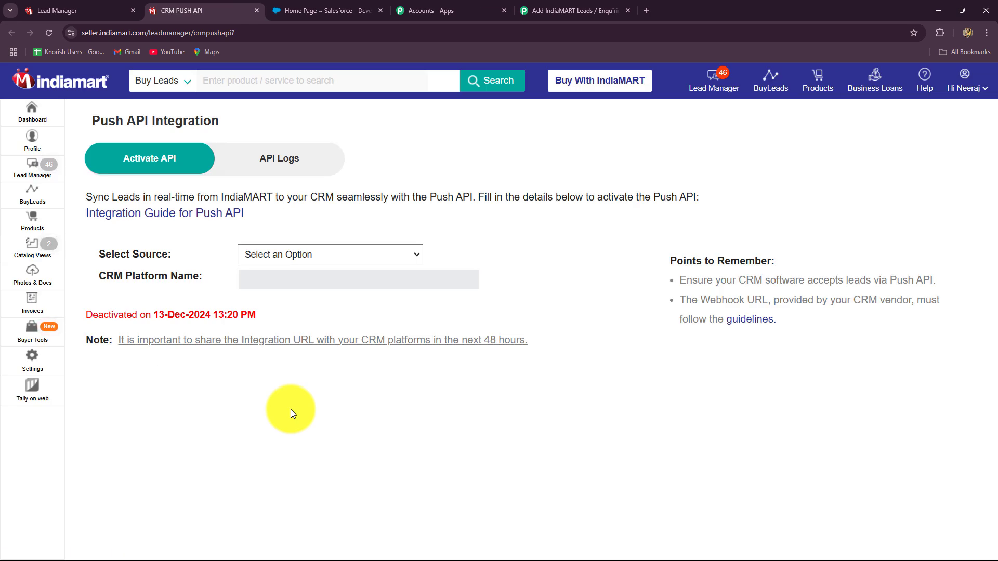
# Set the Push API source to Other, name the CRM platform "Pabbly Connect", and save it with the copied webhook URL as listener
pyautogui.click(272, 260)
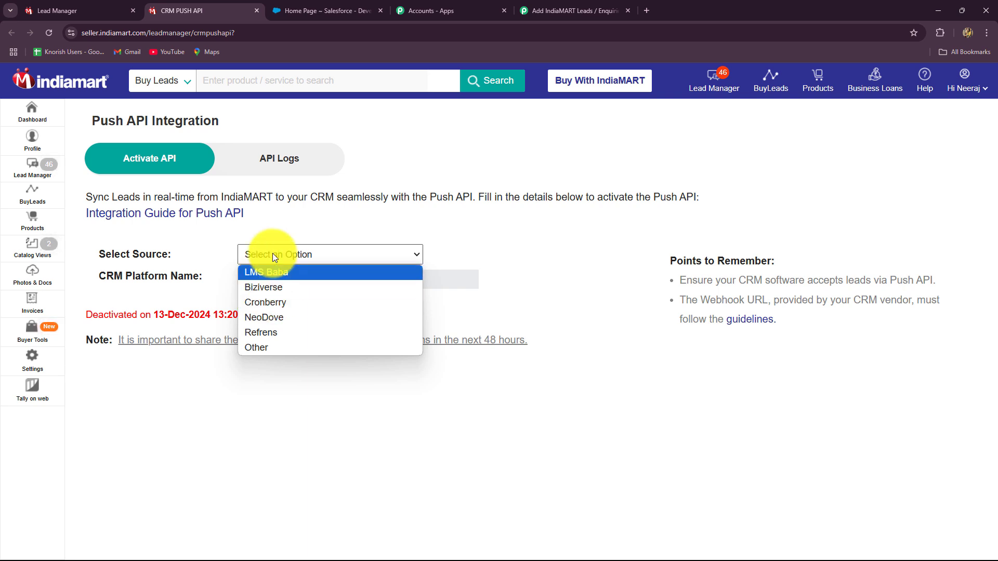
pyautogui.click(260, 351)
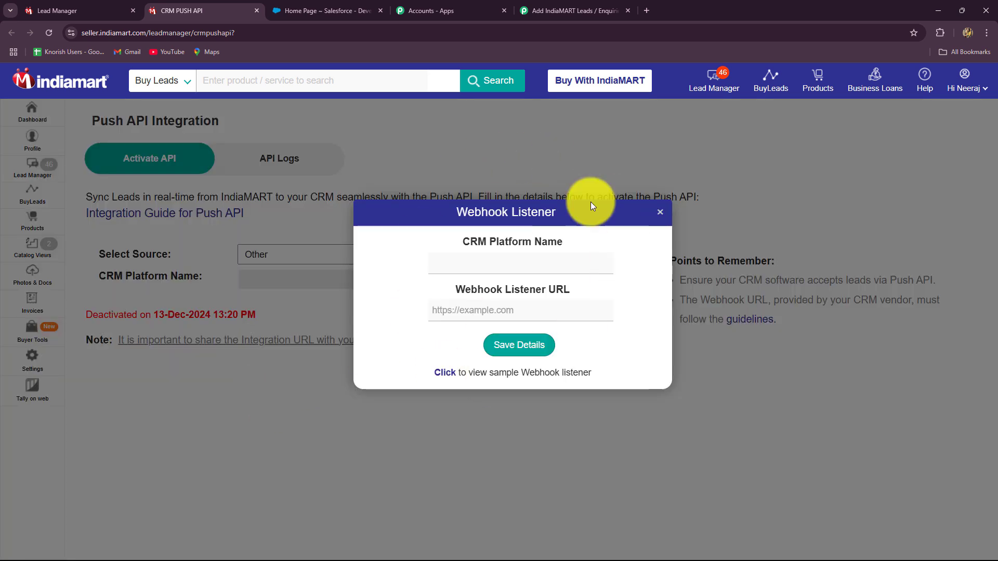
pyautogui.click(472, 261)
pyautogui.click(504, 298)
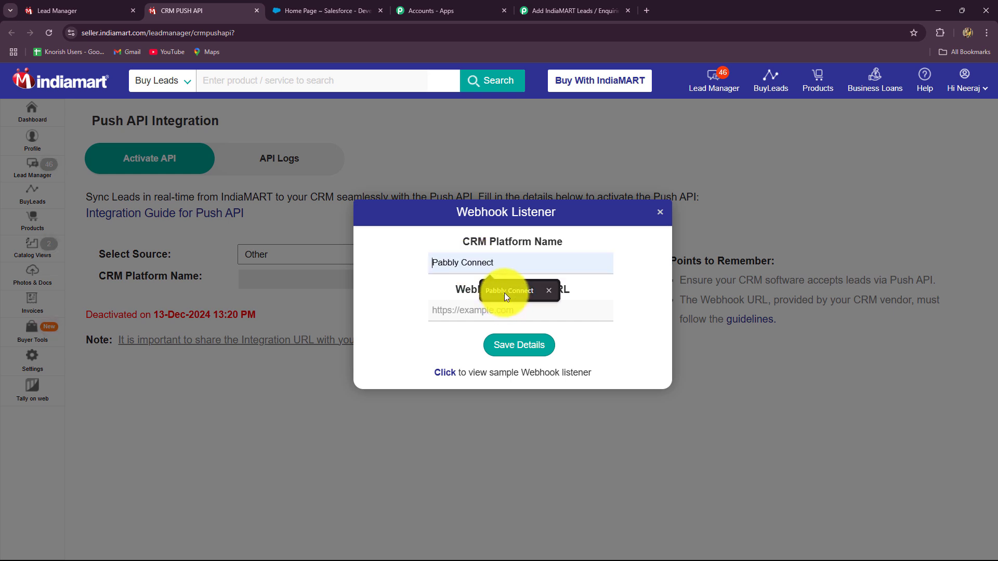
pyautogui.click(505, 292)
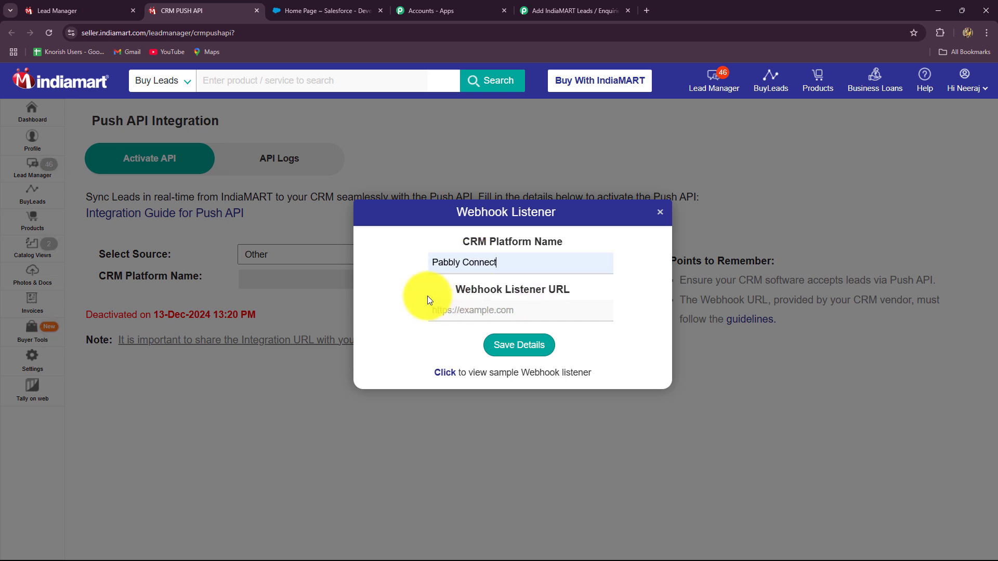
pyautogui.click(449, 315)
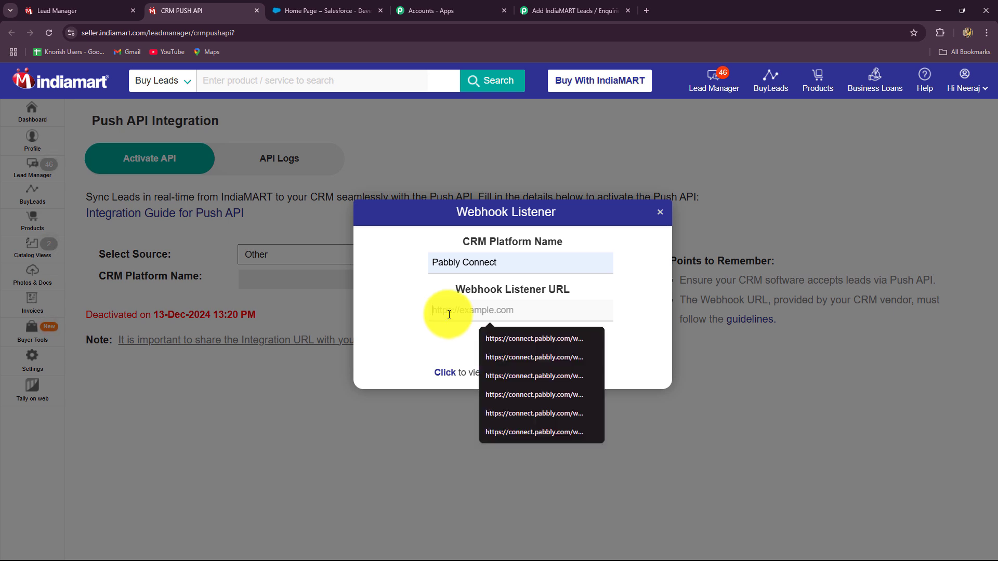
pyautogui.hotkey('ctrl', 'v')
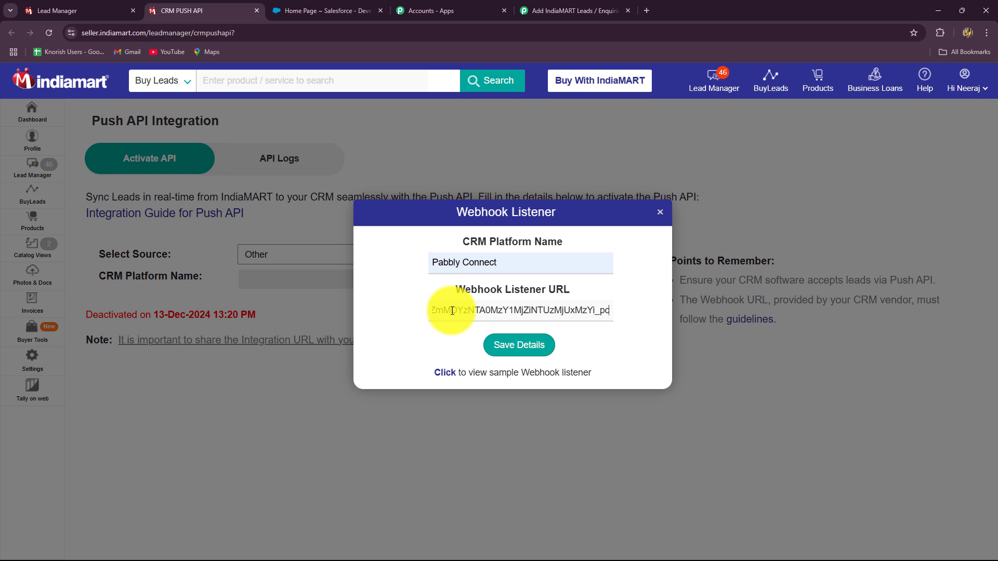
pyautogui.click(495, 344)
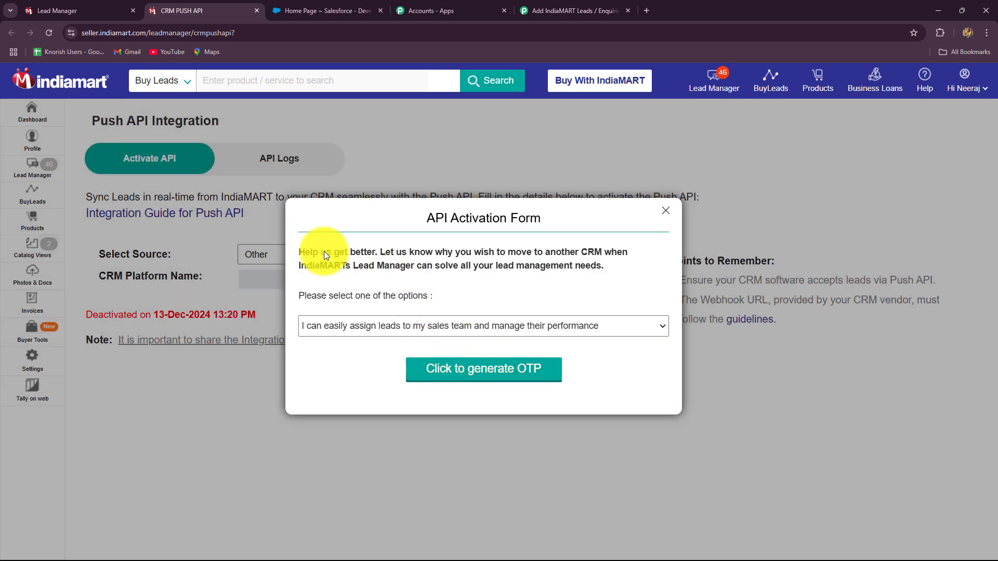
# Give "I feel that I can permanently save the leads from IndiaMART and view later" as the activation reason and generate the OTP
pyautogui.click(339, 331)
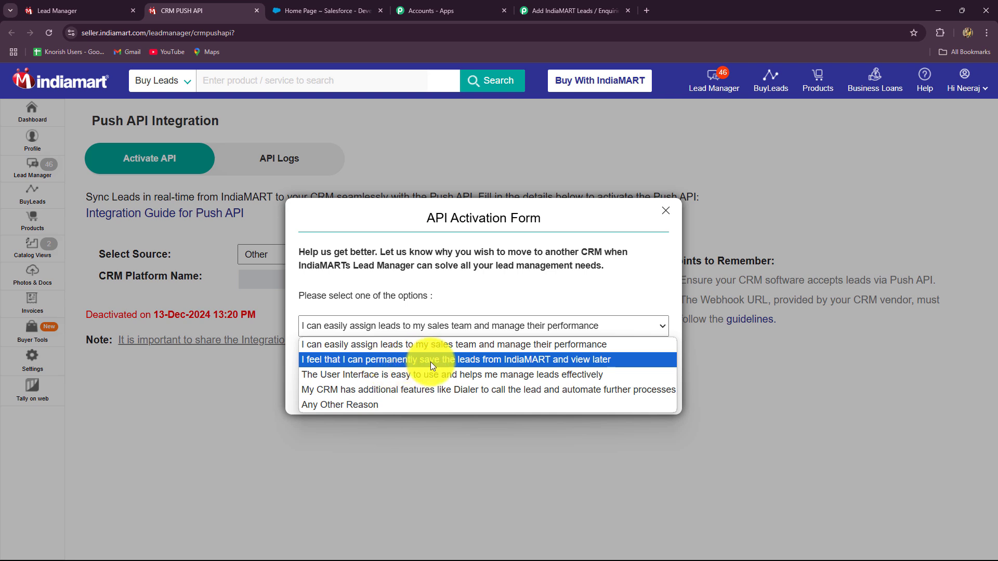
pyautogui.click(531, 359)
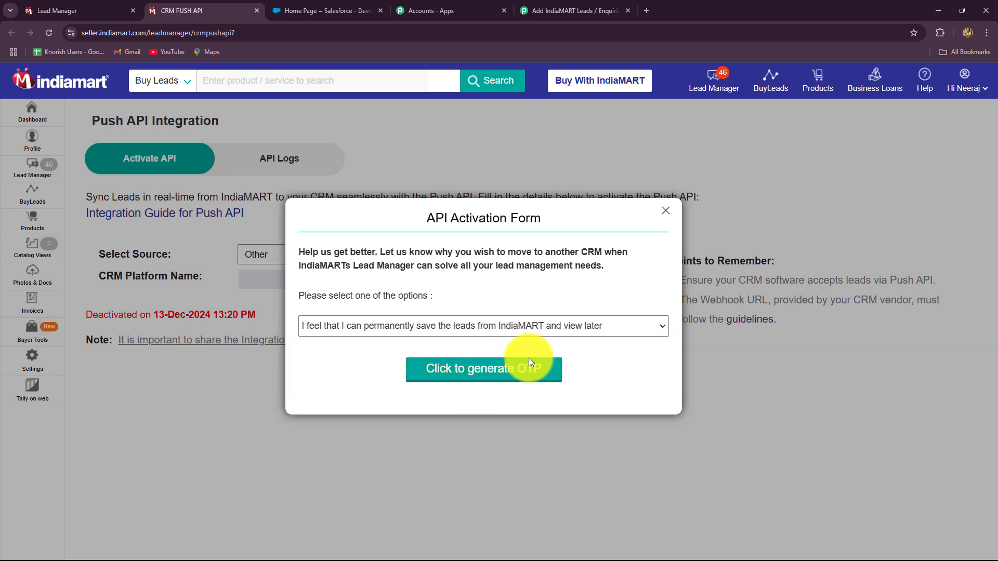
pyautogui.click(453, 382)
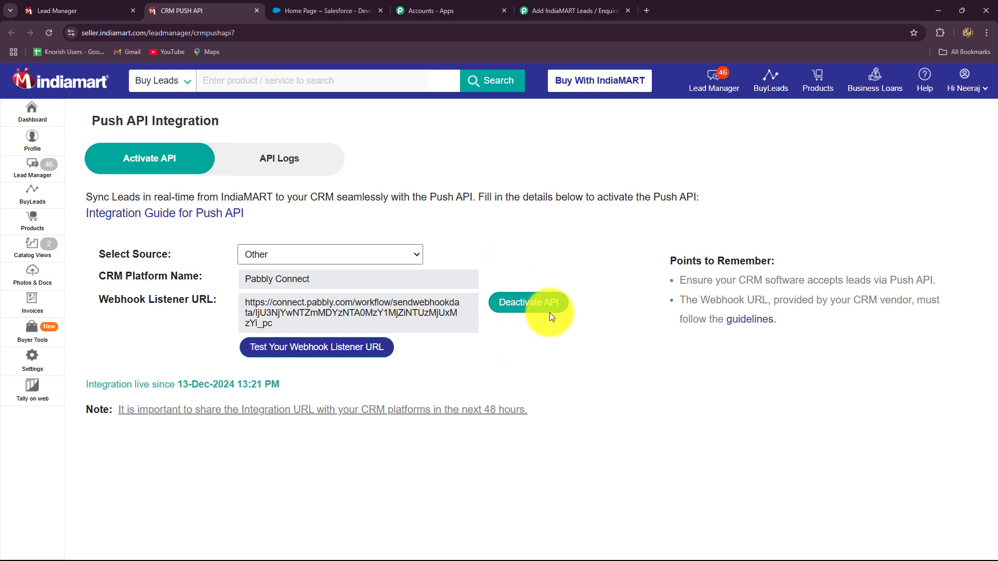
# Return to the Pabbly Connect workflow and examine the IndiaMART trigger's setup and webhook response status
pyautogui.click(569, 10)
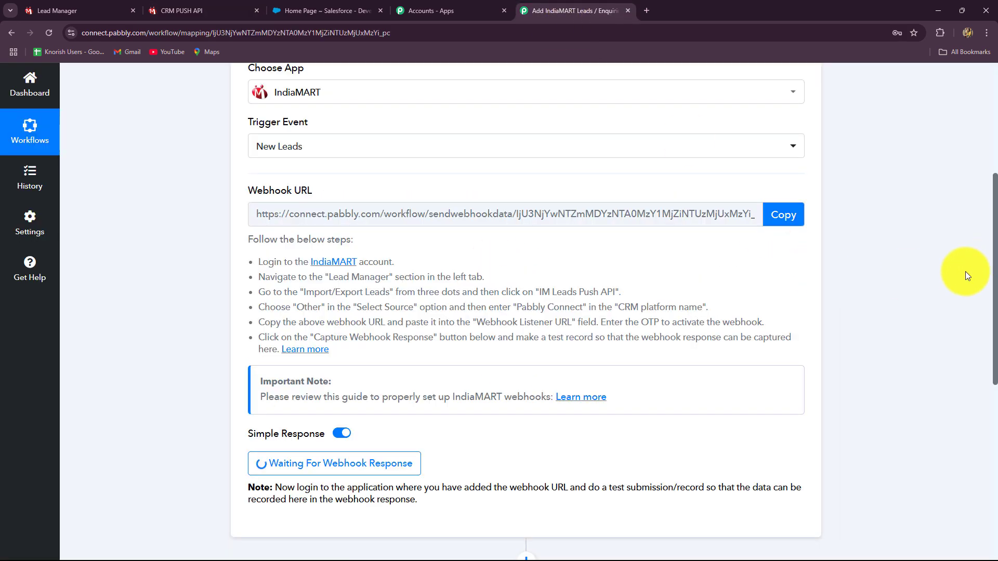
pyautogui.scroll(4, 961, 275)
pyautogui.scroll(-4, 961, 275)
pyautogui.scroll(-4, 962, 282)
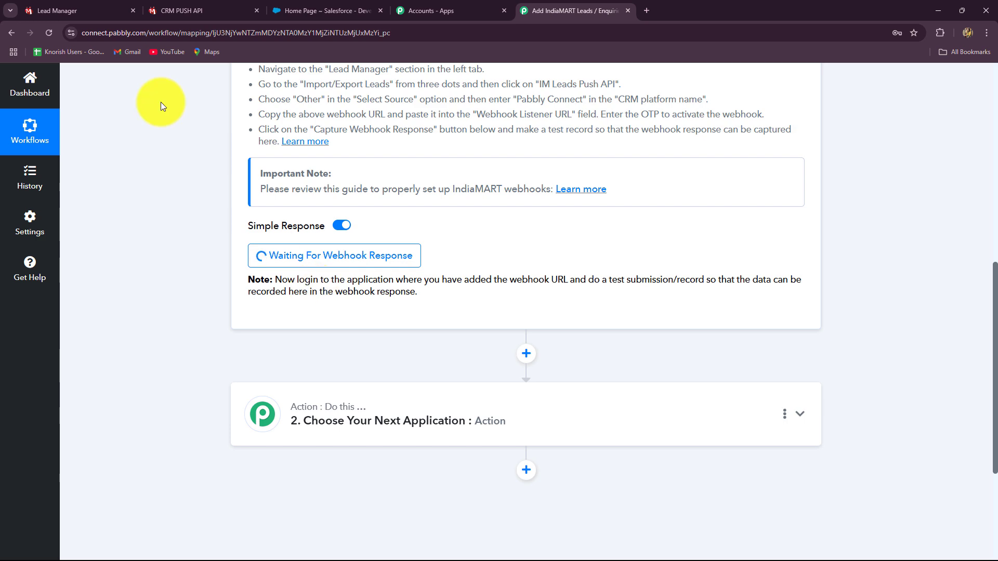
pyautogui.scroll(2, 190, 231)
pyautogui.scroll(-5, 189, 231)
pyautogui.scroll(3, 189, 231)
pyautogui.scroll(5, 189, 230)
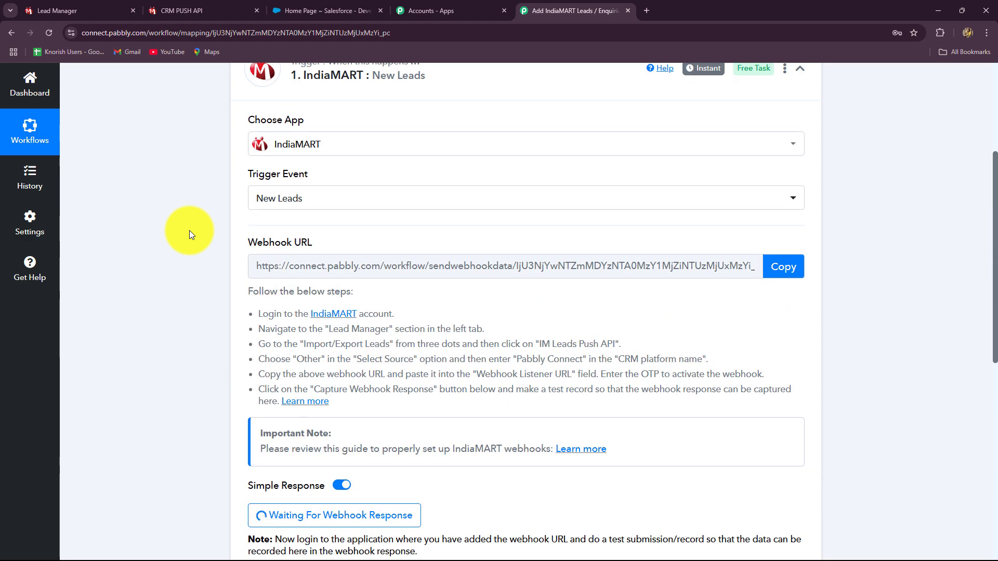
pyautogui.scroll(-3, 190, 230)
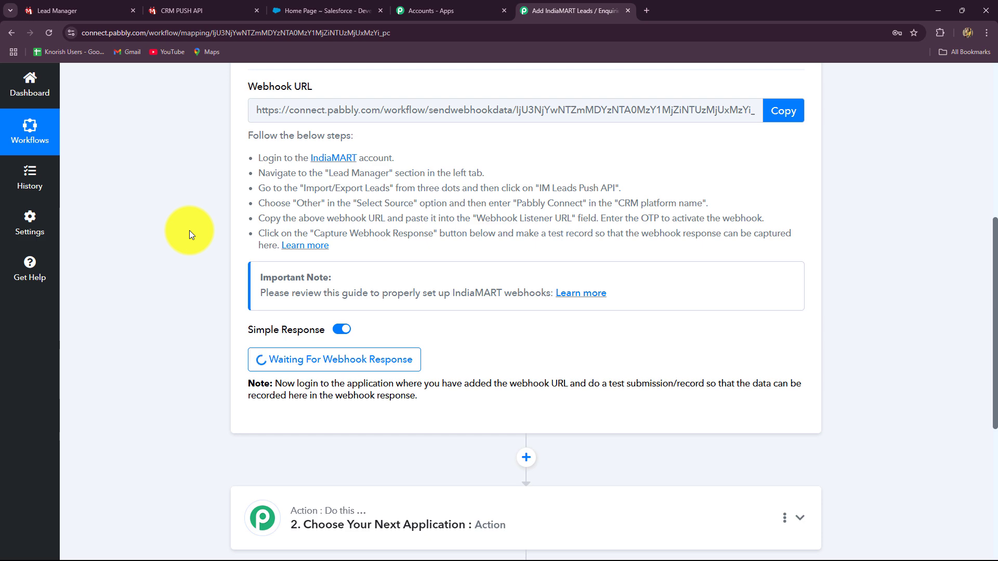
pyautogui.scroll(2, 189, 229)
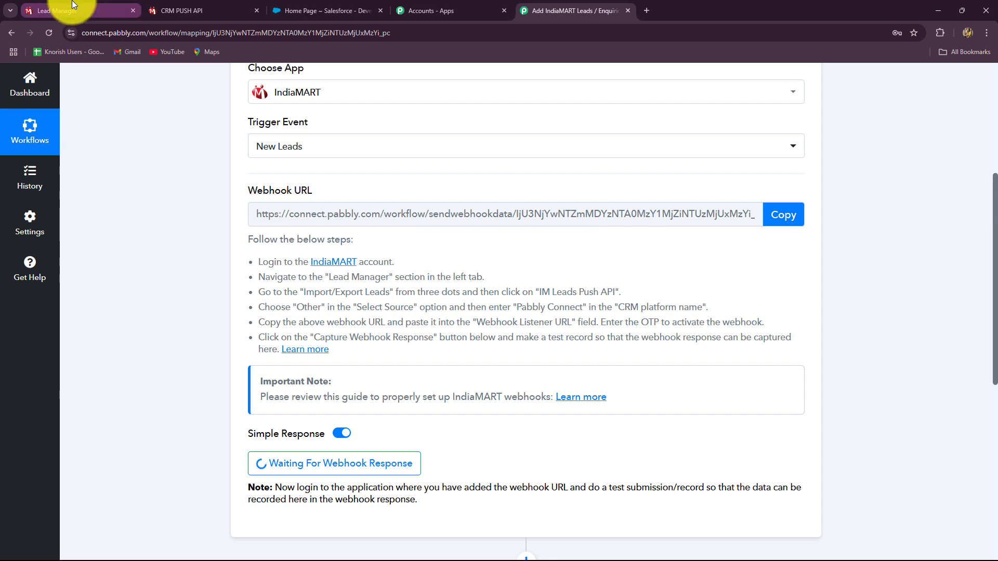
pyautogui.click(57, 11)
pyautogui.click(551, 10)
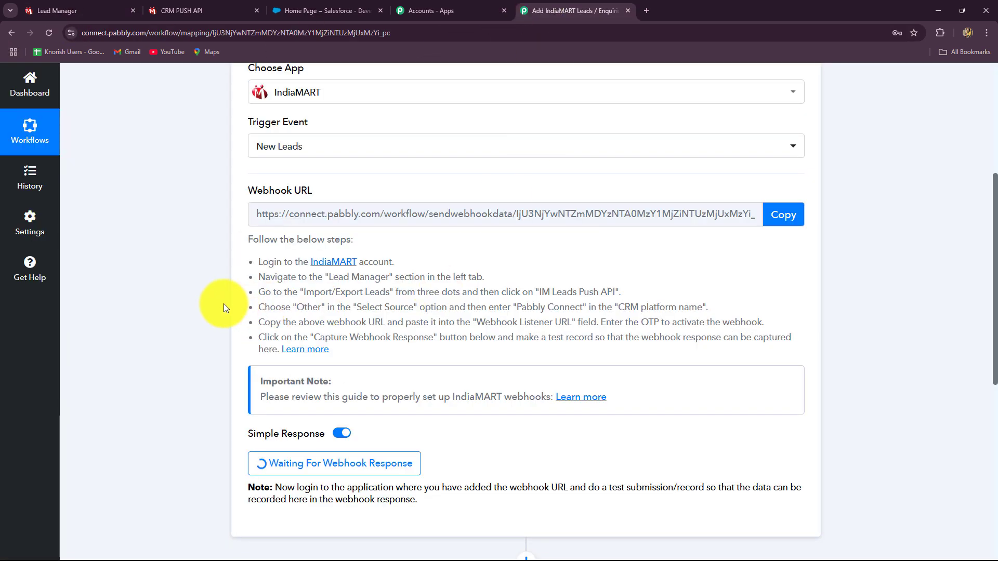
pyautogui.scroll(-3, 223, 304)
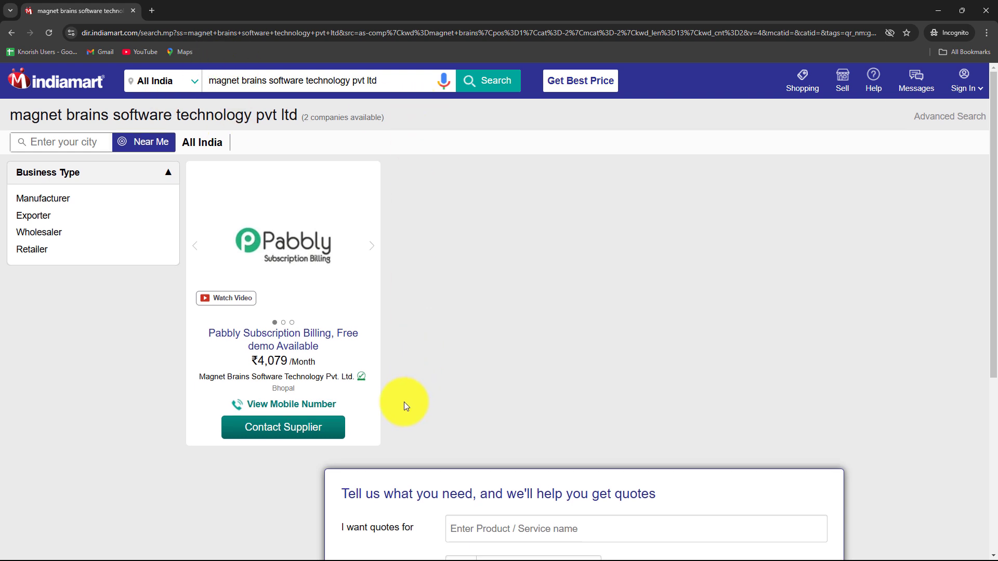
# Contact the supplier of Pabbly Subscription Billing on IndiaMART and submit the buyer's mobile number to start a test enquiry
pyautogui.scroll(-2, 404, 401)
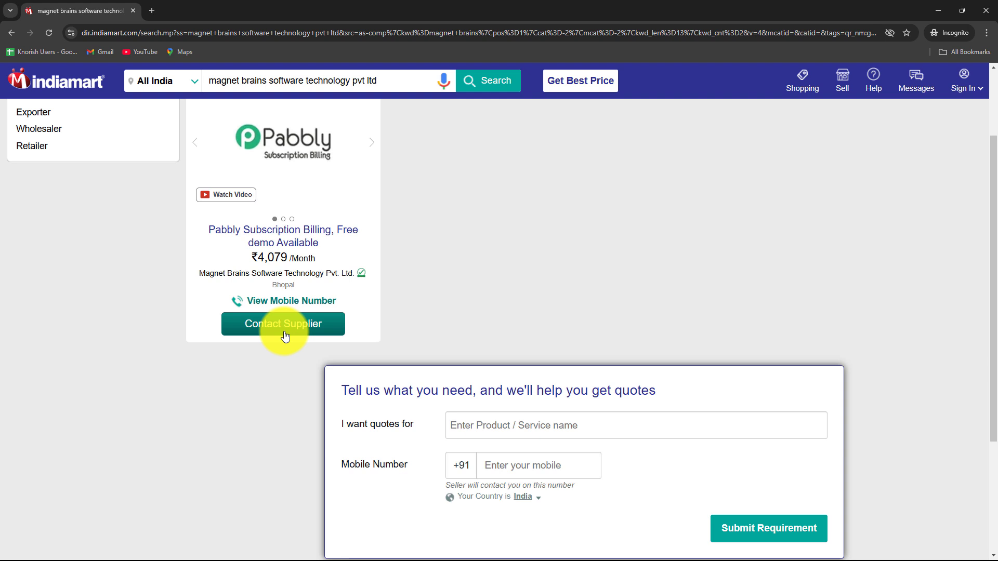
pyautogui.scroll(2, 524, 337)
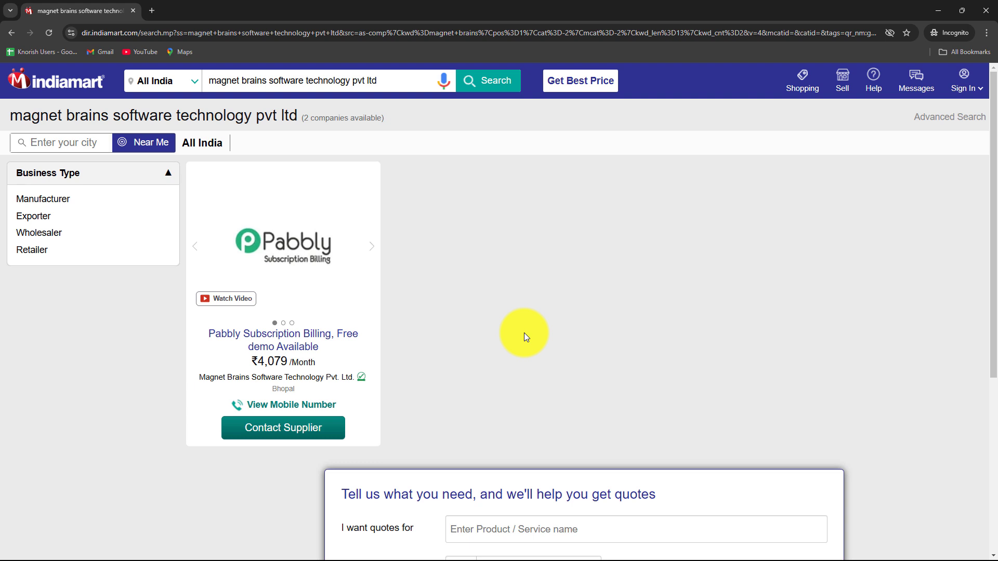
pyautogui.click(246, 441)
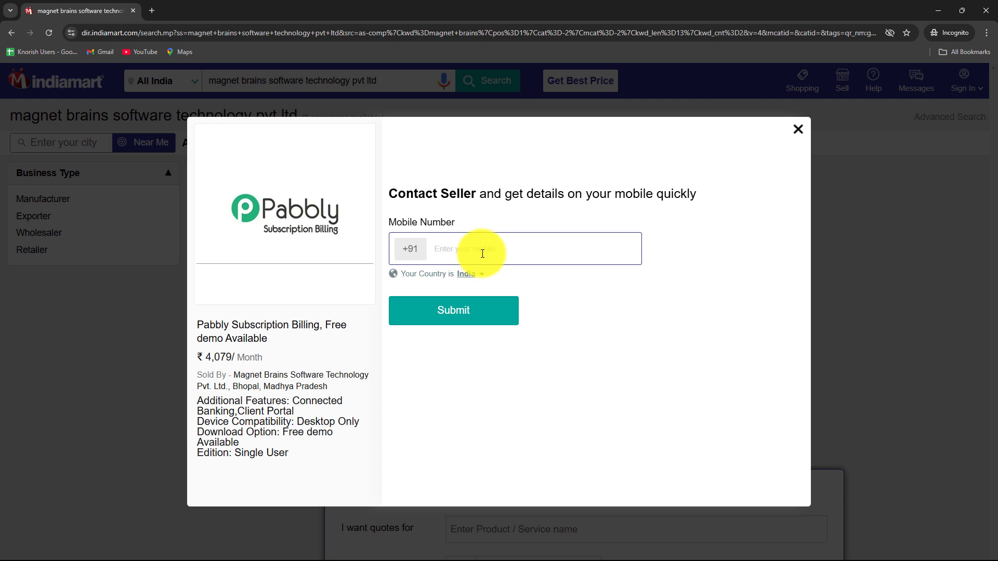
pyautogui.write('626')
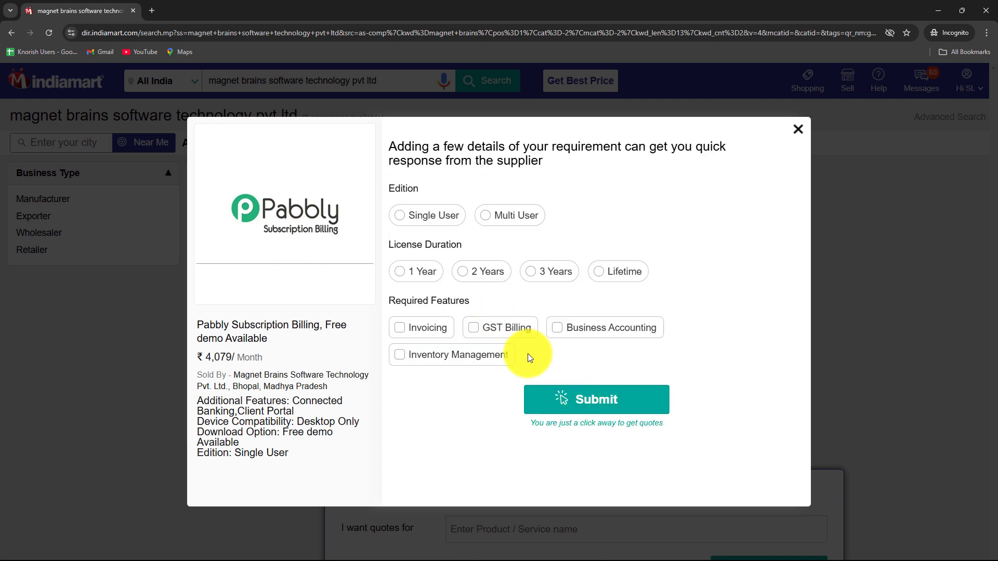
# Submit the enquiry for a Single User, 2 Years licence with the details "Looking for high-quality stainless steel pipes for industrial use."
pyautogui.click(429, 221)
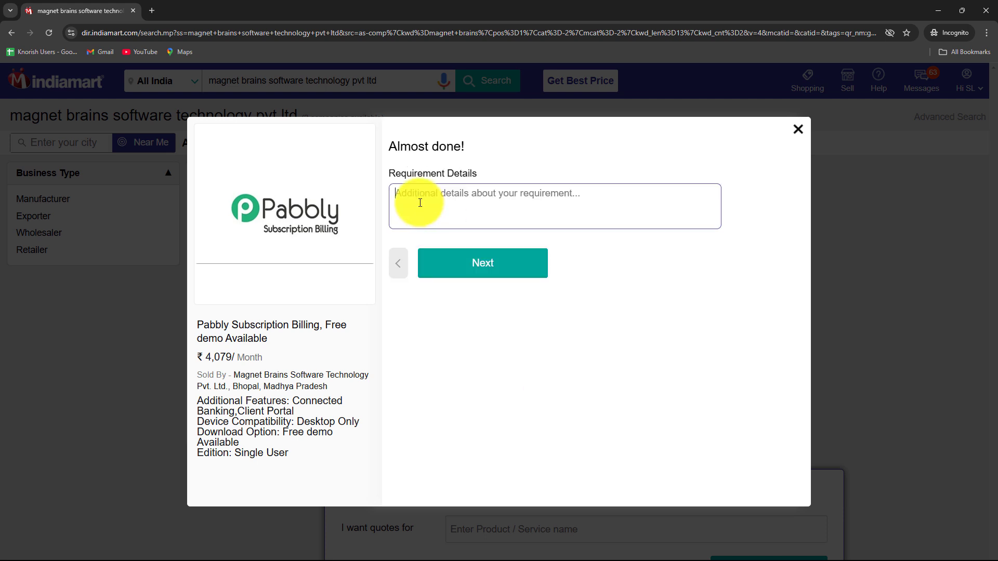
pyautogui.click(456, 207)
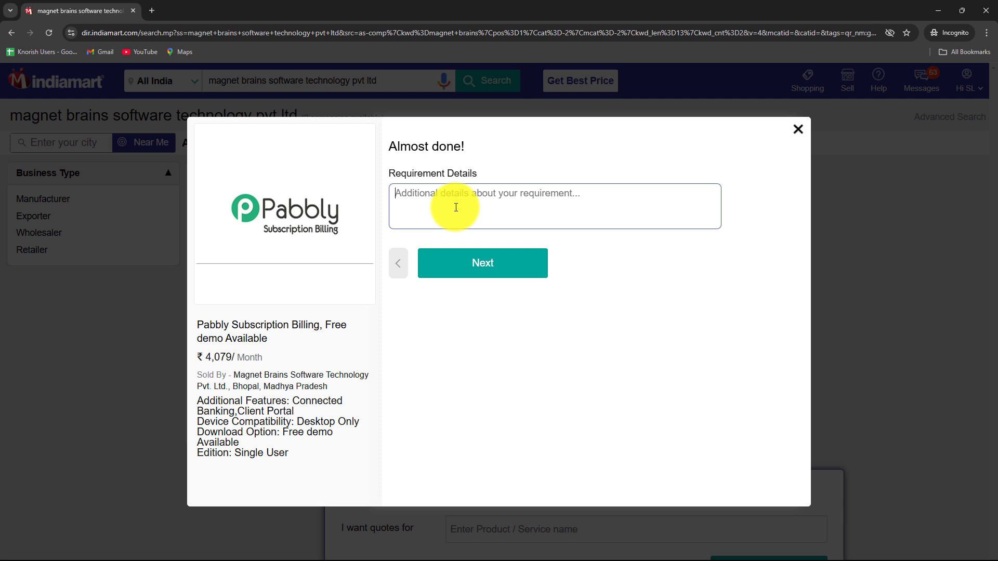
pyautogui.write('Looking for high-quality stainless steel pipes for industrial use.')
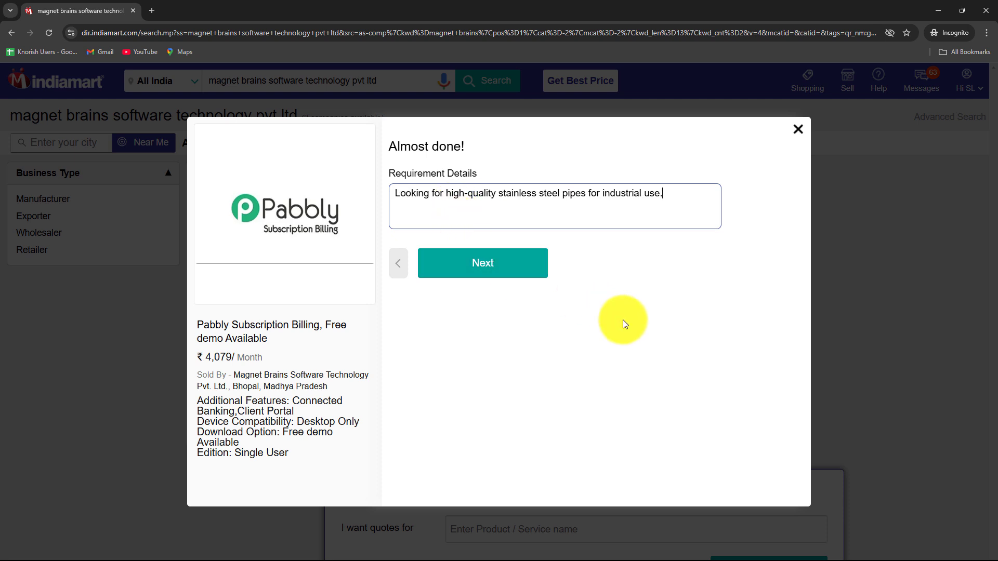
pyautogui.click(484, 264)
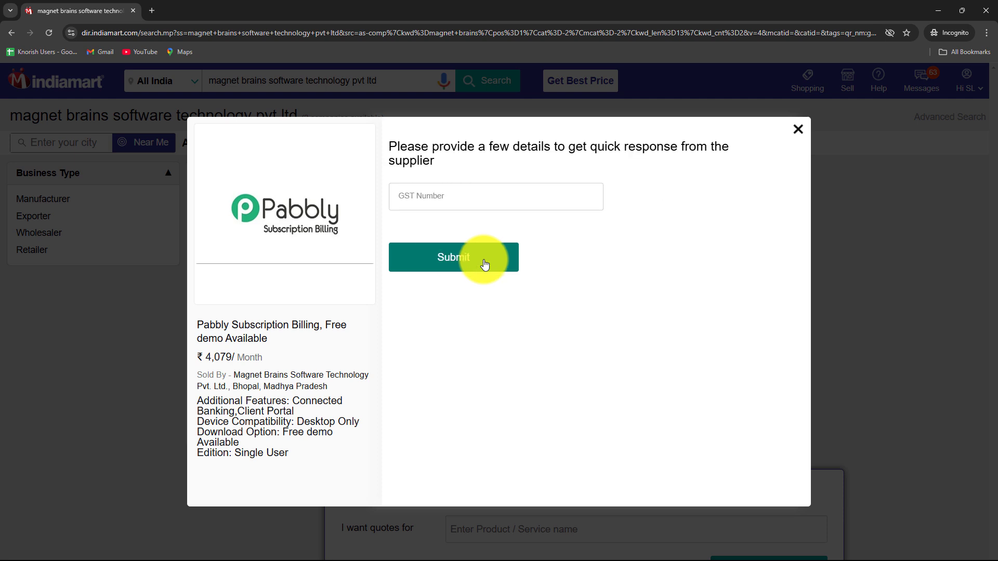
pyautogui.click(432, 266)
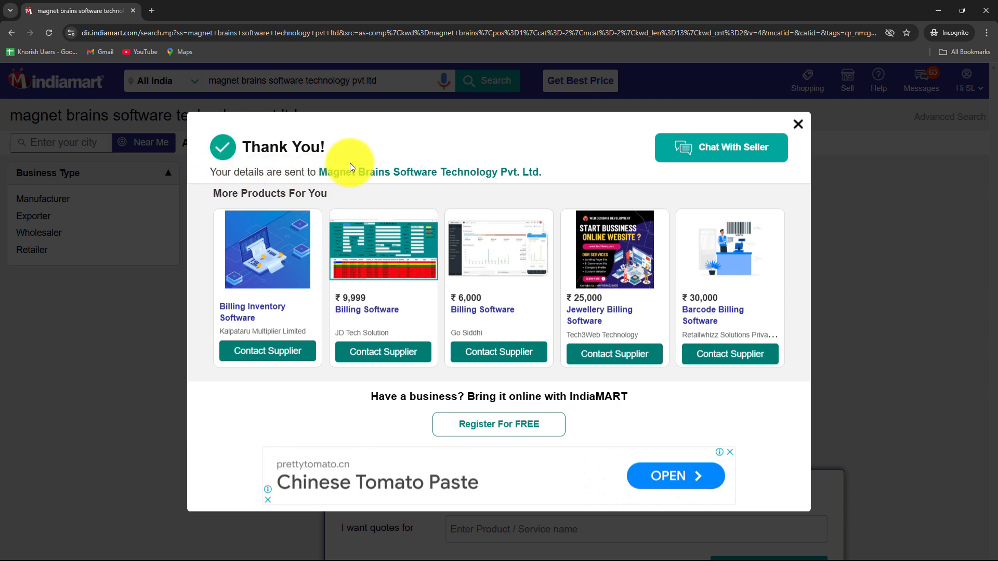
# Close the enquiry confirmation and open the newest ABC Company enquiry in the seller's IndiaMART Lead Manager
pyautogui.click(799, 123)
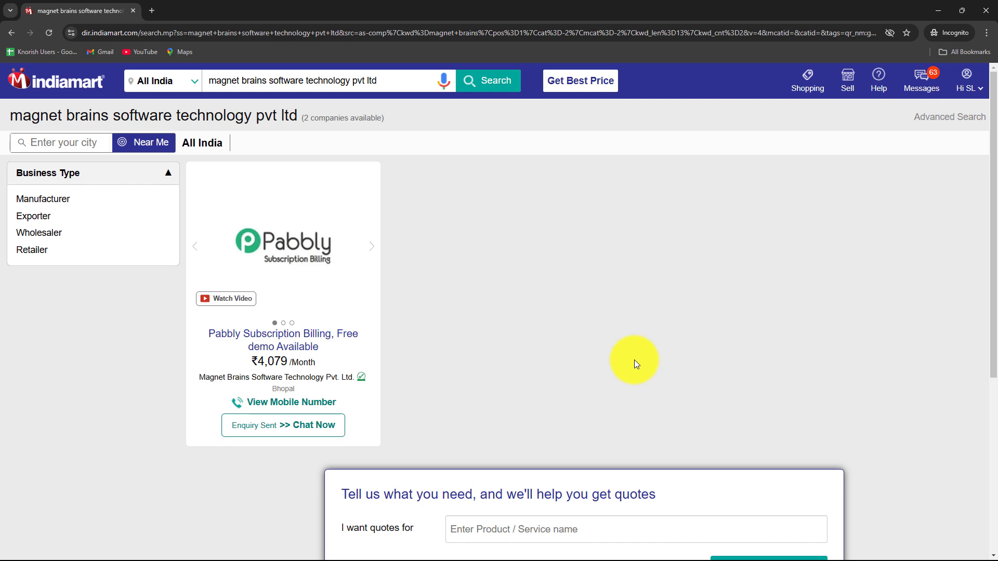
pyautogui.click(939, 11)
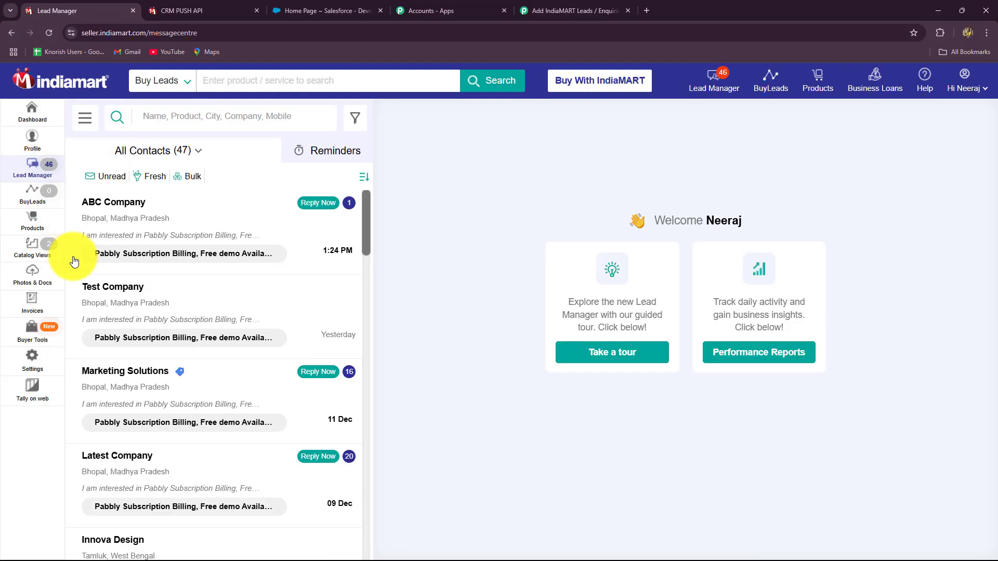
pyautogui.click(121, 210)
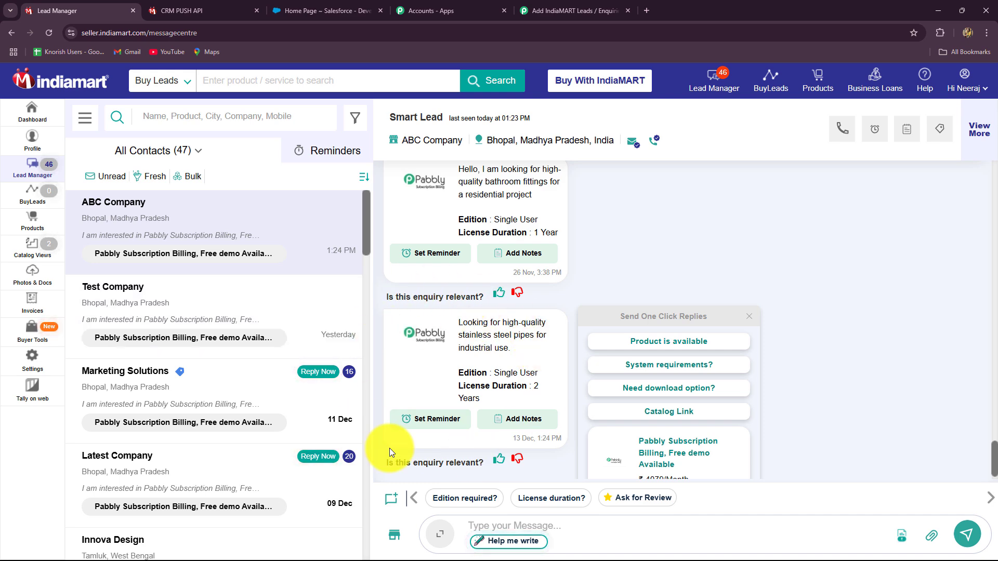
# Switch to the Pabbly Connect workflow and check the status, query ID, subject and sender state in the captured webhook response
pyautogui.click(582, 4)
pyautogui.scroll(-4, 954, 404)
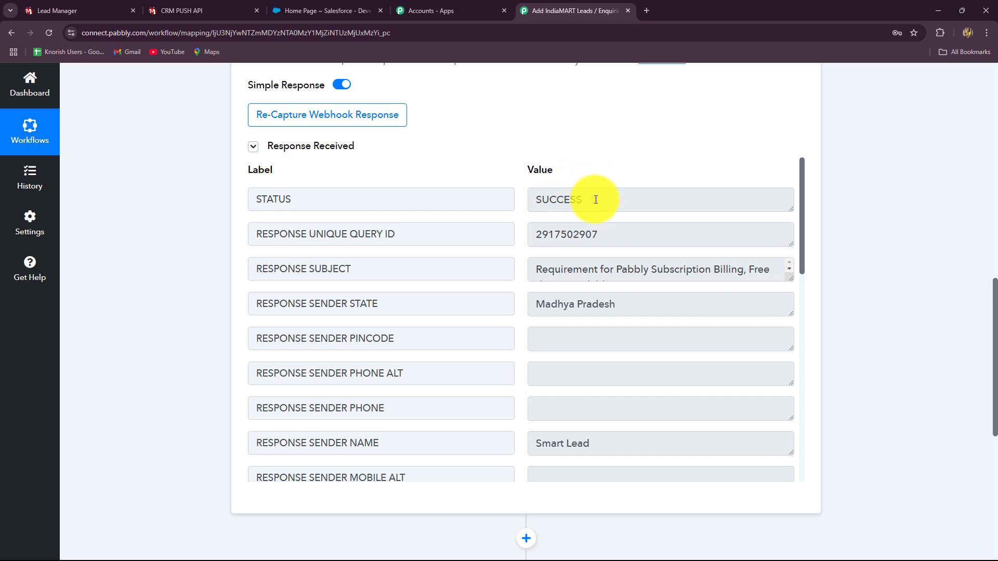
pyautogui.doubleClick(554, 200)
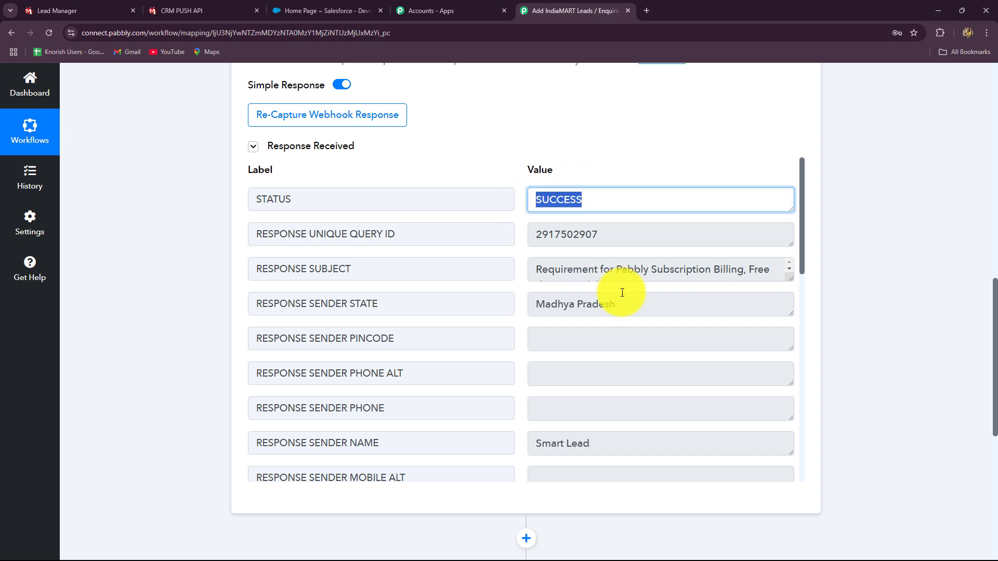
pyautogui.doubleClick(609, 229)
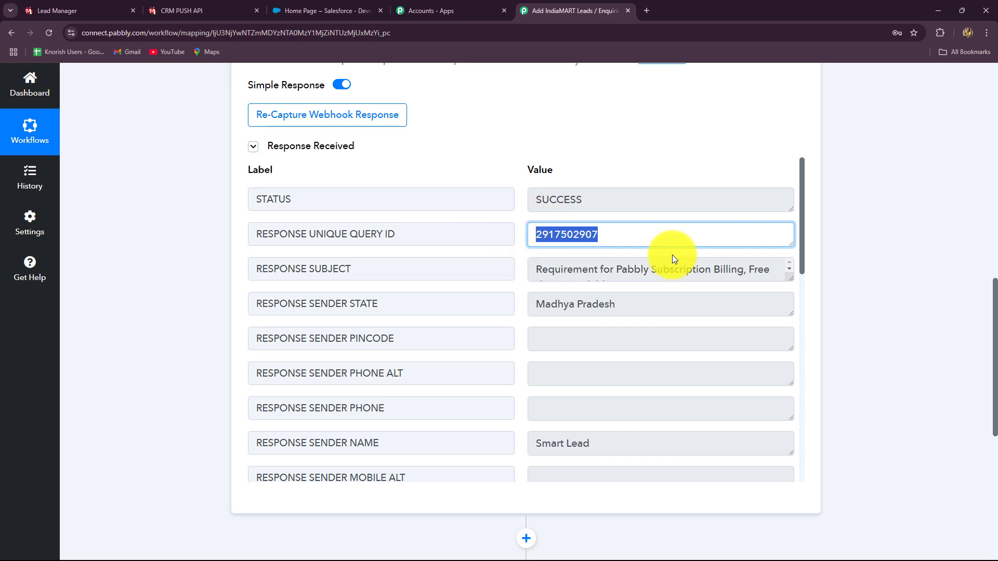
pyautogui.tripleClick(546, 271)
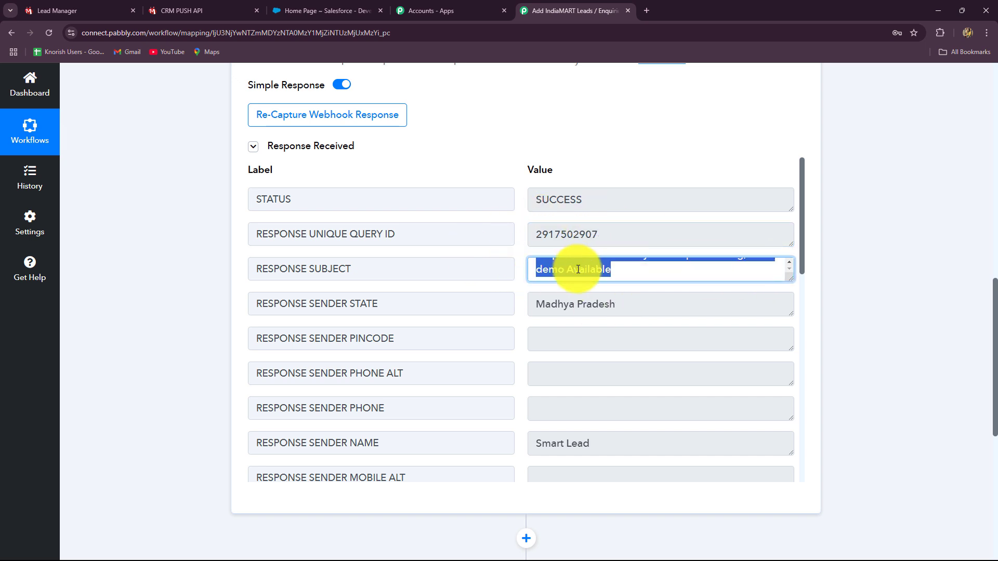
pyautogui.tripleClick(670, 306)
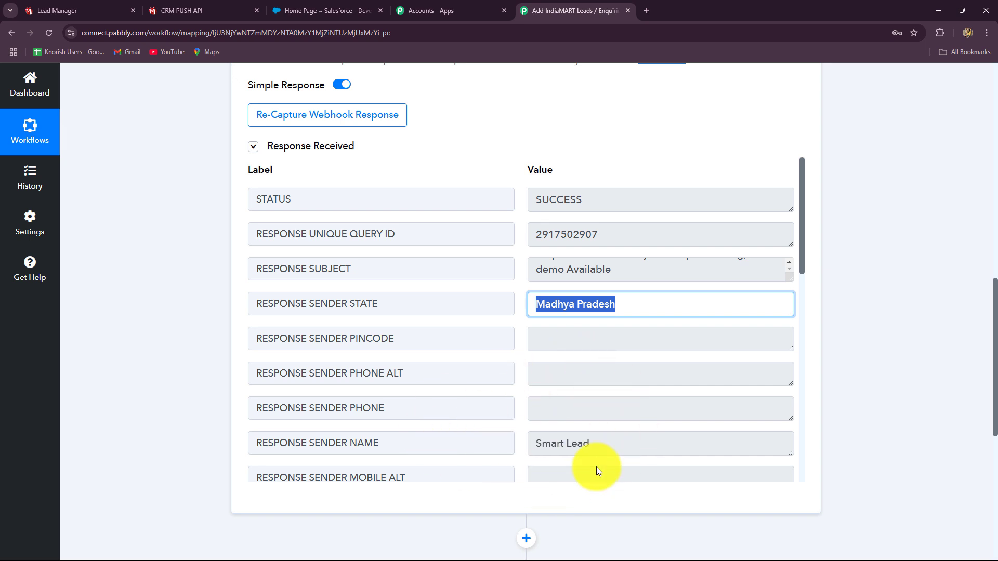
# Review the sender's contact, country, company, city and query message in the webhook response, and collapse the IndiaMART trigger
pyautogui.scroll(-10, 664, 398)
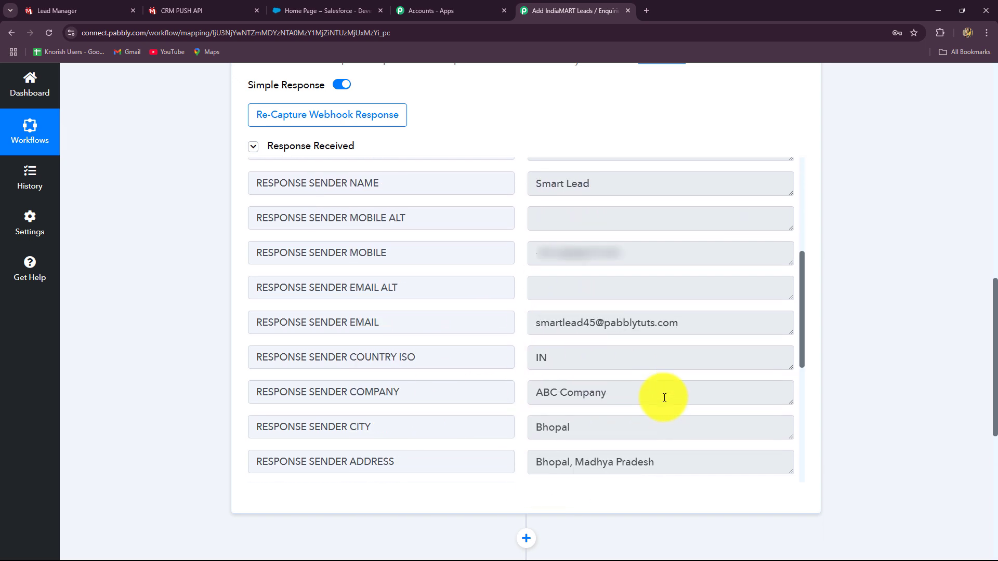
pyautogui.scroll(3, 664, 398)
pyautogui.moveTo(540, 168); pyautogui.dragTo(657, 238)
pyautogui.doubleClick(541, 202)
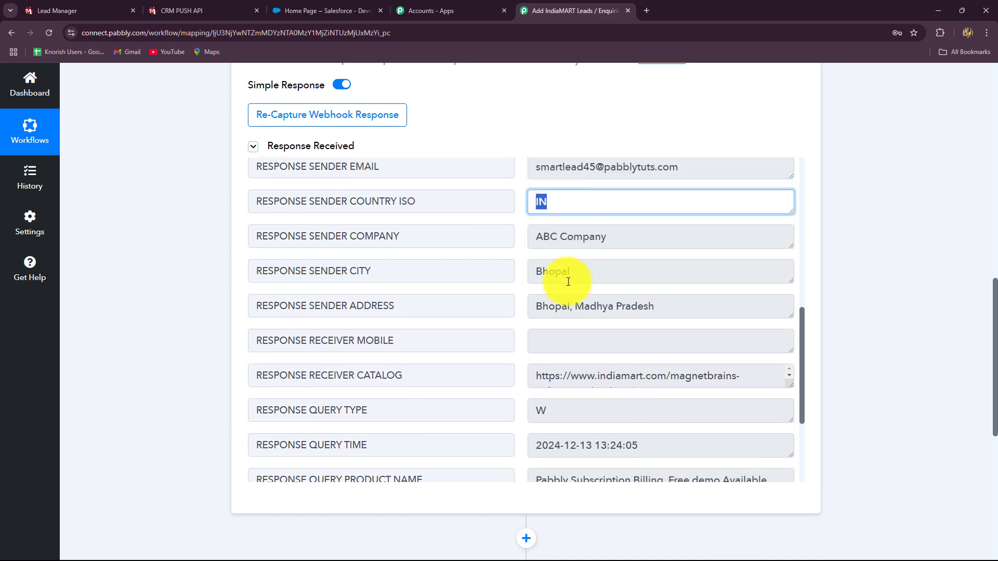
pyautogui.doubleClick(539, 277)
pyautogui.scroll(-3, 613, 325)
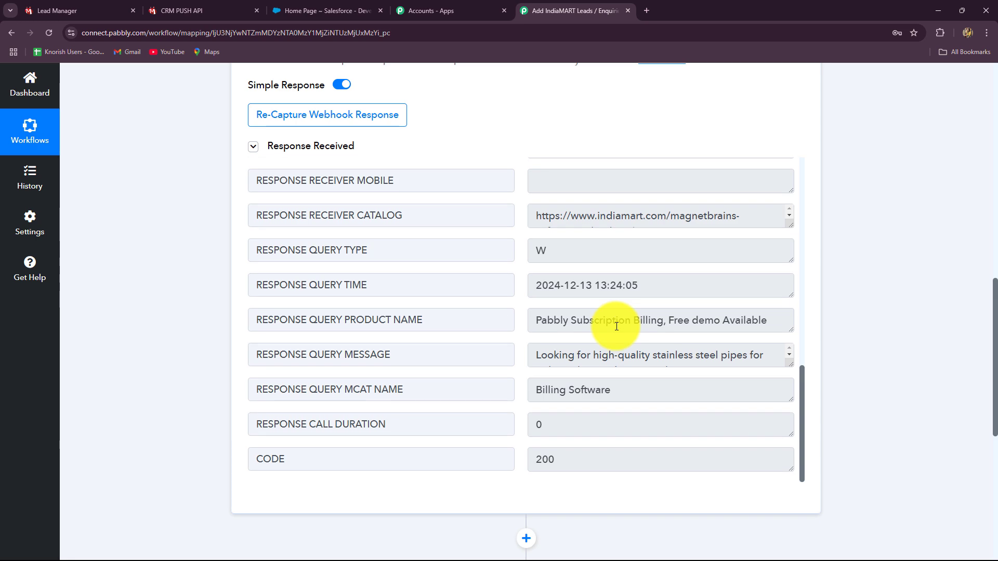
pyautogui.moveTo(544, 350); pyautogui.dragTo(847, 352)
pyautogui.scroll(9, 919, 354)
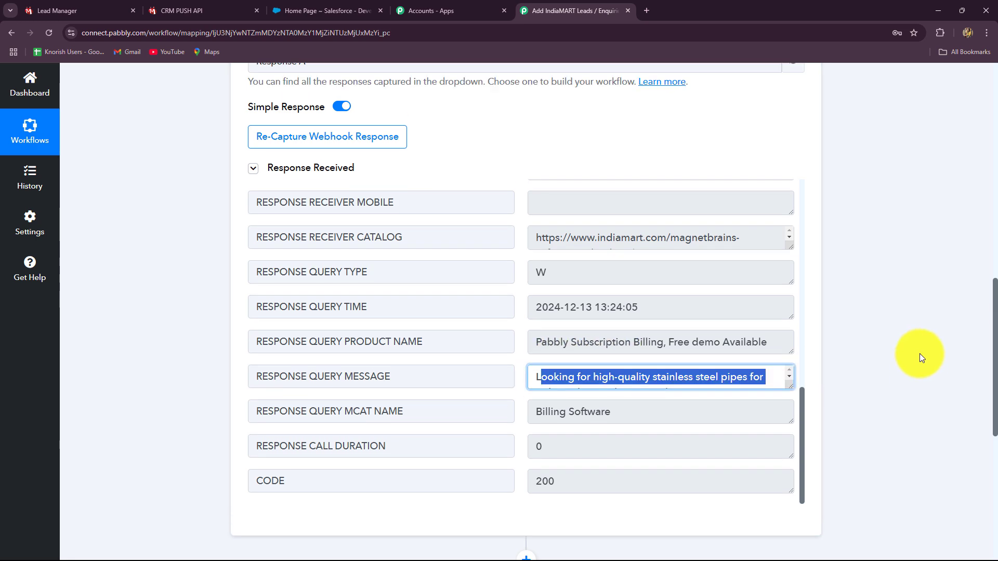
pyautogui.scroll(4, 918, 351)
pyautogui.click(799, 277)
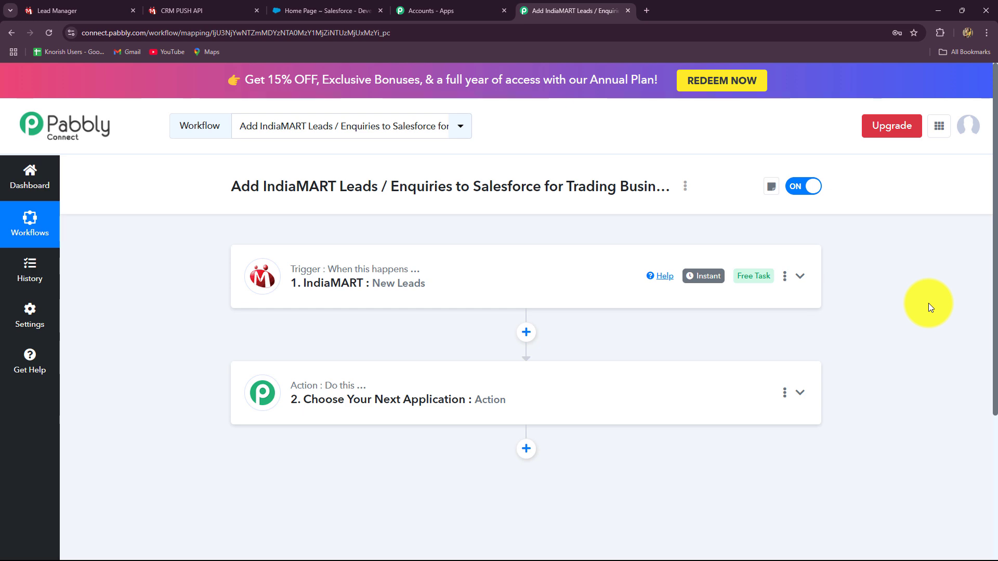
# Set the workflow's action step to the Salesforce app with the Create Record event
pyautogui.click(323, 11)
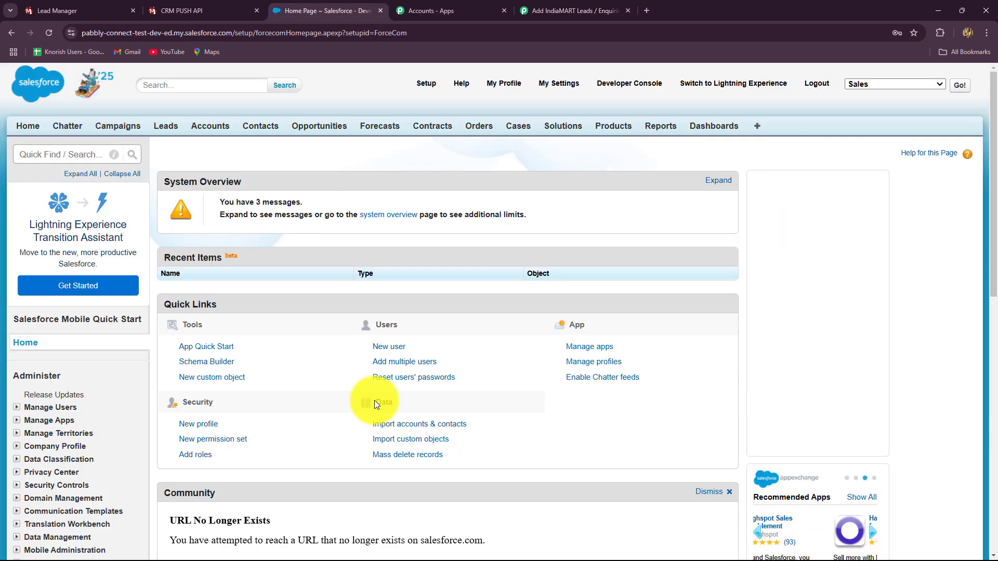
pyautogui.click(535, 10)
pyautogui.click(316, 401)
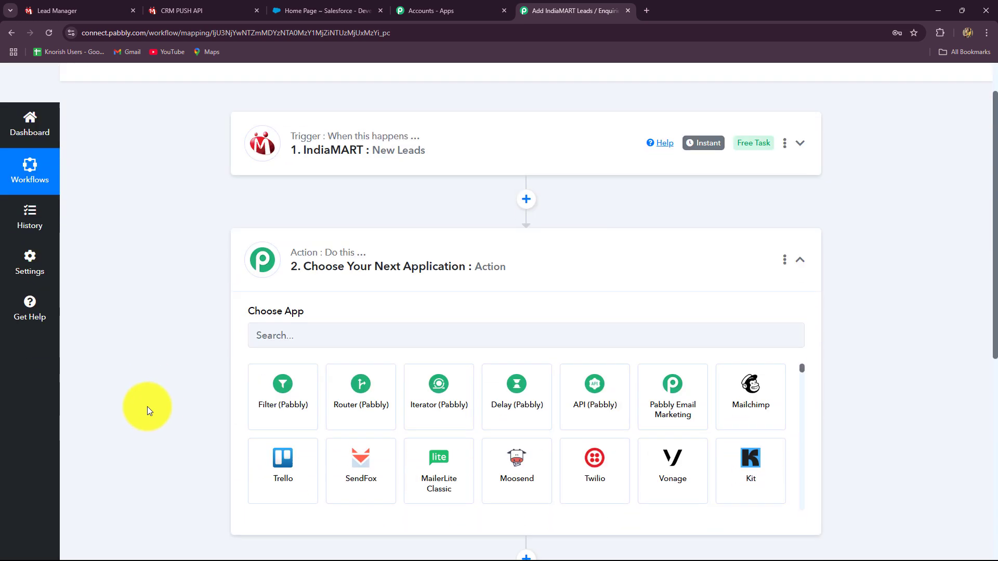
pyautogui.click(288, 285)
pyautogui.write('Sales')
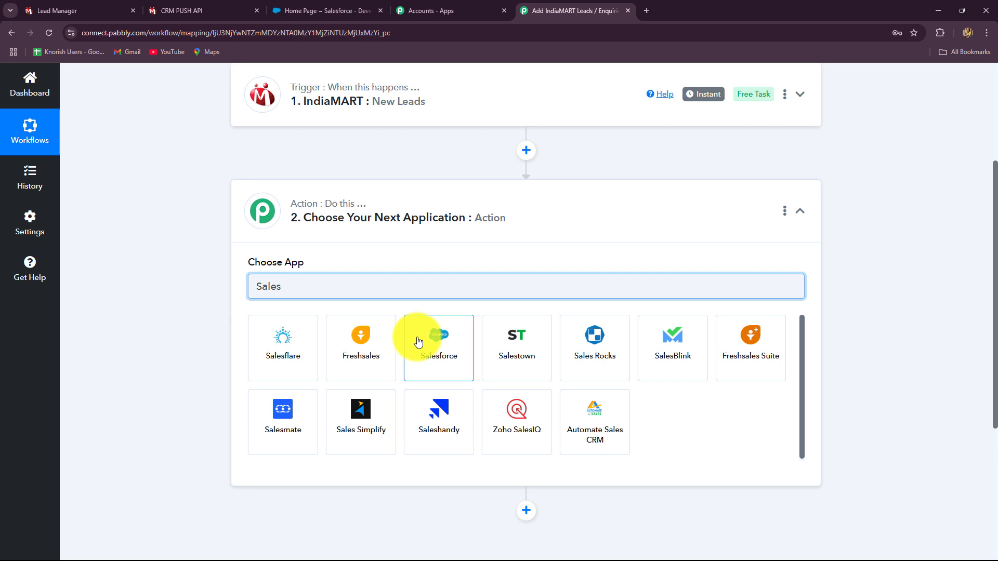
pyautogui.click(418, 341)
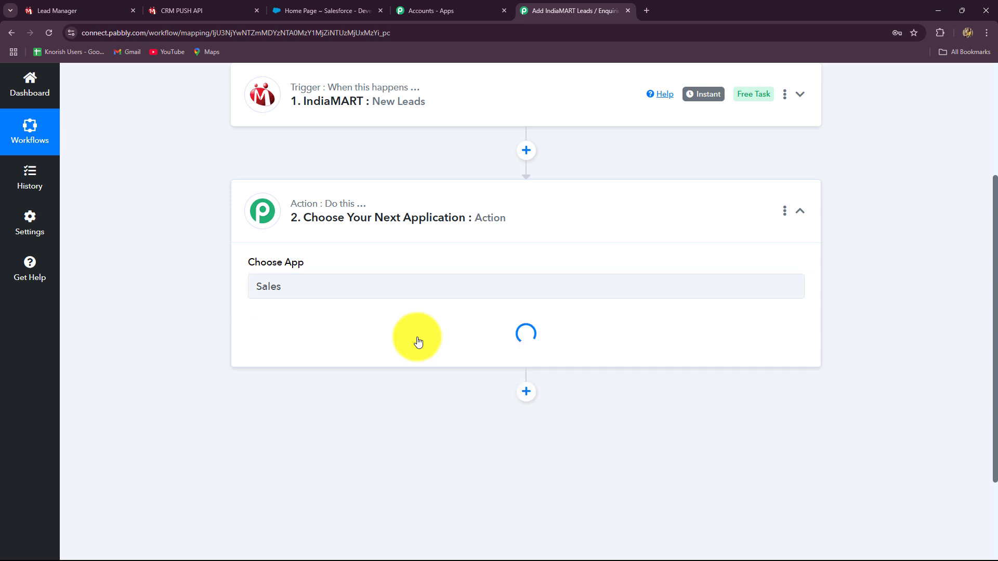
pyautogui.click(389, 346)
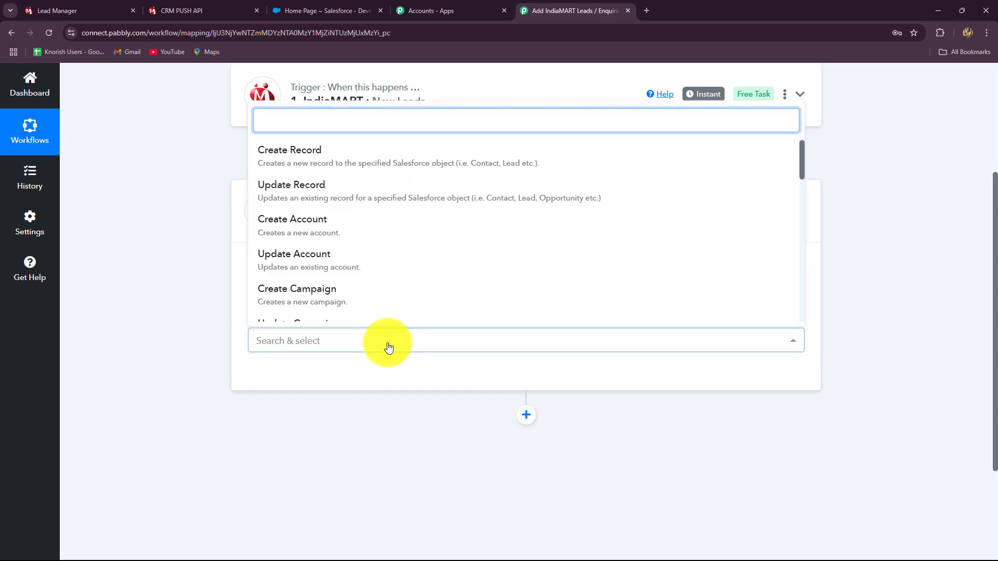
pyautogui.click(290, 151)
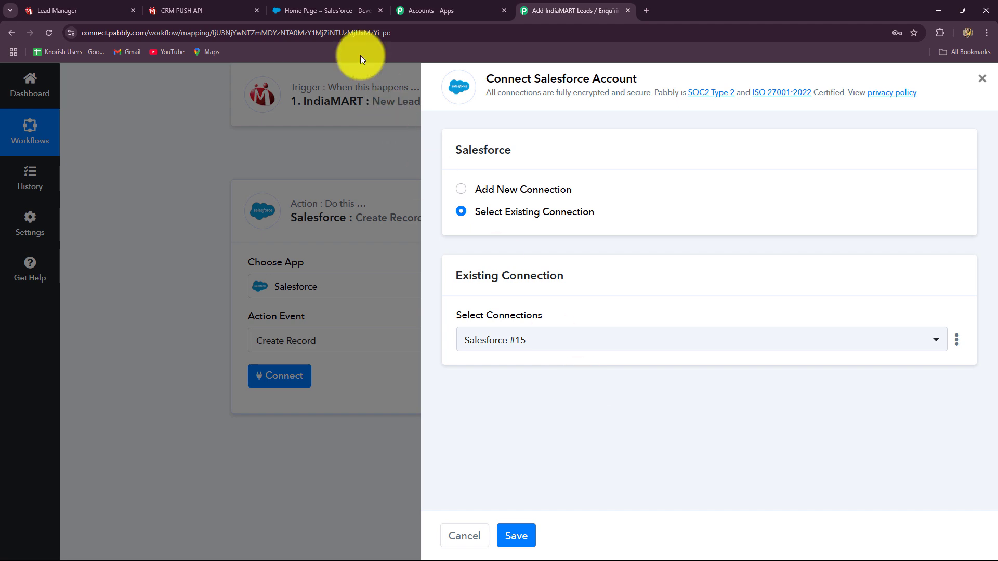
# Add a new Salesforce connection for the action and allow Pabbly Connect access to the Salesforce account
pyautogui.click(361, 11)
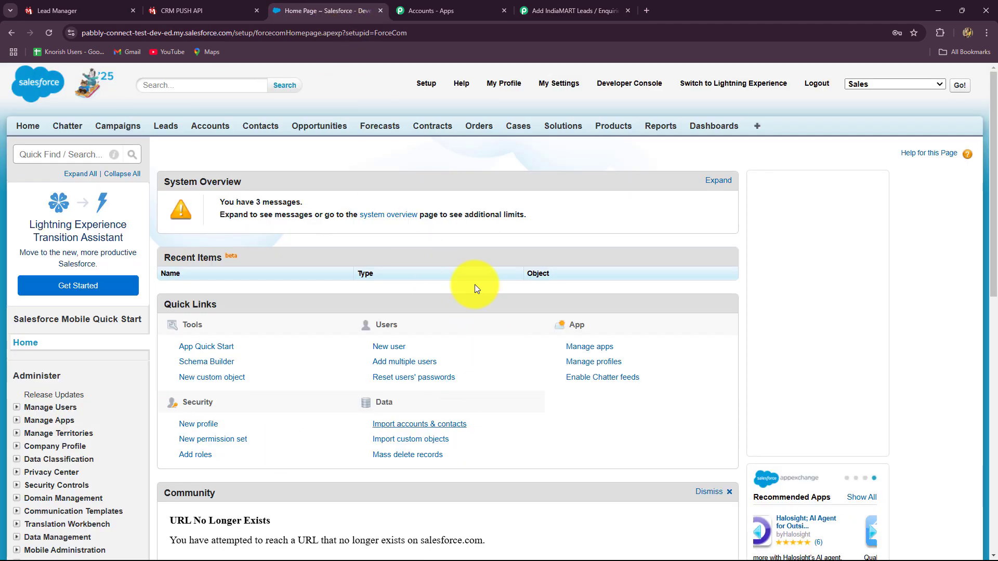
pyautogui.click(552, 11)
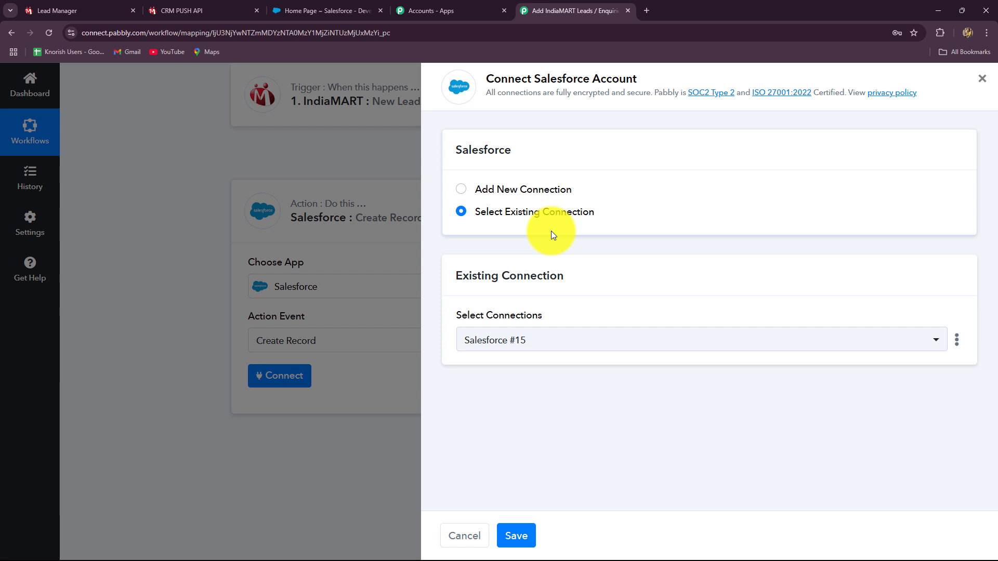
pyautogui.click(461, 189)
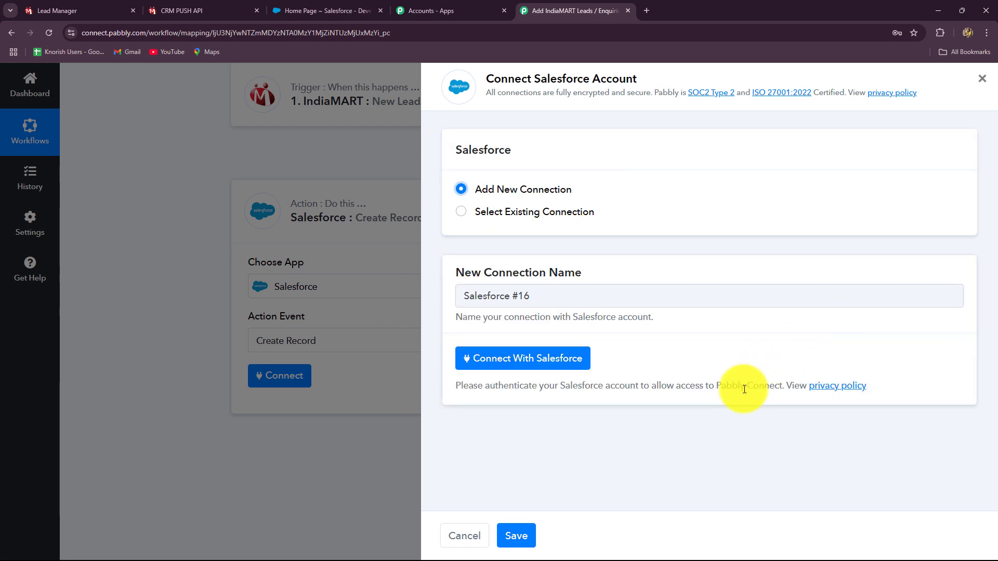
pyautogui.click(518, 358)
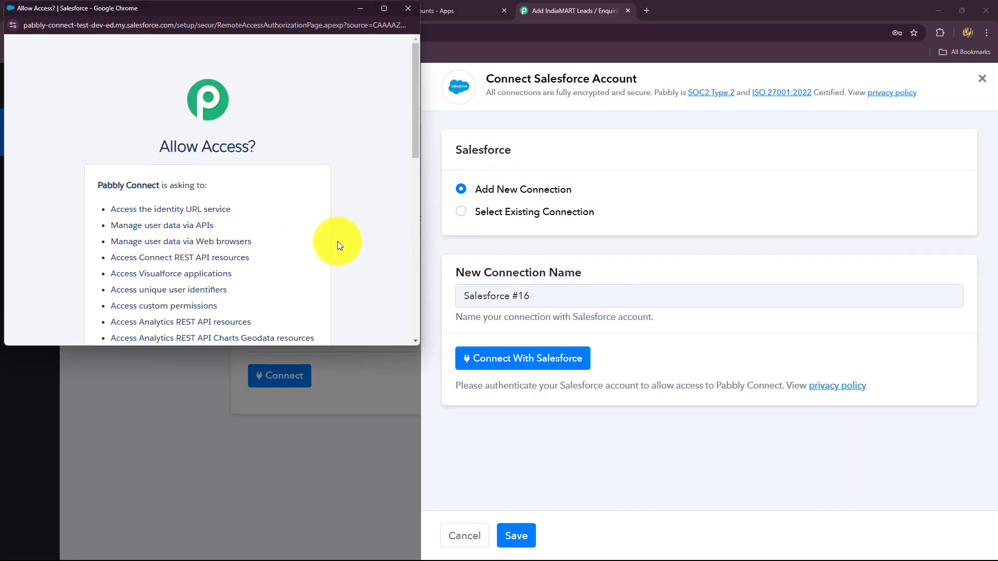
pyautogui.scroll(-10, 340, 242)
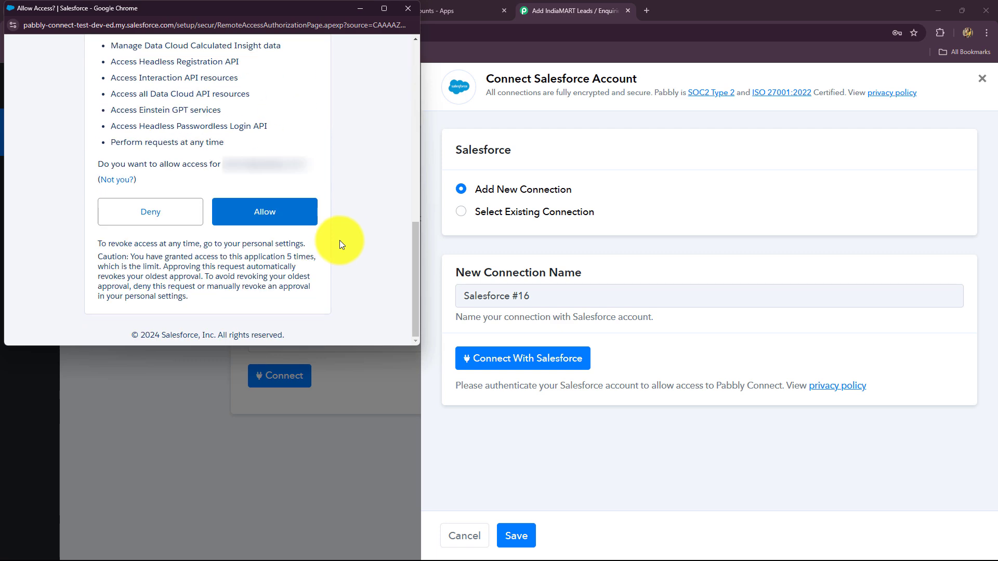
pyautogui.click(313, 223)
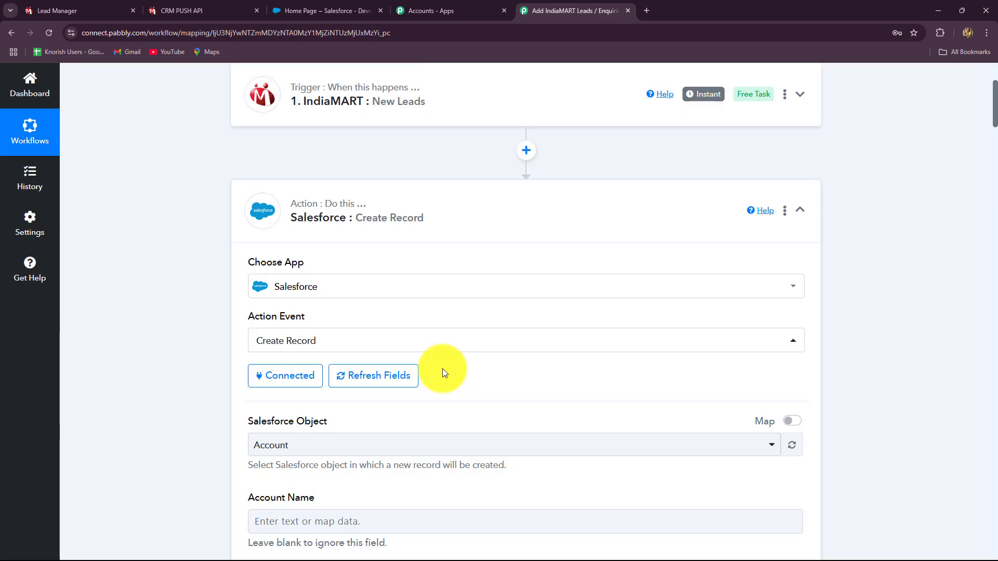
# Set the Salesforce object for the new record to Lead
pyautogui.scroll(-4, 443, 369)
pyautogui.scroll(1, 443, 367)
pyautogui.scroll(-9, 443, 366)
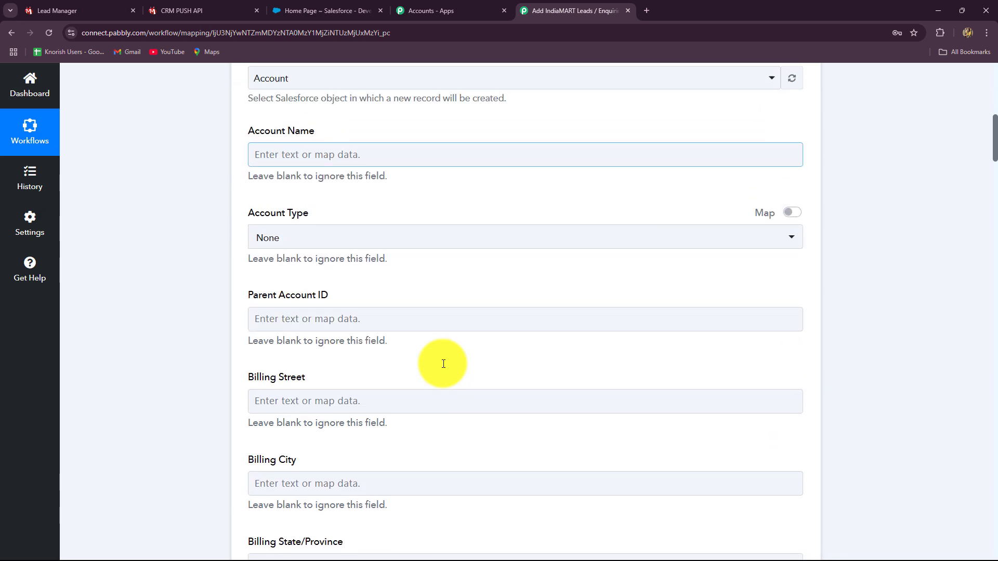
pyautogui.scroll(-3, 444, 364)
pyautogui.scroll(11, 444, 364)
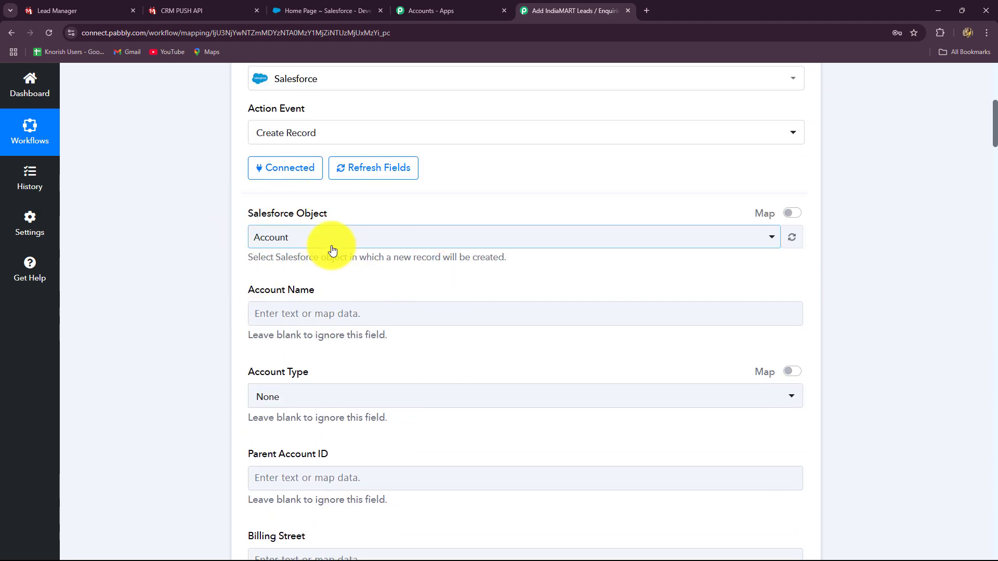
pyautogui.click(333, 242)
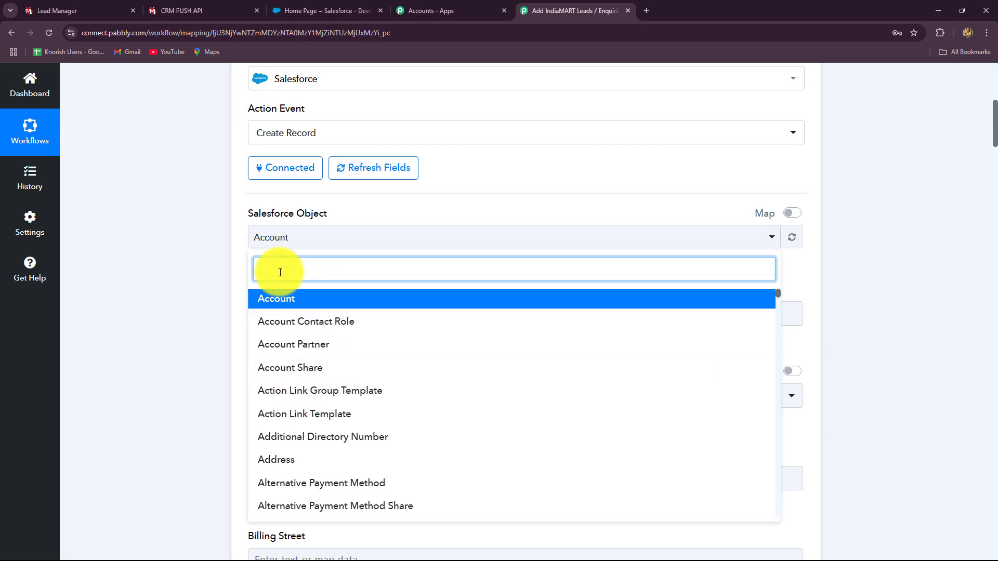
pyautogui.write('leda')
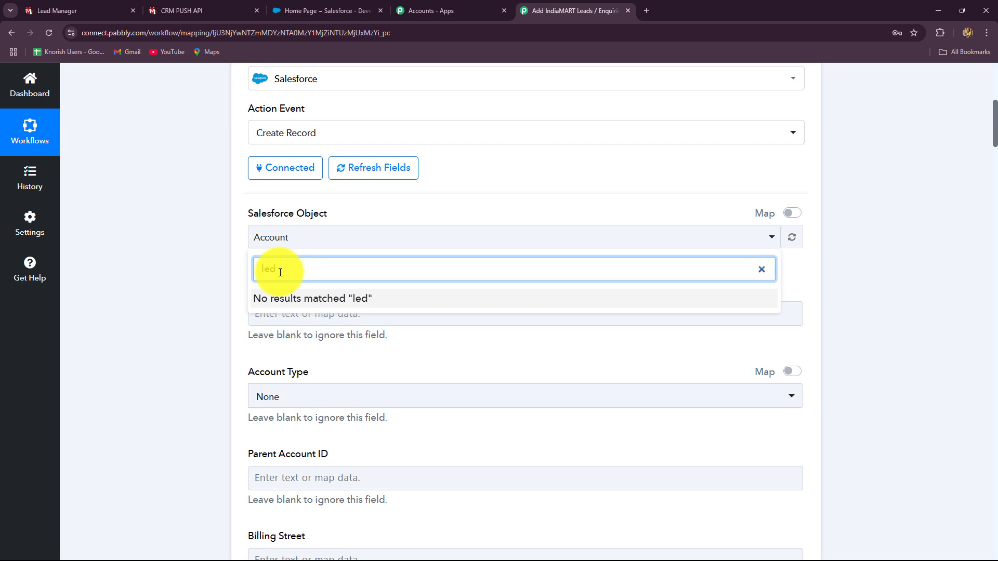
pyautogui.press('BackSpace')
pyautogui.press('BackSpace')
pyautogui.write('ea')
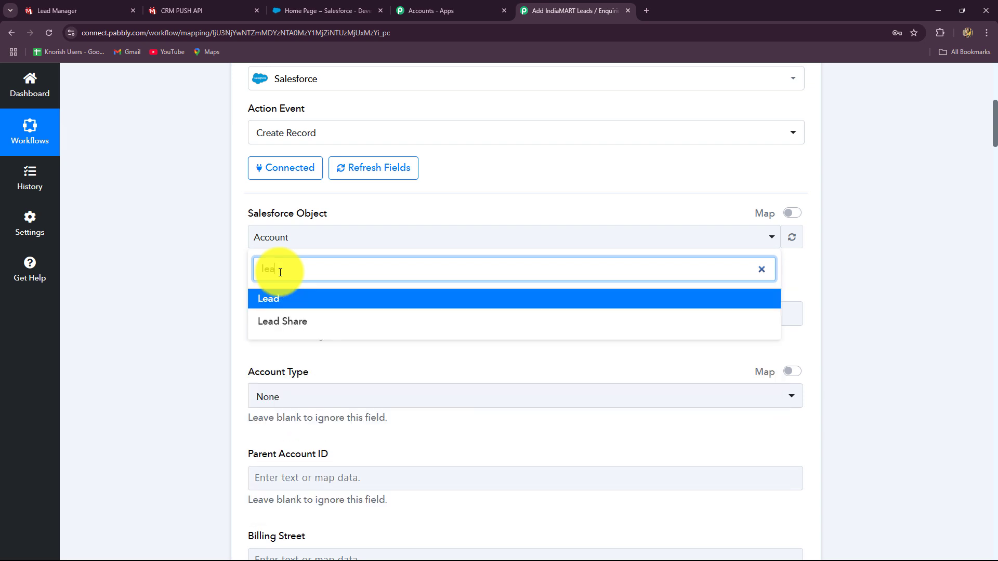
pyautogui.click(275, 302)
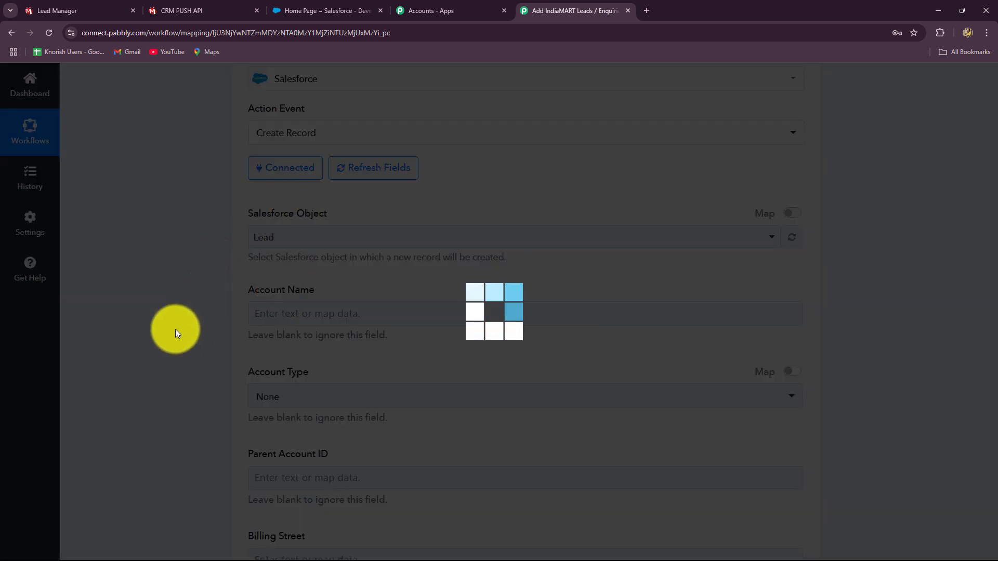
# Look through the lead fields and search the IndiaMART data for "name" as a source for First Name
pyautogui.scroll(-1, 292, 367)
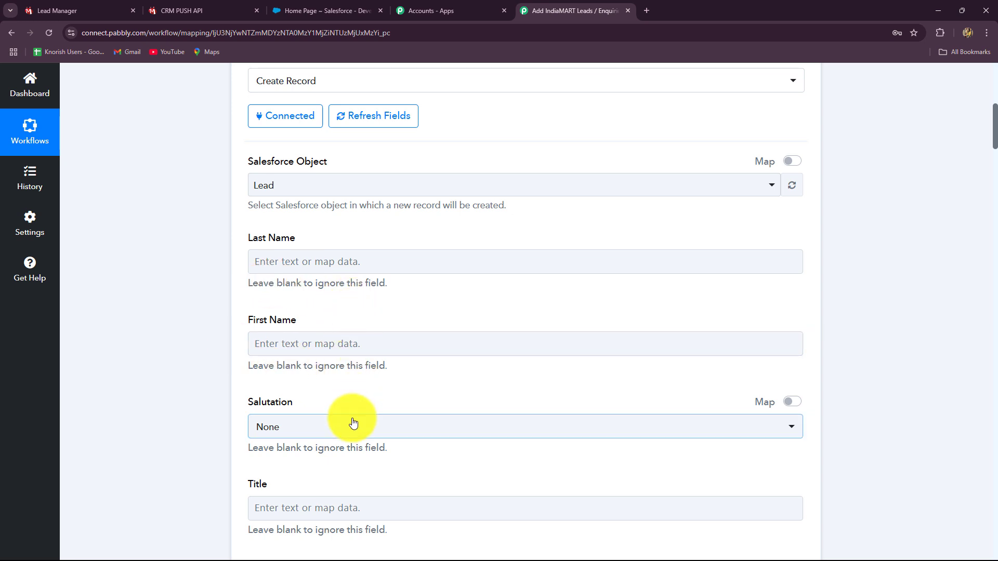
pyautogui.scroll(-5, 353, 422)
pyautogui.scroll(4, 352, 424)
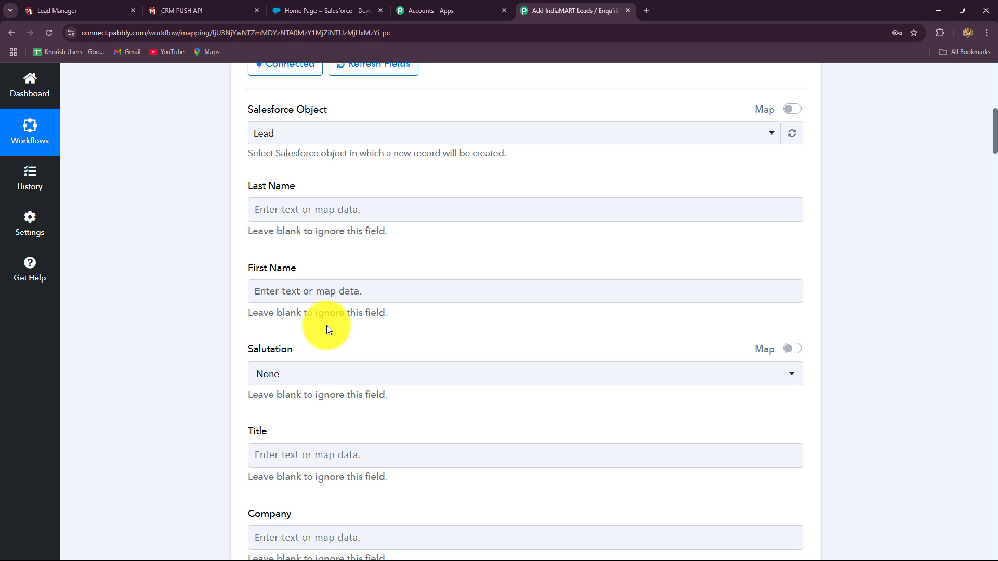
pyautogui.click(330, 286)
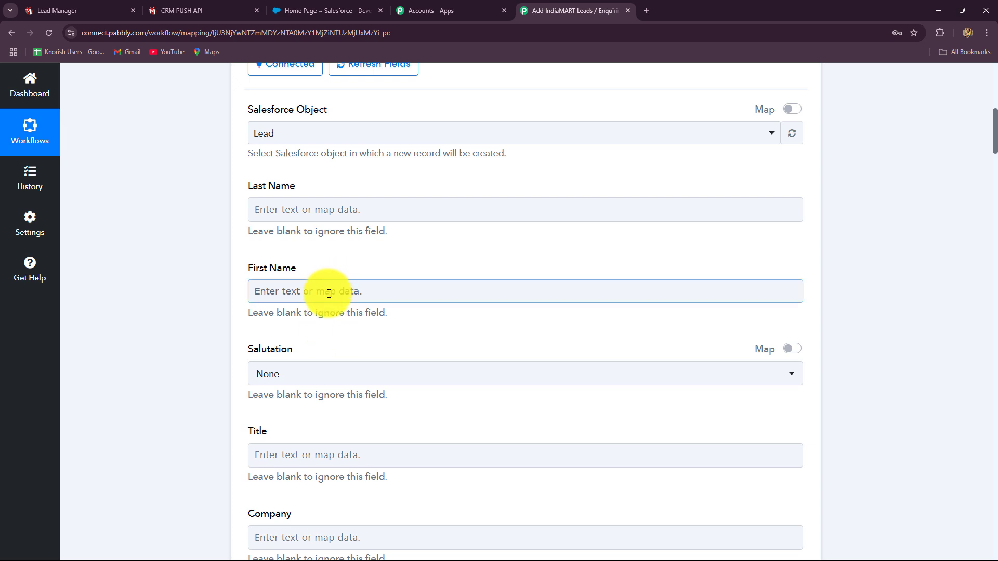
pyautogui.click(329, 294)
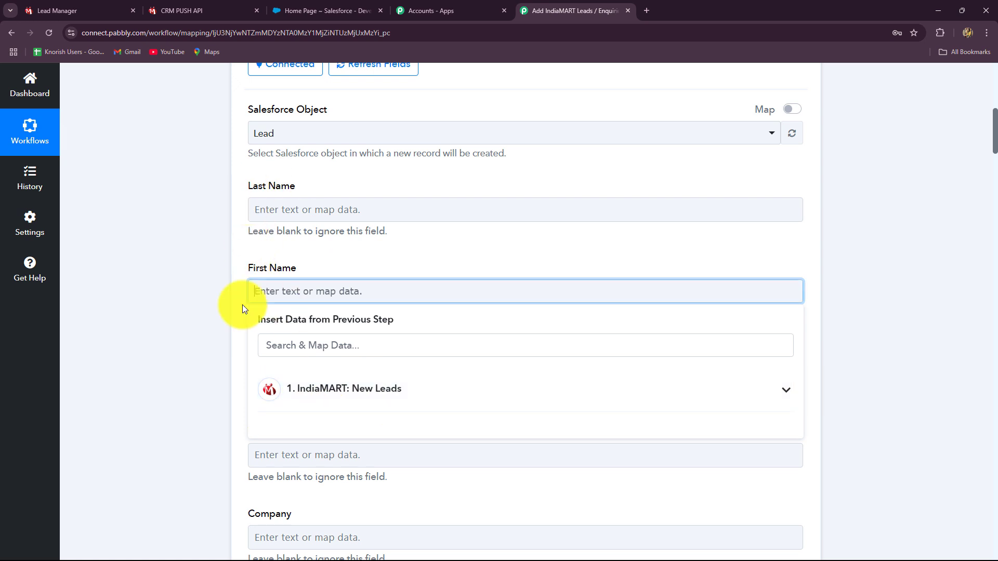
pyautogui.click(302, 343)
pyautogui.write('name')
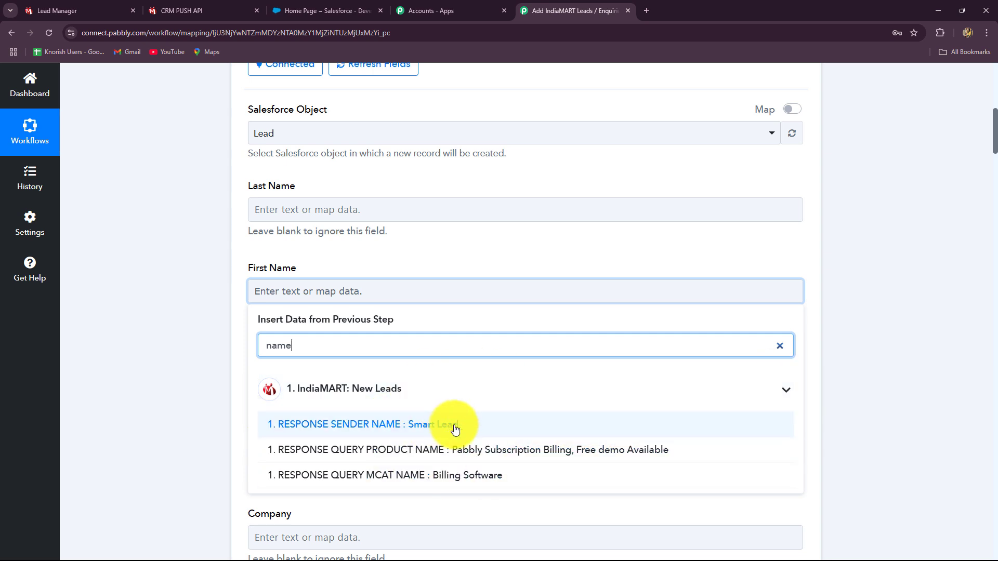
pyautogui.click(931, 319)
# Insert a Text Formatter (Pabbly) action with the Split Text event between the IndiaMART trigger and the Salesforce action, and connect it
pyautogui.scroll(10, 928, 319)
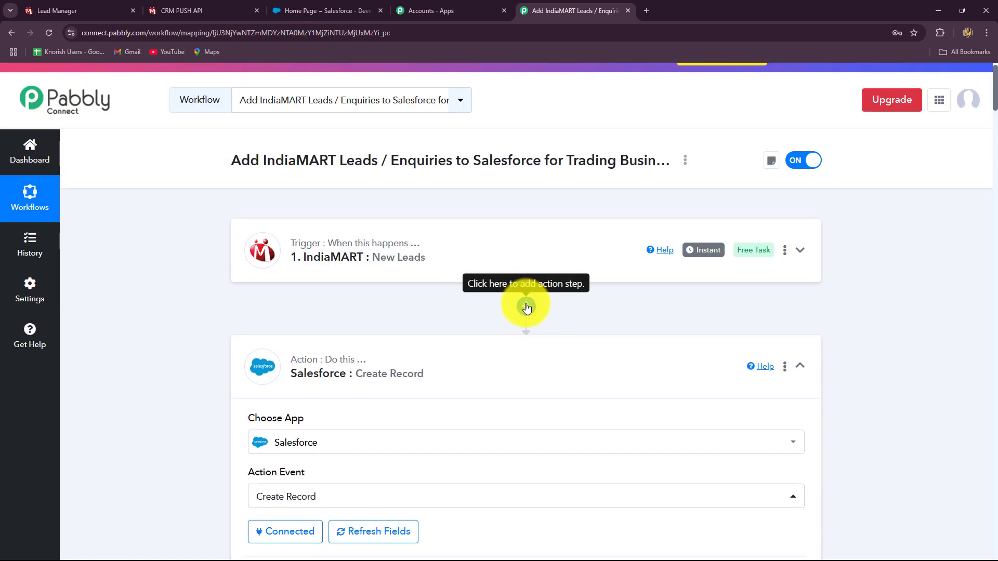
pyautogui.click(527, 306)
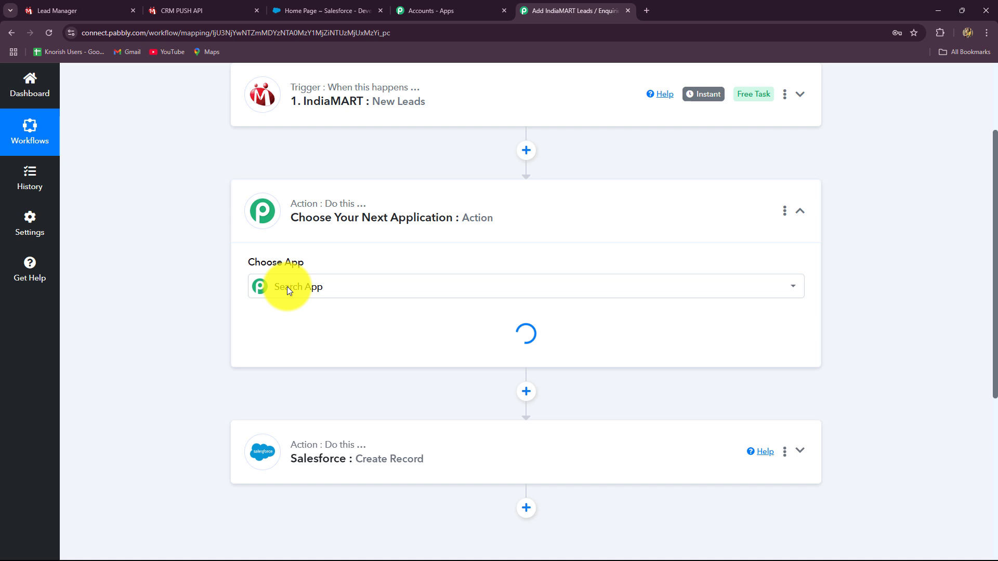
pyautogui.click(287, 286)
pyautogui.write('text')
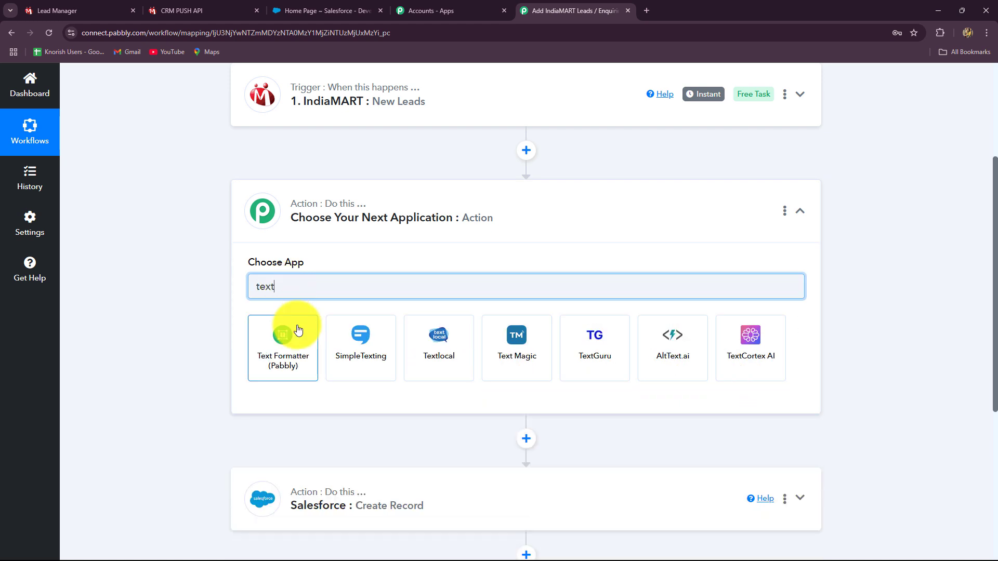
pyautogui.click(292, 339)
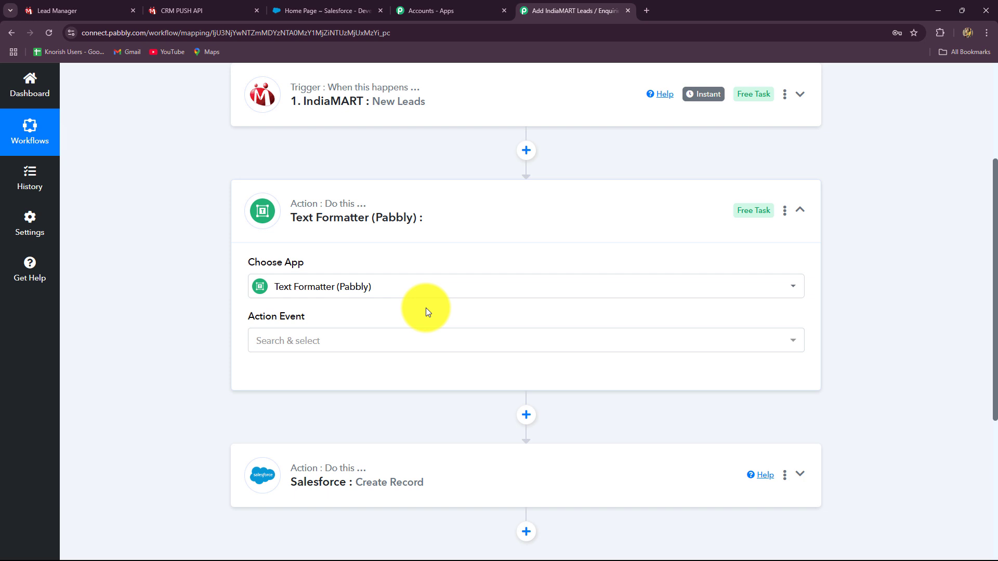
pyautogui.click(388, 341)
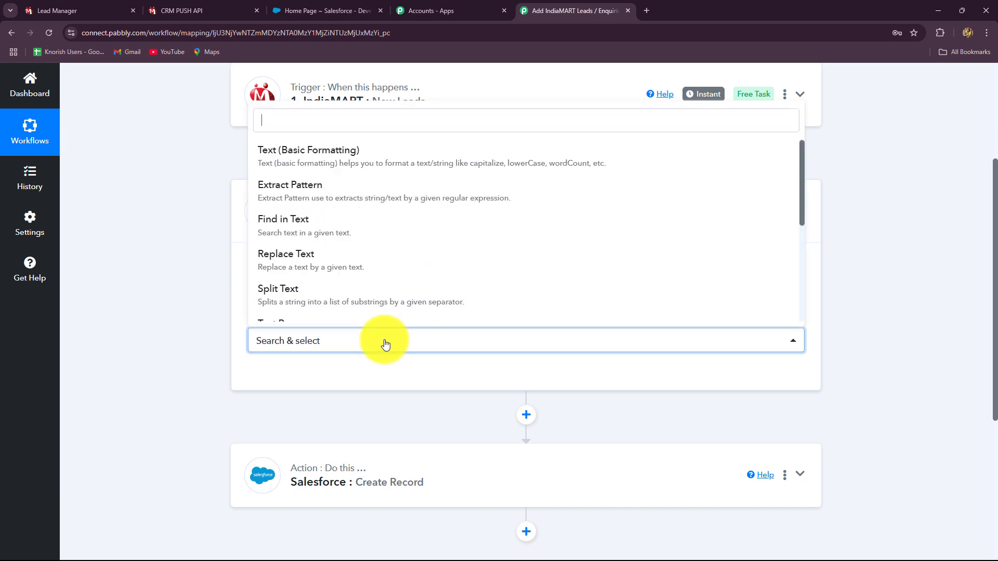
pyautogui.click(336, 304)
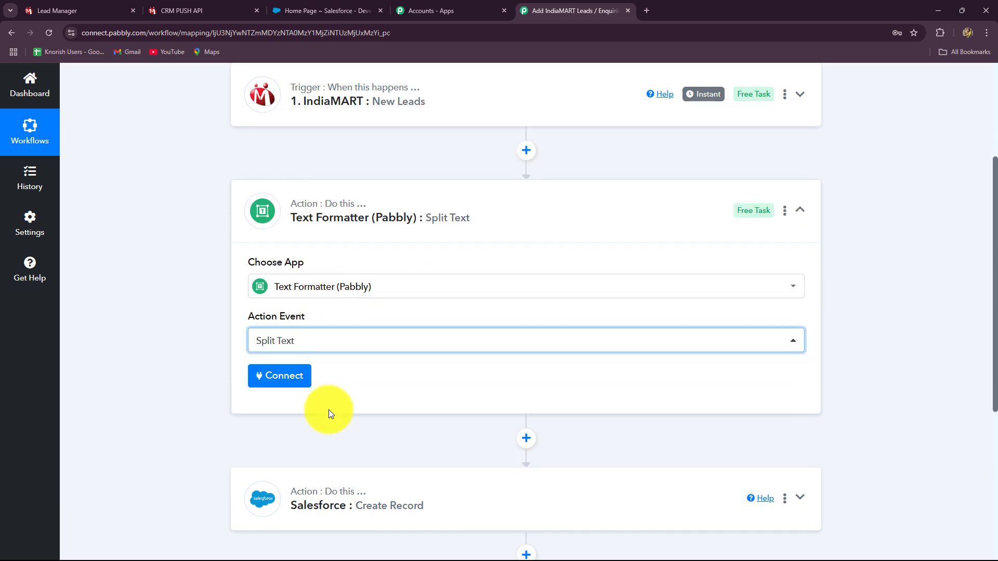
pyautogui.scroll(-2, 329, 410)
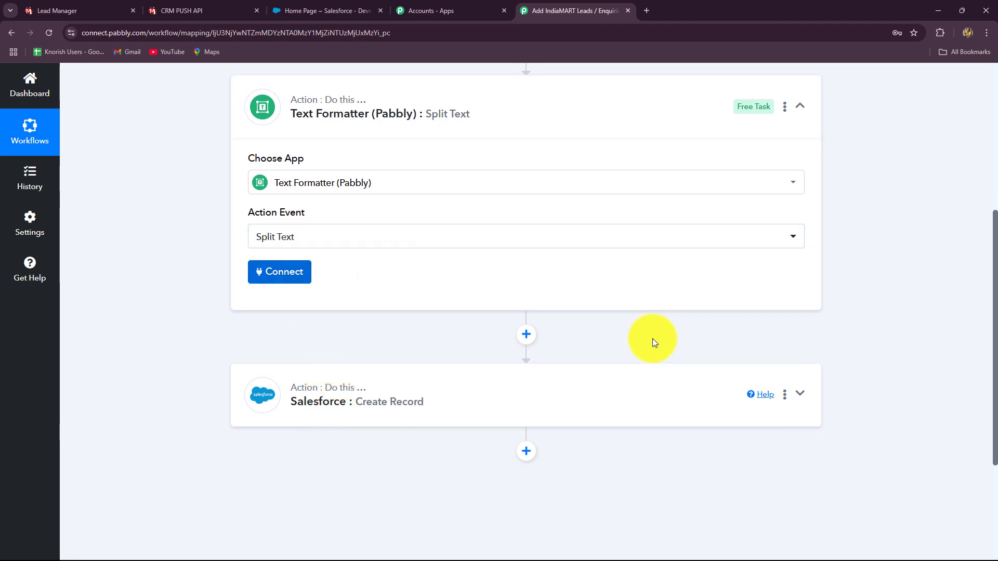
pyautogui.scroll(-4, 653, 339)
pyautogui.scroll(3, 653, 338)
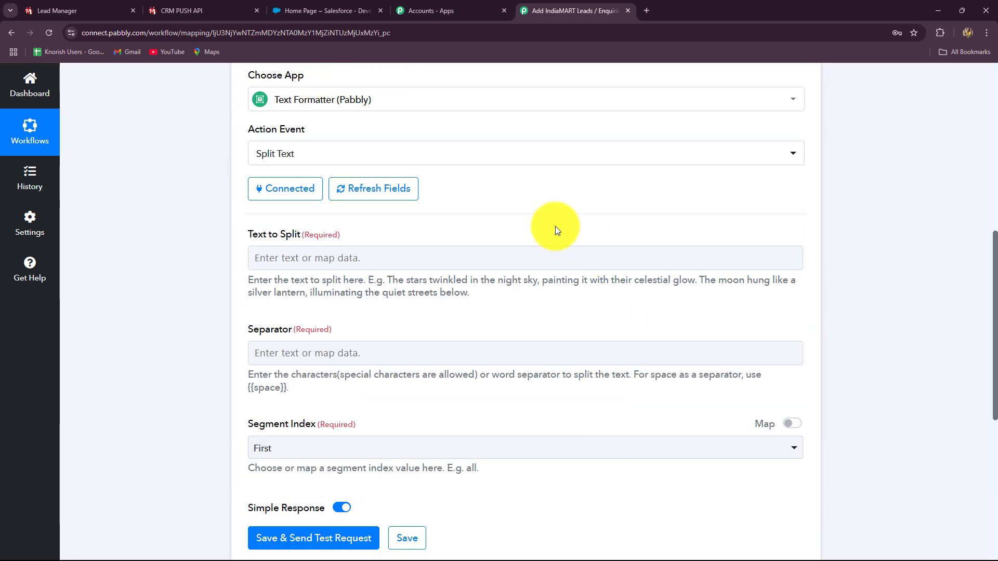
# Map the Text to Split field to RESPONSE SENDER NAME from the IndiaMART trigger
pyautogui.scroll(-2, 379, 290)
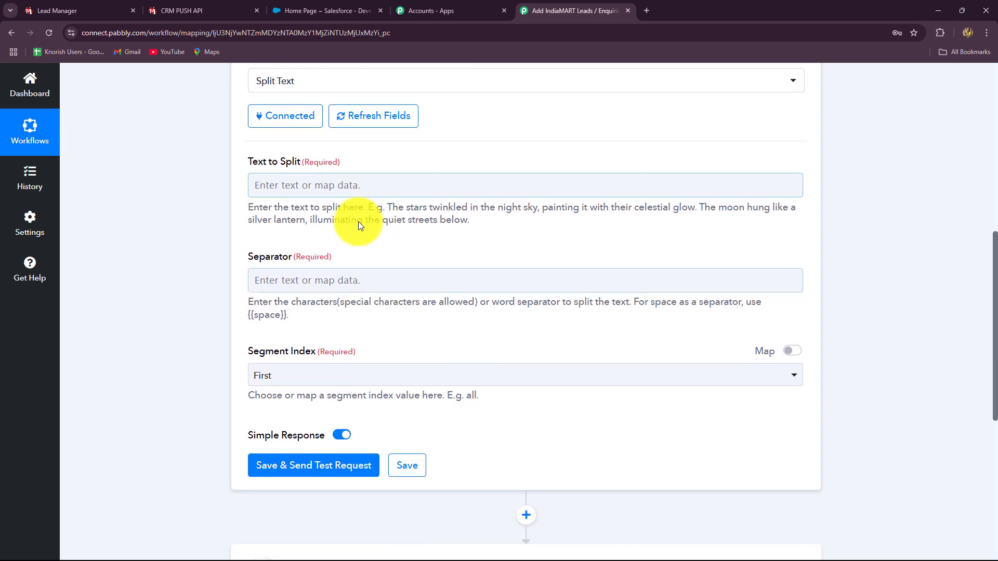
pyautogui.click(338, 186)
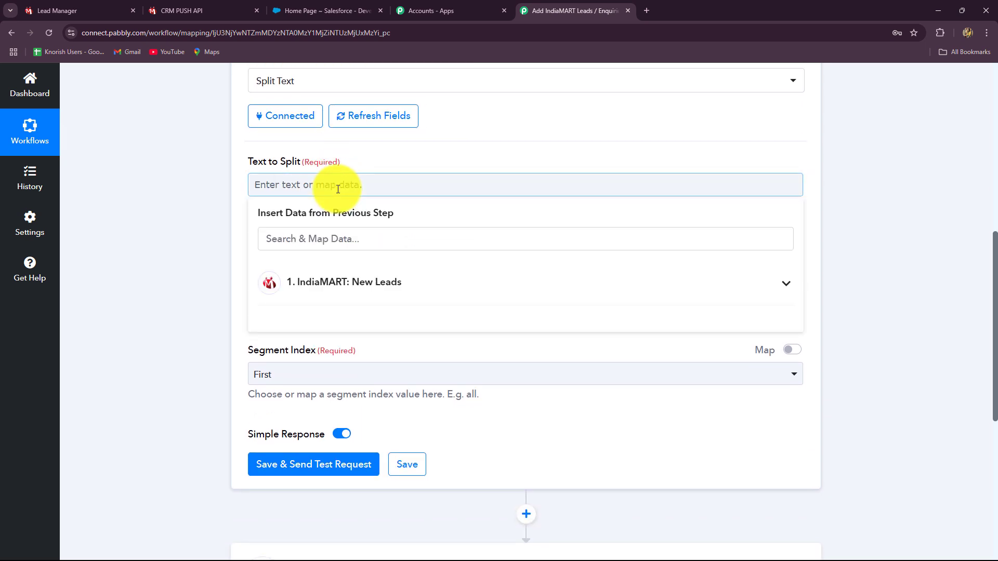
pyautogui.click(300, 277)
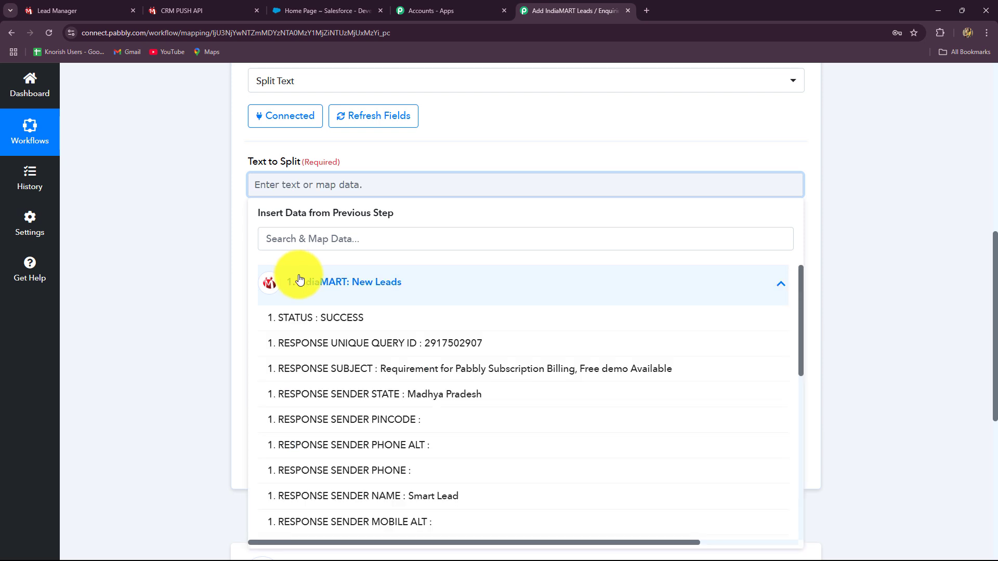
pyautogui.click(437, 495)
pyautogui.click(147, 272)
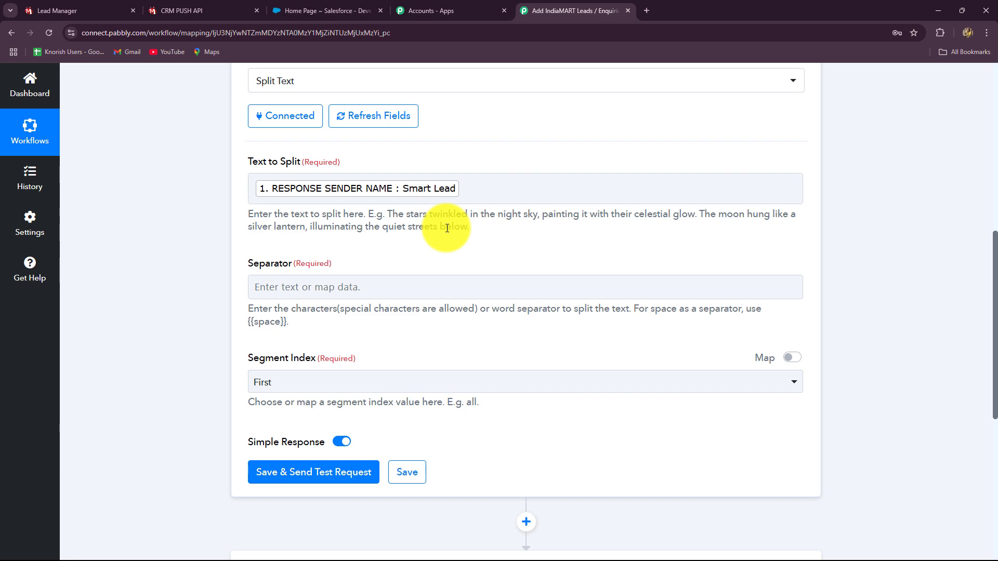
# Set the Split Text separator to {{space}}, copying it from the field's help text
pyautogui.scroll(-4, 447, 227)
pyautogui.scroll(5, 447, 227)
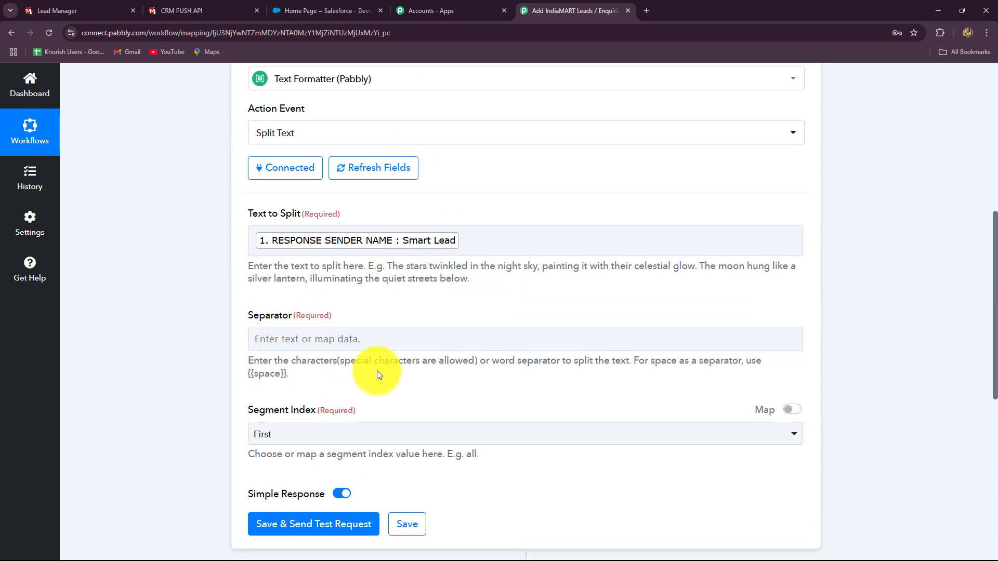
pyautogui.scroll(-2, 378, 374)
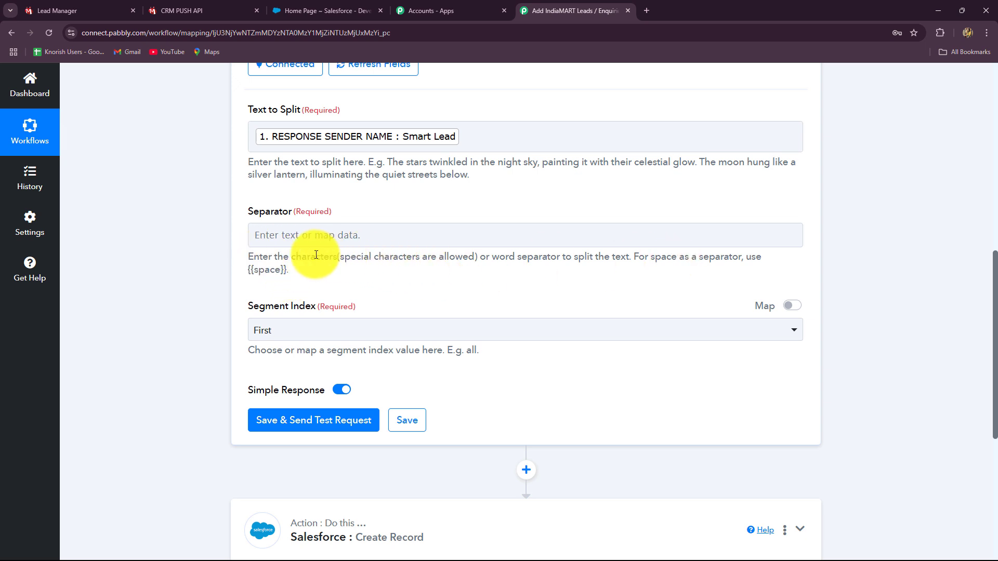
pyautogui.moveTo(315, 257); pyautogui.dragTo(615, 272)
pyautogui.click(566, 302)
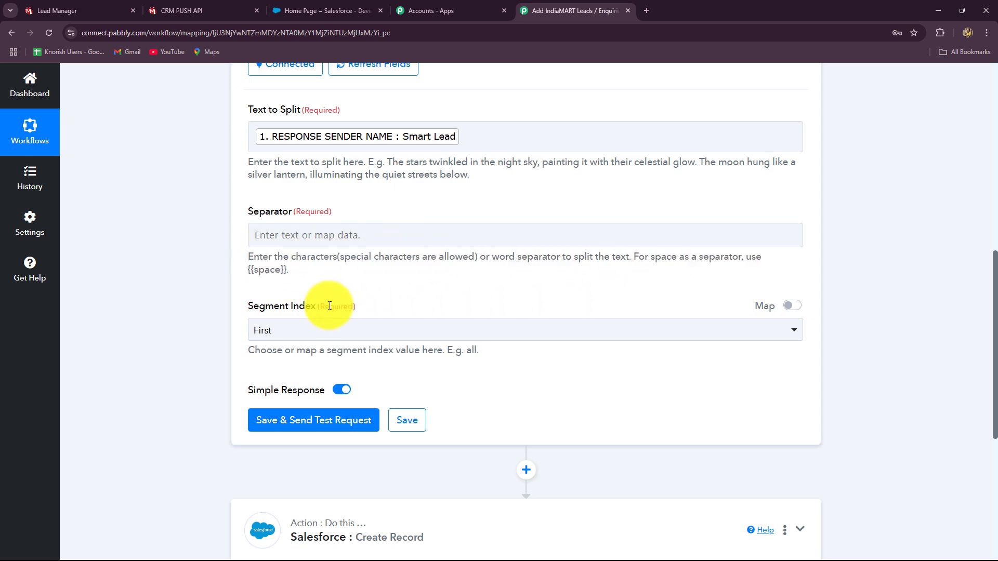
pyautogui.moveTo(286, 271); pyautogui.dragTo(235, 280)
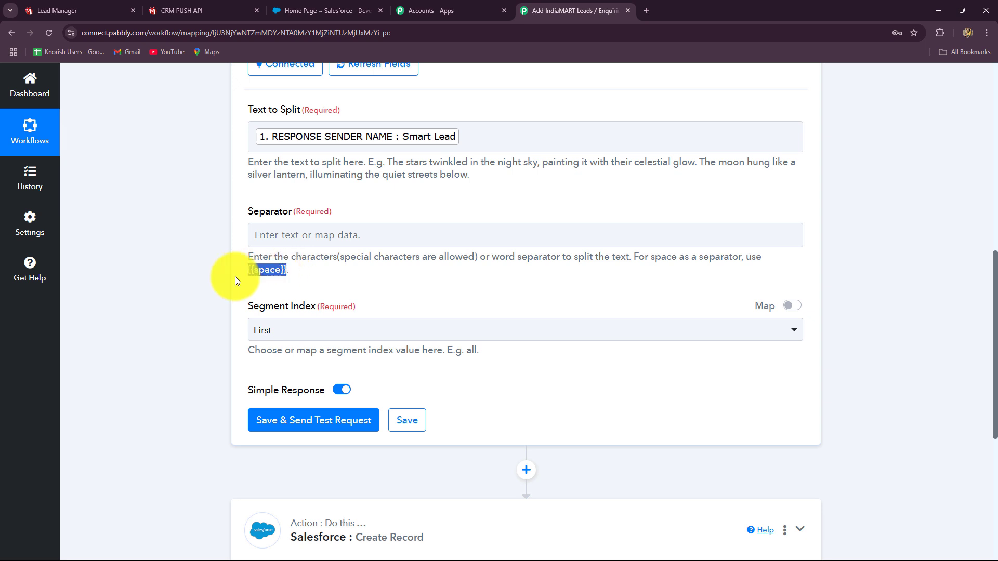
pyautogui.hotkey('ctrl', 'c')
pyautogui.click(290, 235)
pyautogui.hotkey('ctrl', 'v')
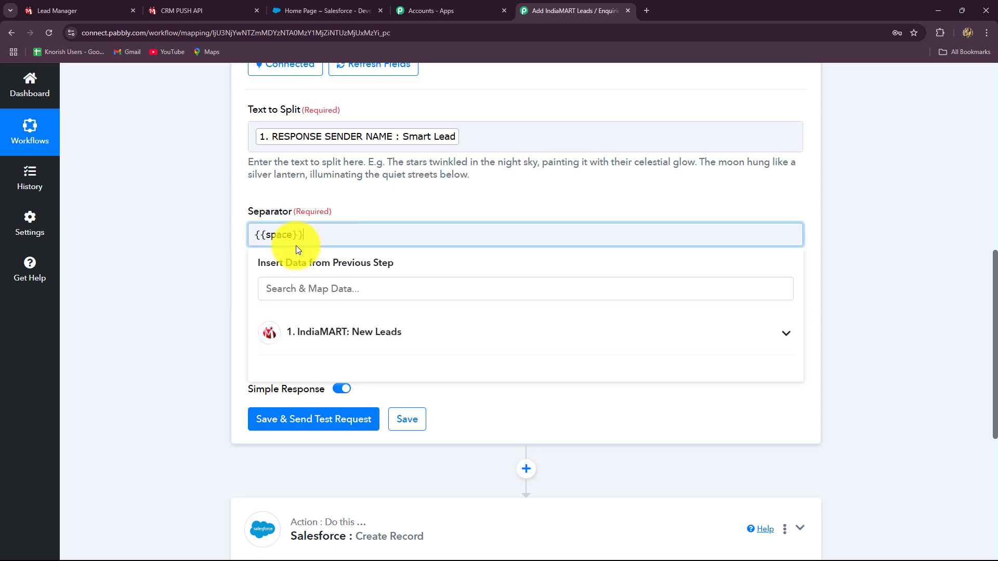
pyautogui.click(233, 252)
# Set the Segment Index of the Split Text action to All
pyautogui.scroll(-3, 233, 251)
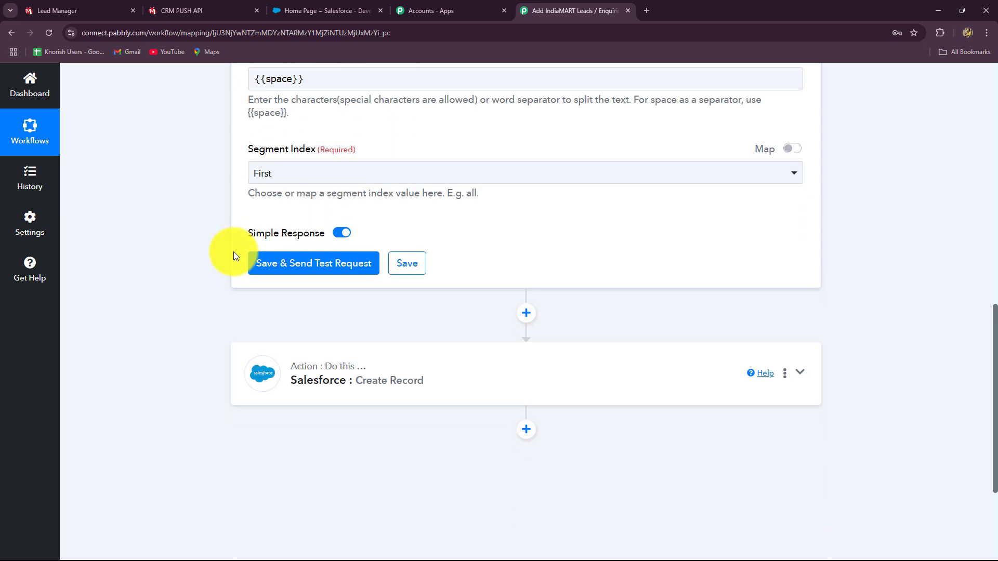
pyautogui.click(276, 173)
pyautogui.scroll(3, 167, 280)
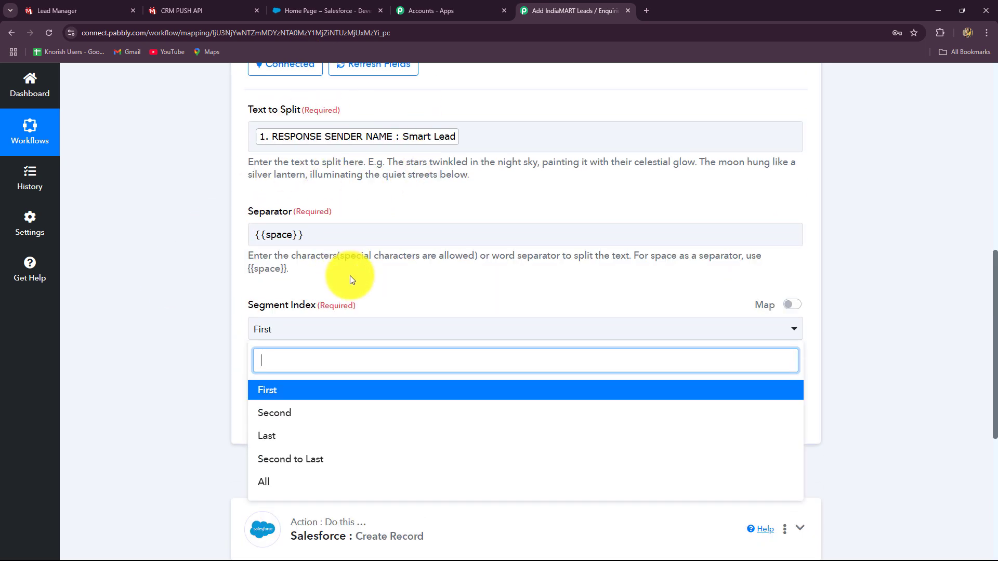
pyautogui.scroll(-1, 350, 275)
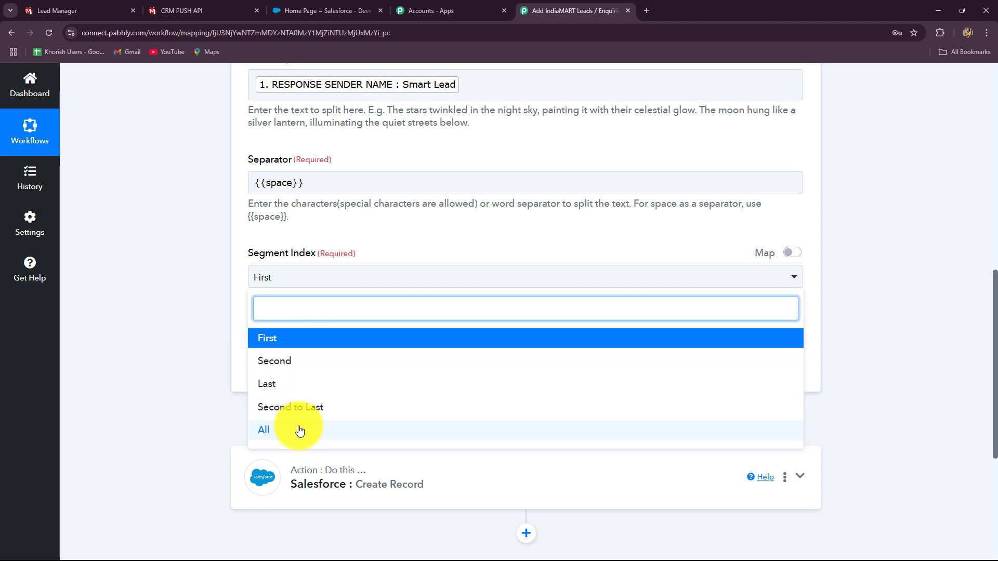
pyautogui.scroll(2, 350, 327)
pyautogui.scroll(-3, 446, 234)
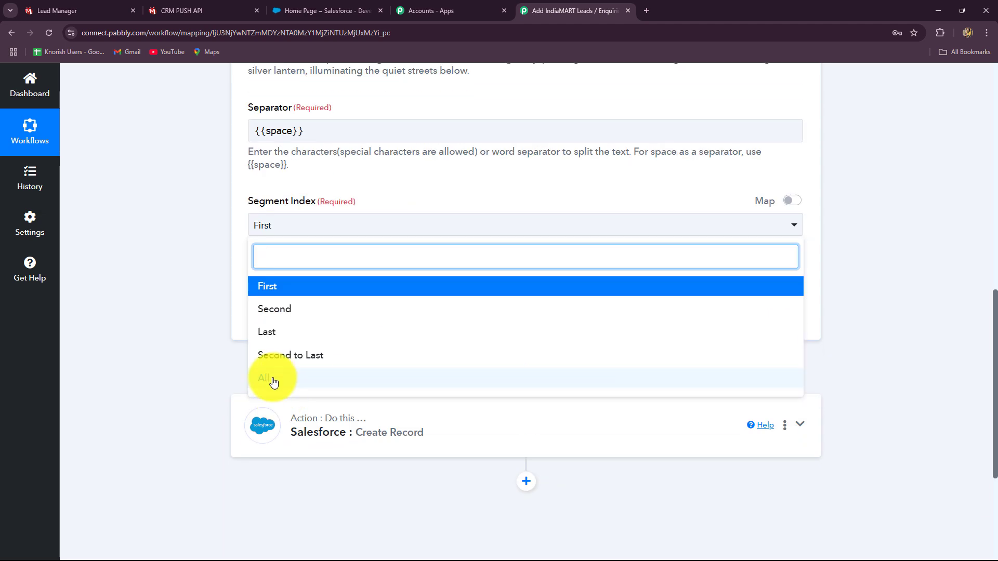
pyautogui.click(274, 382)
# Save the Split Text action with a test request and check the Result 0 and Result 1 values in the response
pyautogui.click(261, 314)
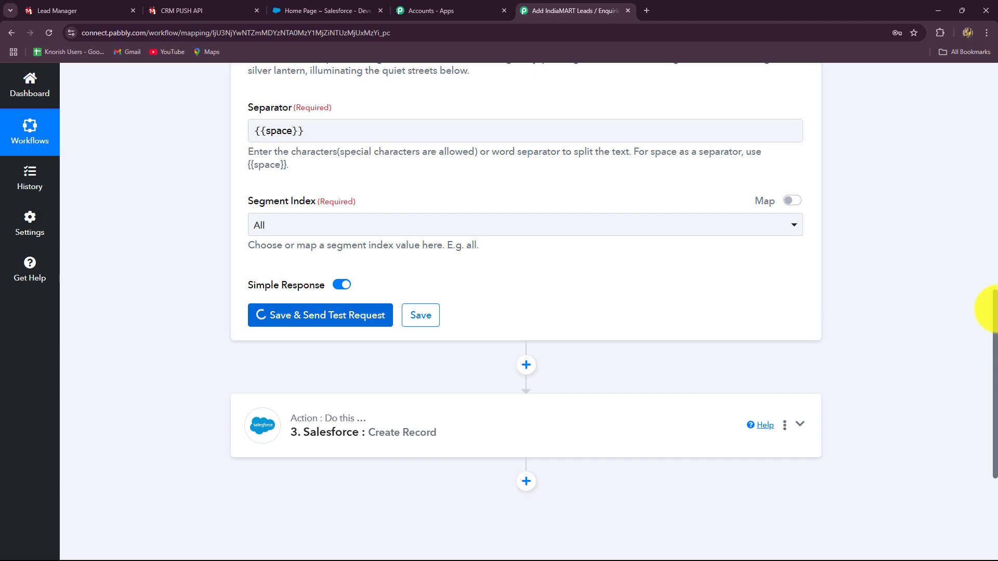
pyautogui.scroll(-3, 893, 326)
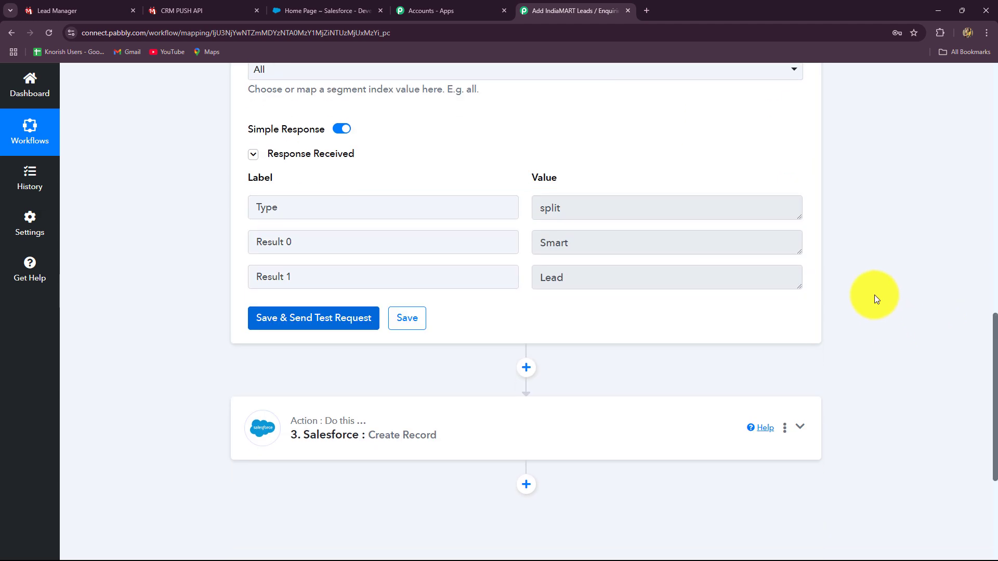
pyautogui.click(618, 250)
pyautogui.click(557, 276)
pyautogui.scroll(-4, 962, 306)
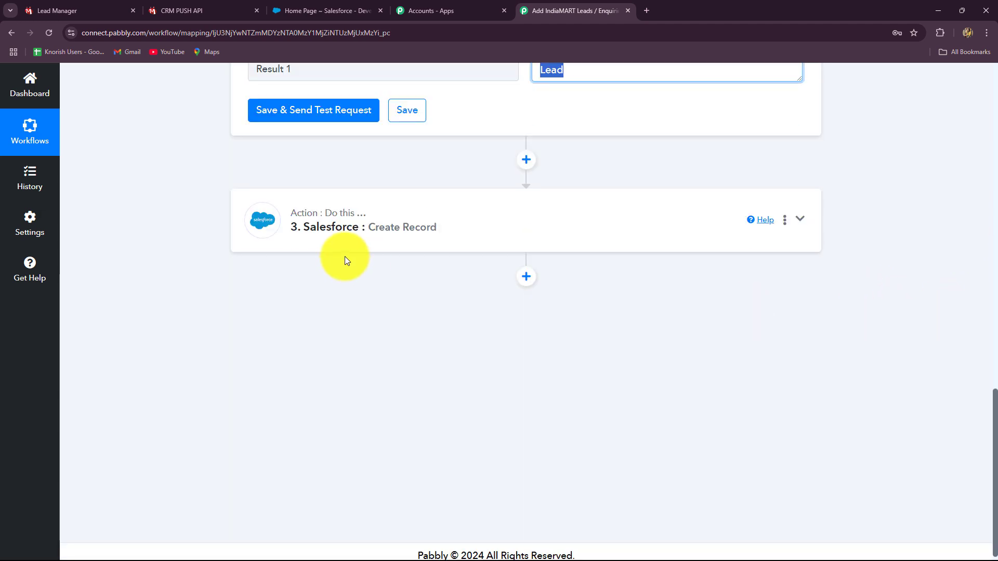
# Expand the Salesforce Create Record action and map the First Name field to Result 0 from the Split Text step
pyautogui.click(351, 225)
pyautogui.scroll(-10, 164, 338)
pyautogui.scroll(9, 167, 329)
pyautogui.scroll(-5, 170, 323)
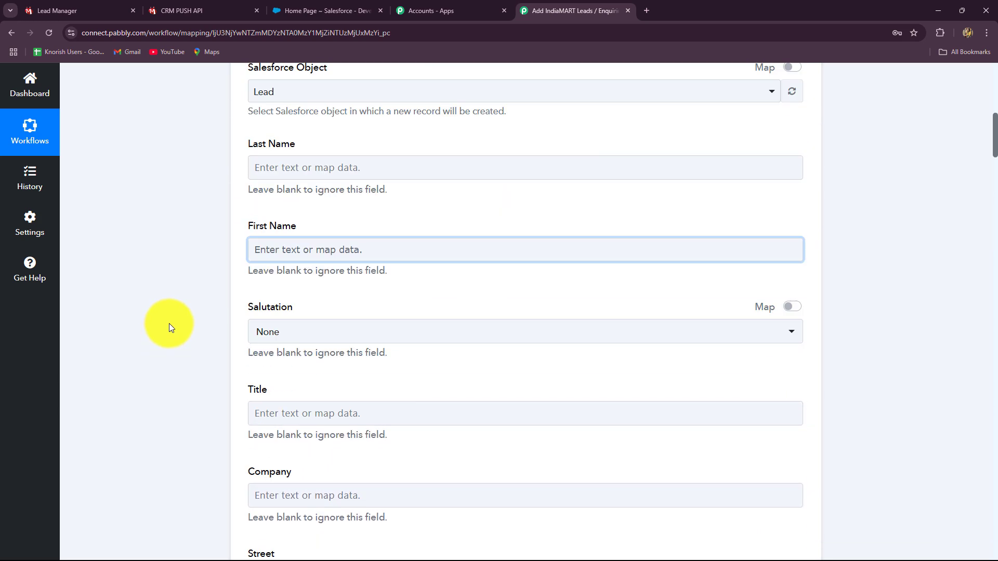
pyautogui.scroll(-3, 169, 327)
pyautogui.scroll(3, 169, 323)
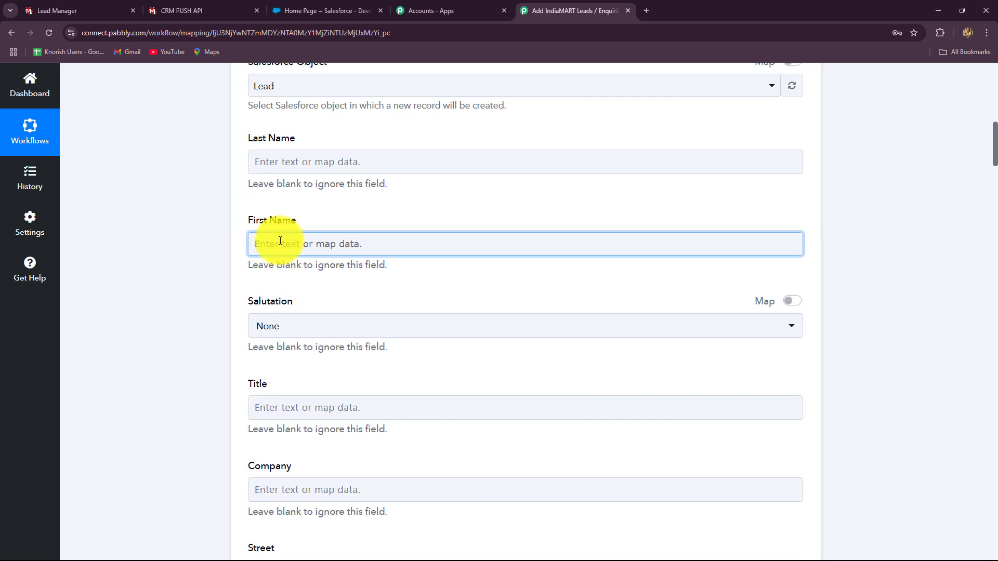
pyautogui.click(291, 244)
pyautogui.click(312, 387)
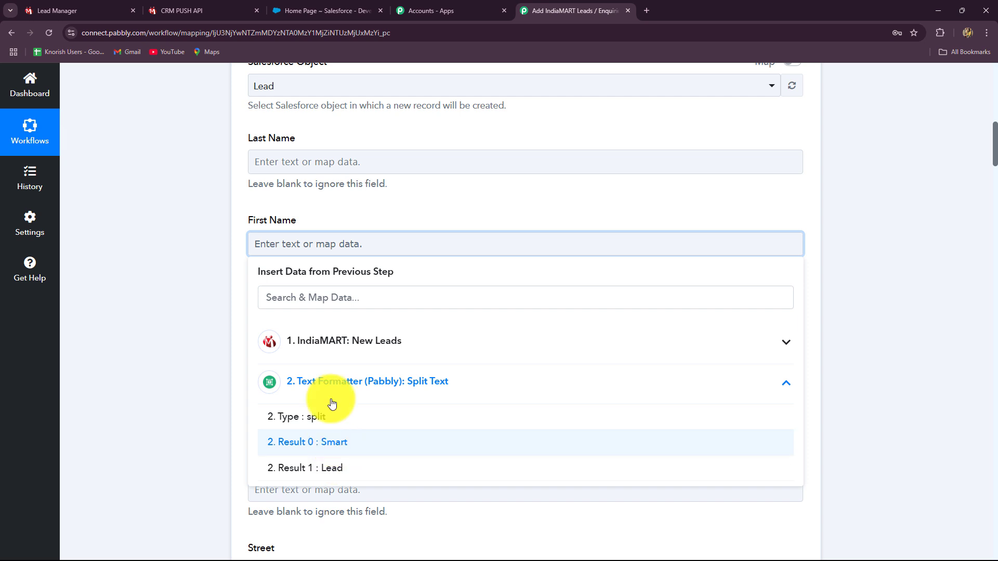
pyautogui.click(329, 440)
# Map the lead's Last Name field to Result 1 from the Split Text step
pyautogui.click(323, 161)
pyautogui.click(314, 303)
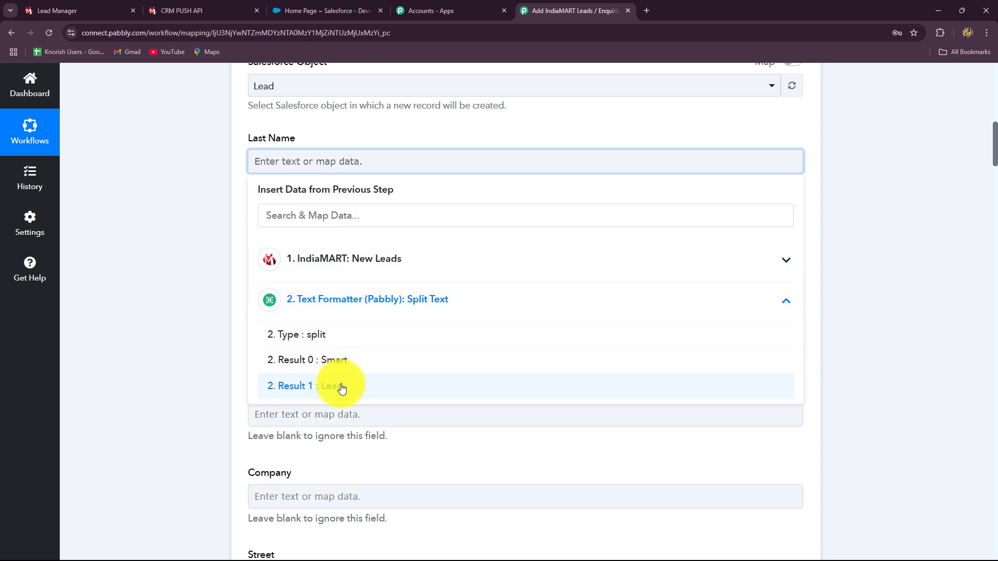
pyautogui.click(339, 386)
pyautogui.click(197, 213)
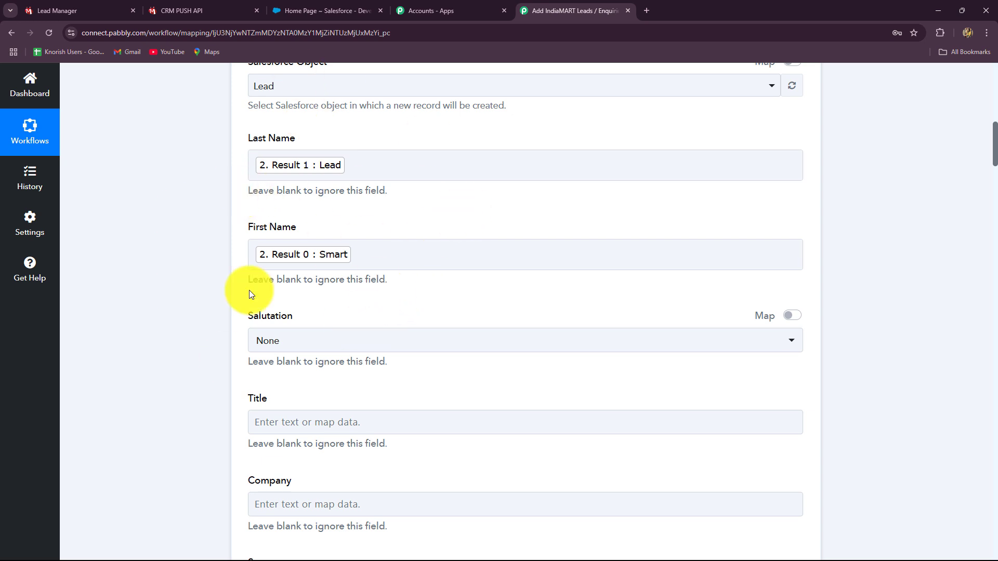
# Review the available Salutation options for the lead without choosing a different one
pyautogui.scroll(-4, 491, 325)
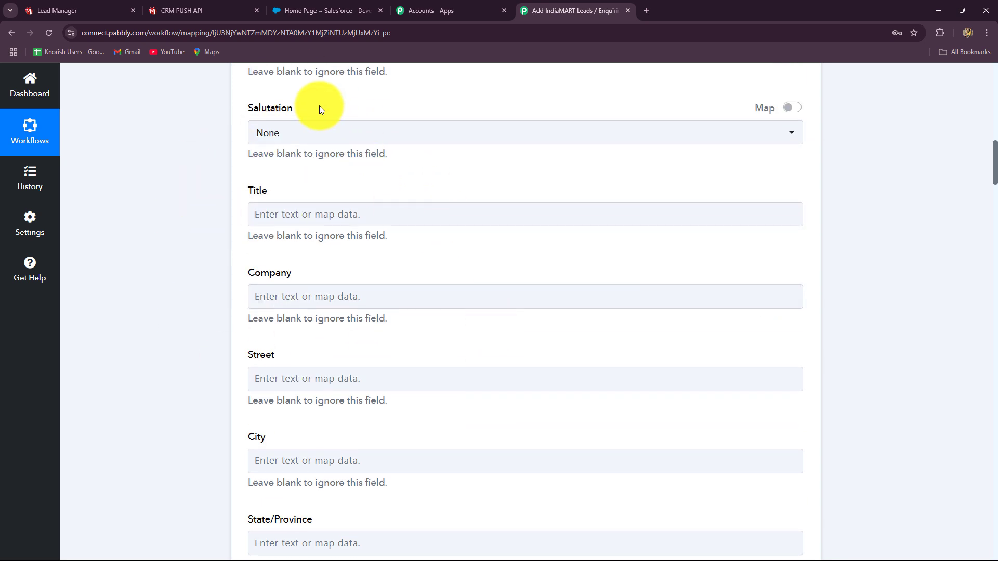
pyautogui.click(313, 138)
pyautogui.click(312, 138)
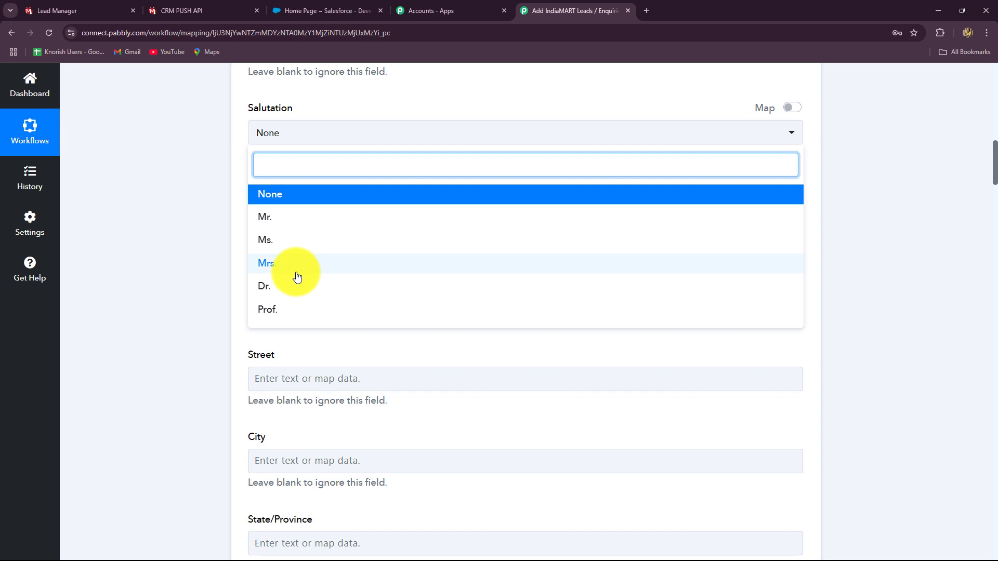
pyautogui.click(210, 290)
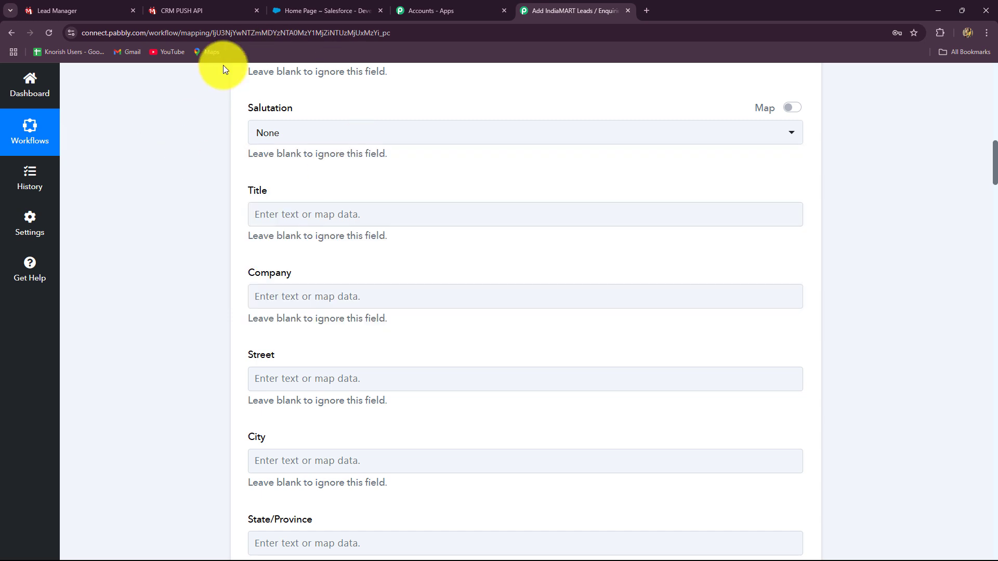
# Map the Company field to RESPONSE SENDER COMPANY from the IndiaMART trigger, skipping the Title field
pyautogui.scroll(-1, 323, 250)
pyautogui.scroll(-2, 322, 251)
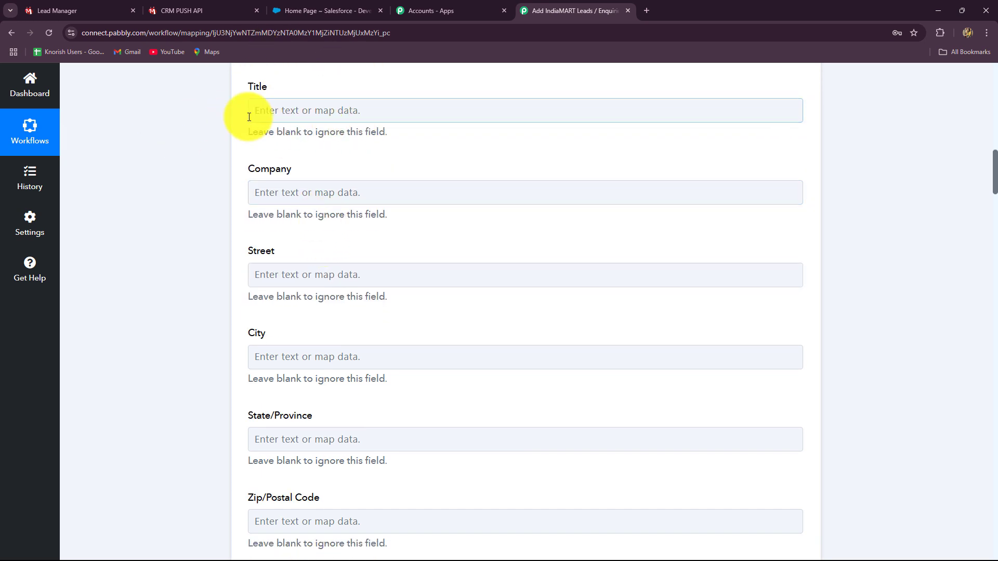
pyautogui.click(516, 114)
pyautogui.scroll(-2, 375, 237)
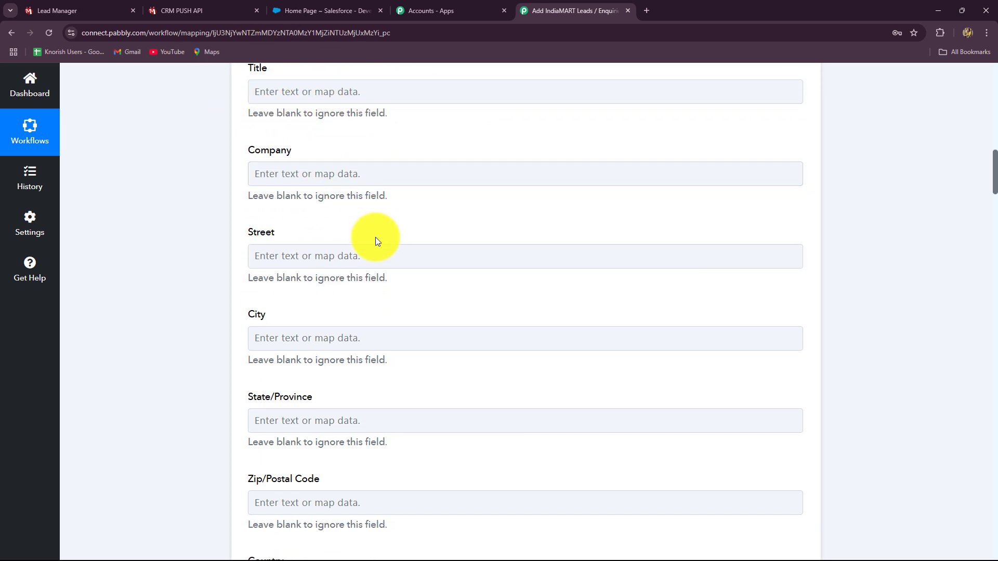
pyautogui.click(379, 140)
pyautogui.click(364, 238)
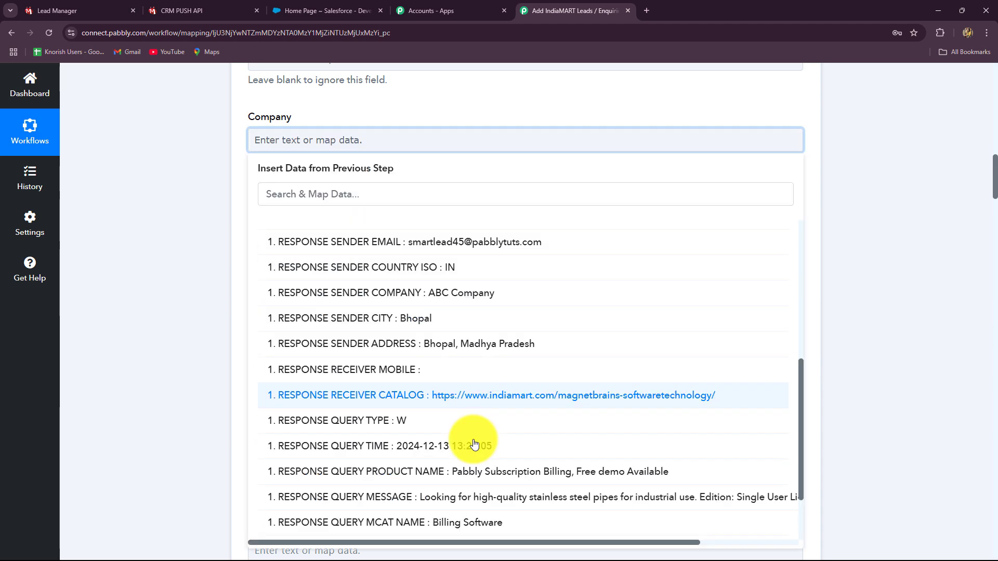
pyautogui.click(460, 295)
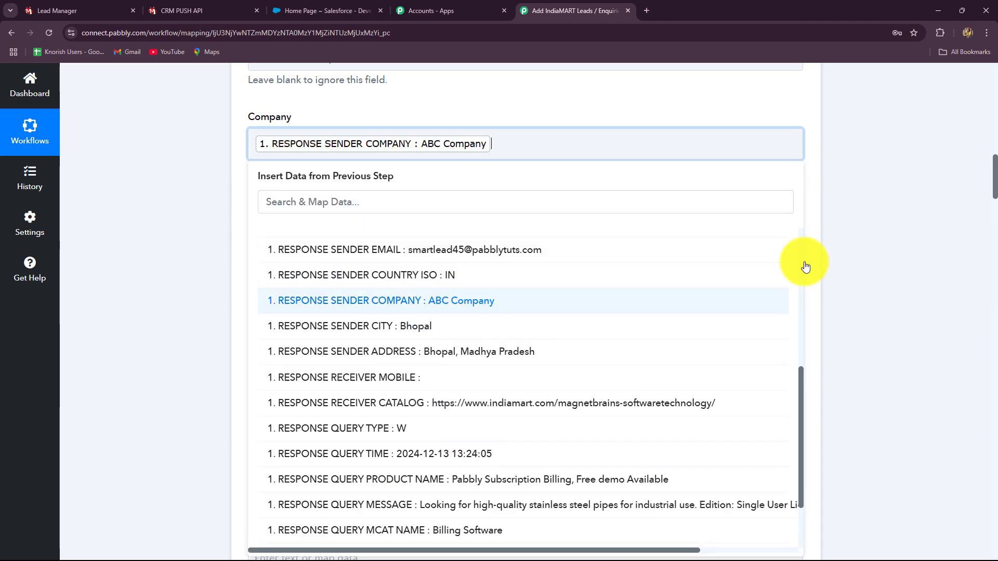
pyautogui.click(734, 249)
# Find the city by searching the trigger data for "bho" and map the City field to RESPONSE SENDER CITY
pyautogui.scroll(-4, 670, 254)
pyautogui.scroll(1, 337, 239)
pyautogui.click(333, 206)
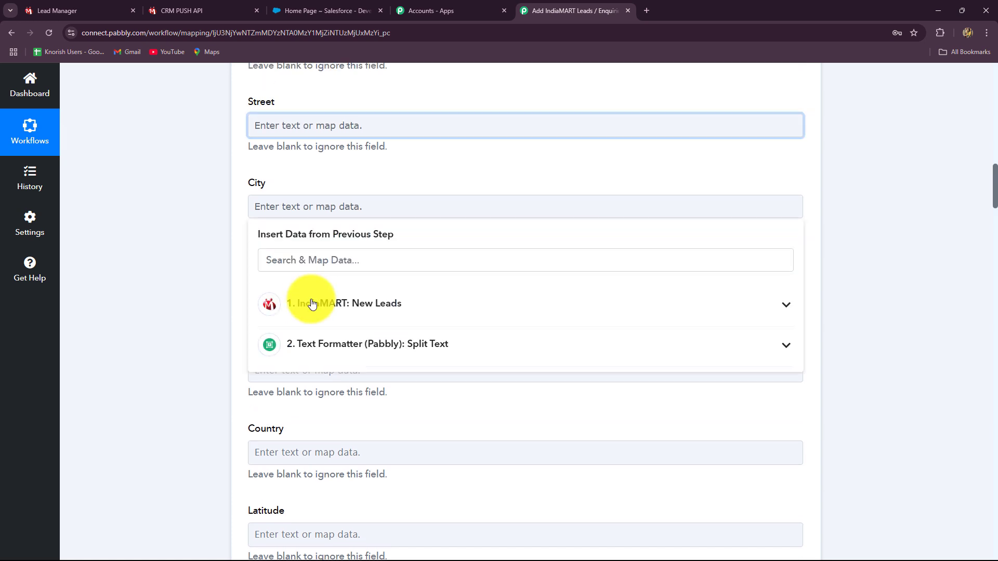
pyautogui.click(314, 257)
pyautogui.write('bho')
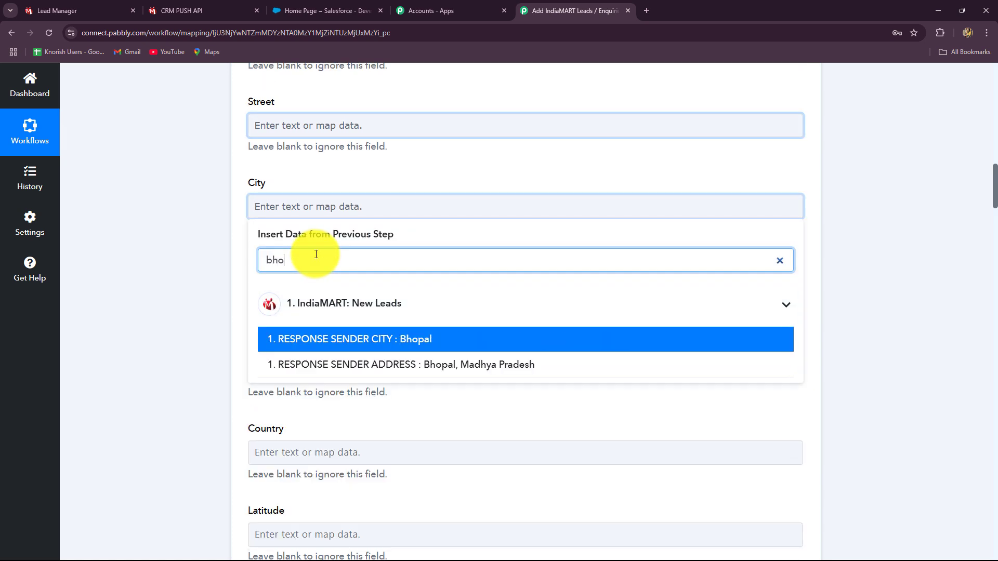
pyautogui.click(422, 341)
# Map the State/Province field to RESPONSE SENDER STATE from the IndiaMART trigger
pyautogui.scroll(-2, 238, 328)
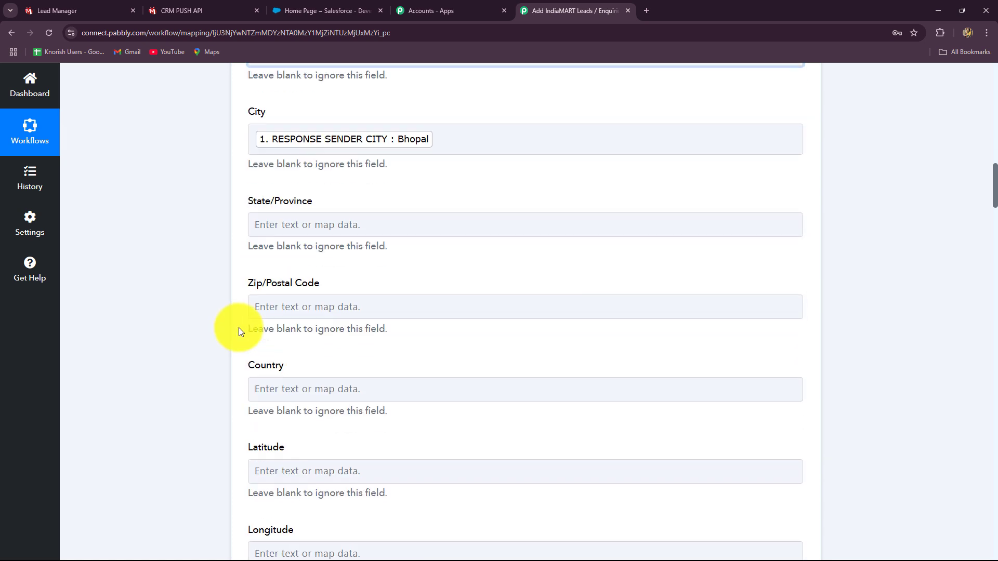
pyautogui.click(302, 194)
pyautogui.click(334, 290)
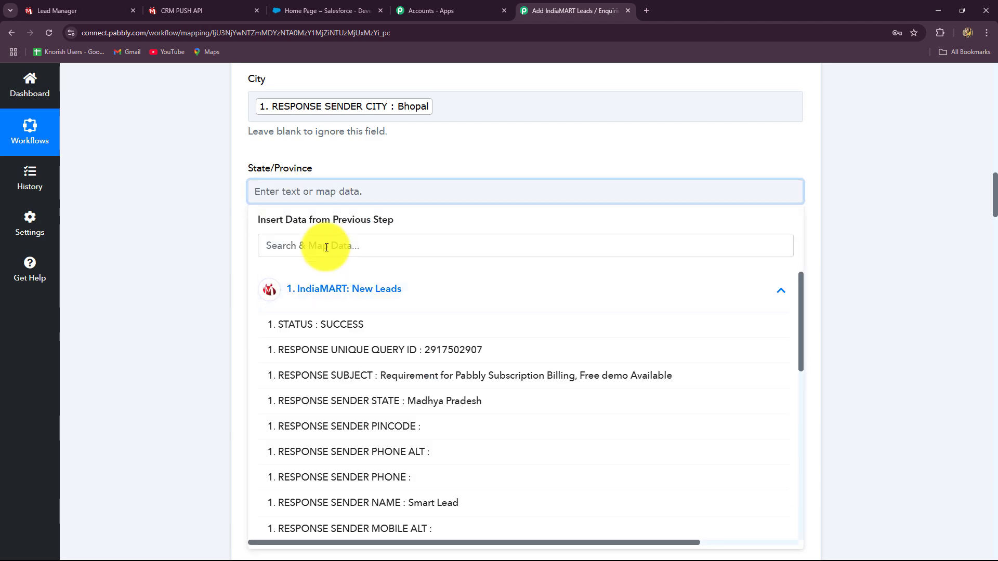
pyautogui.click(323, 245)
pyautogui.click(343, 390)
# Map the Country field to RESPONSE SENDER COUNTRY ISO from the IndiaMART trigger
pyautogui.scroll(-4, 183, 370)
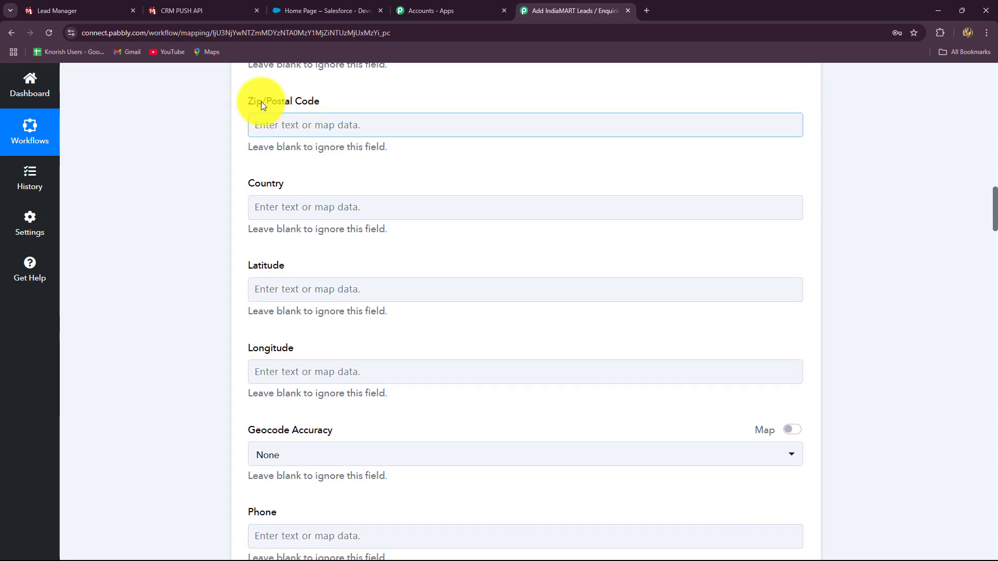
pyautogui.click(316, 207)
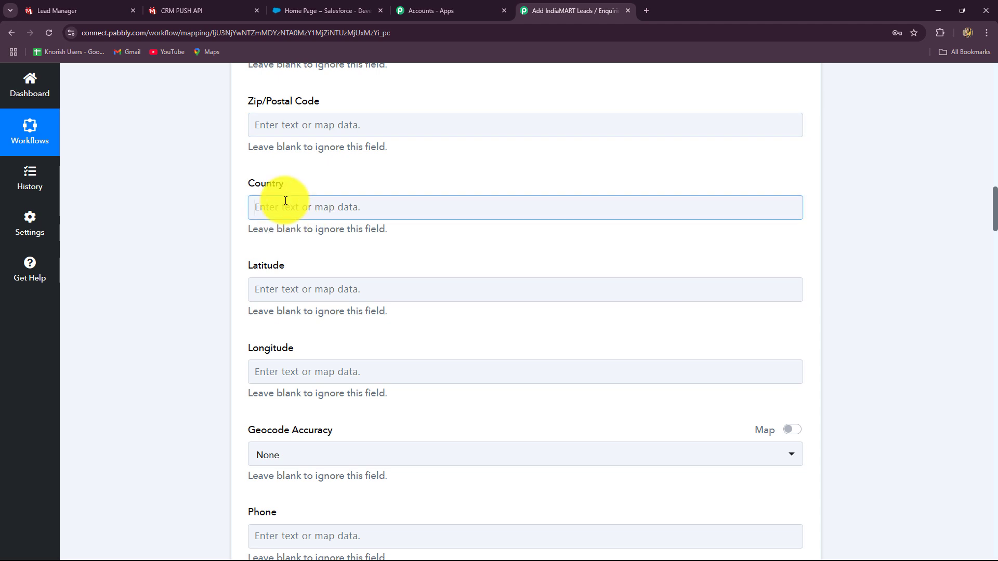
pyautogui.click(313, 259)
pyautogui.write('in')
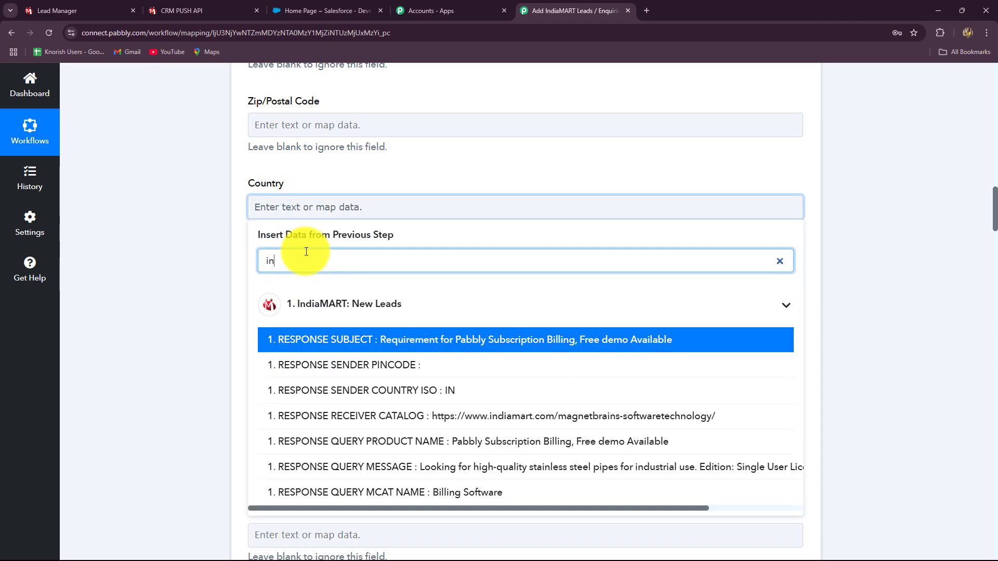
pyautogui.click(508, 389)
pyautogui.click(204, 317)
# Map the Mobile Phone field to RESPONSE SENDER MOBILE from the IndiaMART trigger, leaving the Phone field blank
pyautogui.scroll(-3, 203, 317)
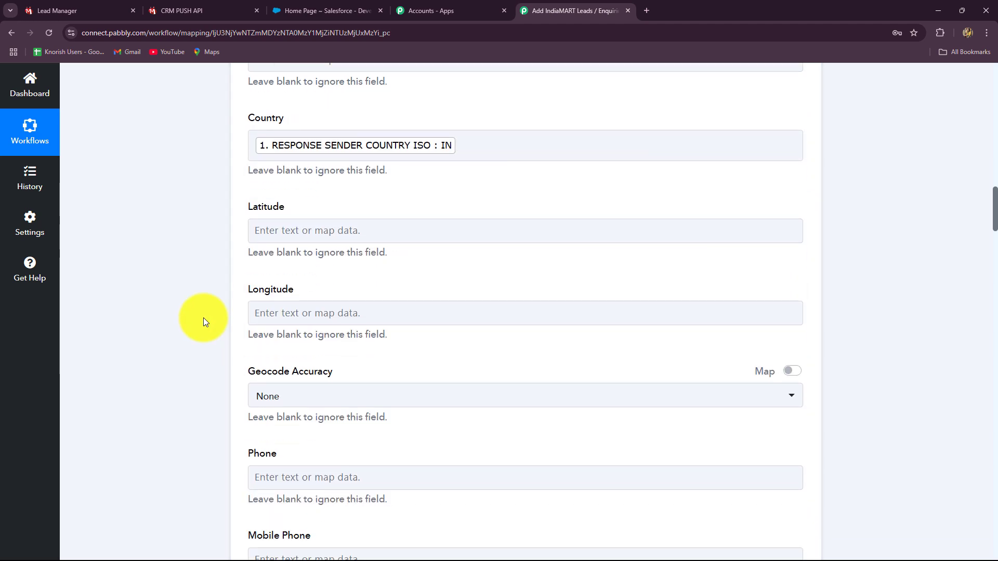
pyautogui.scroll(-5, 282, 321)
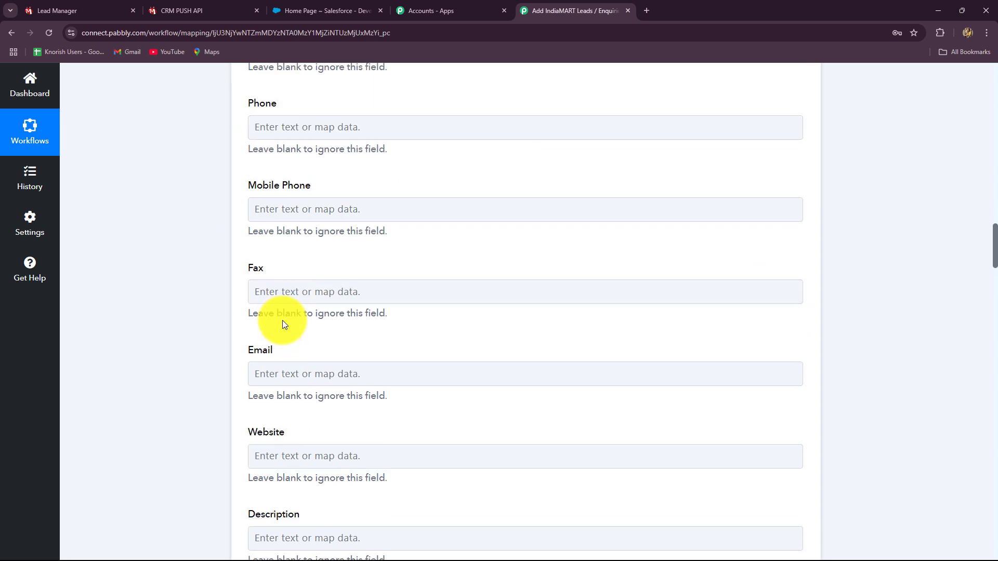
pyautogui.click(312, 134)
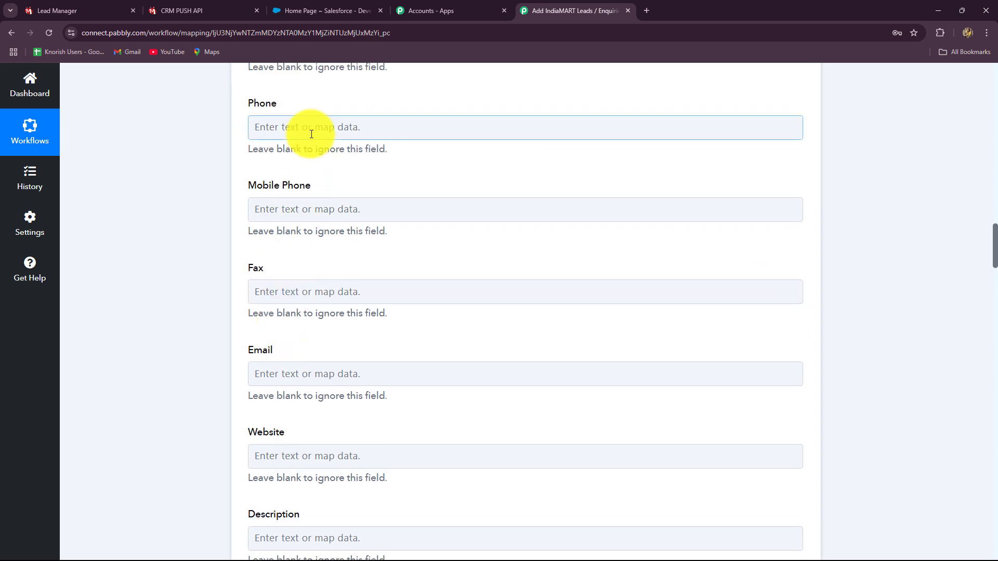
pyautogui.click(260, 206)
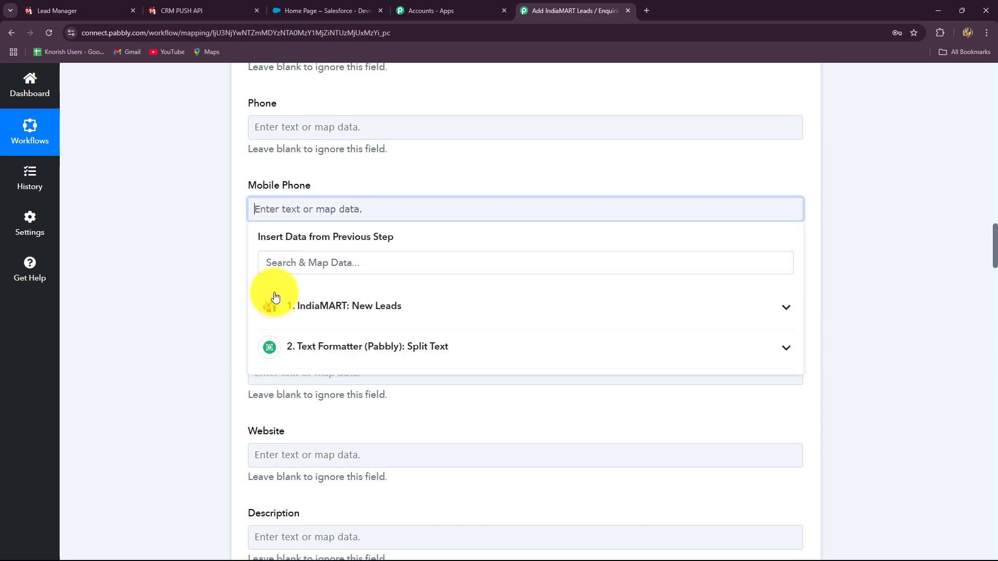
pyautogui.click(287, 264)
pyautogui.write('ph')
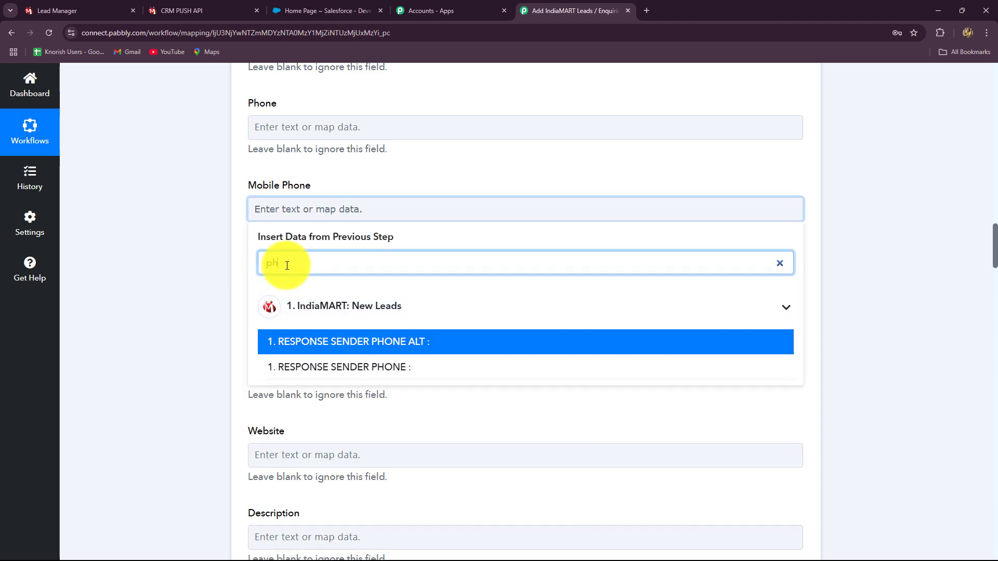
pyautogui.press('BackSpace')
pyautogui.press('BackSpace')
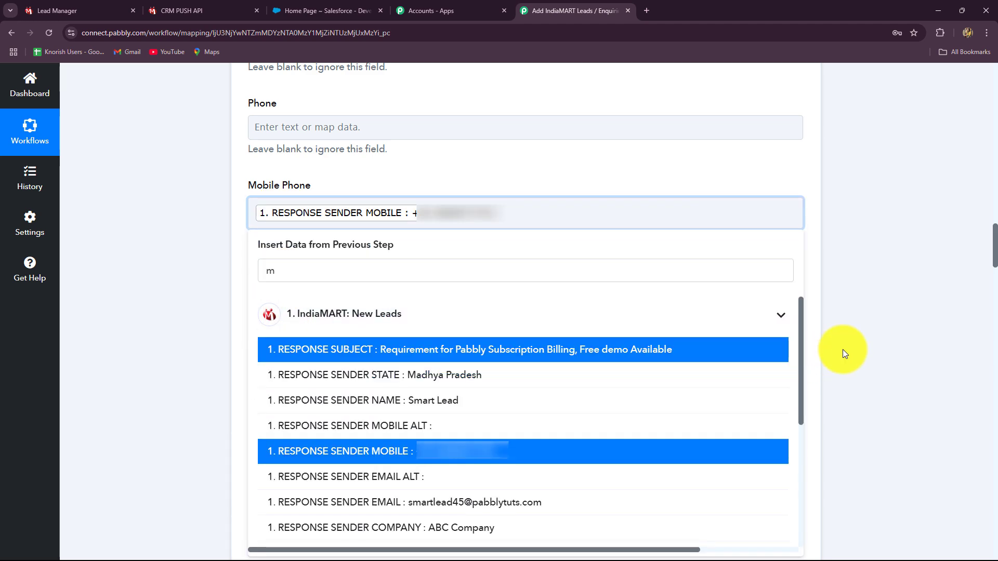
pyautogui.click(844, 350)
# Map the lead's Email field to RESPONSE SENDER EMAIL from the IndiaMART trigger
pyautogui.scroll(-4, 845, 351)
pyautogui.click(297, 178)
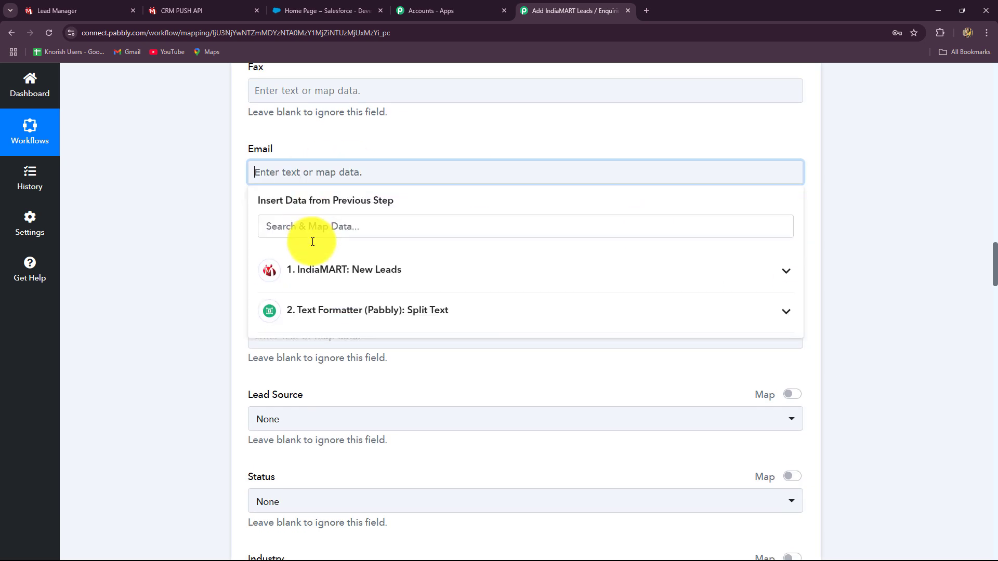
pyautogui.write('ema')
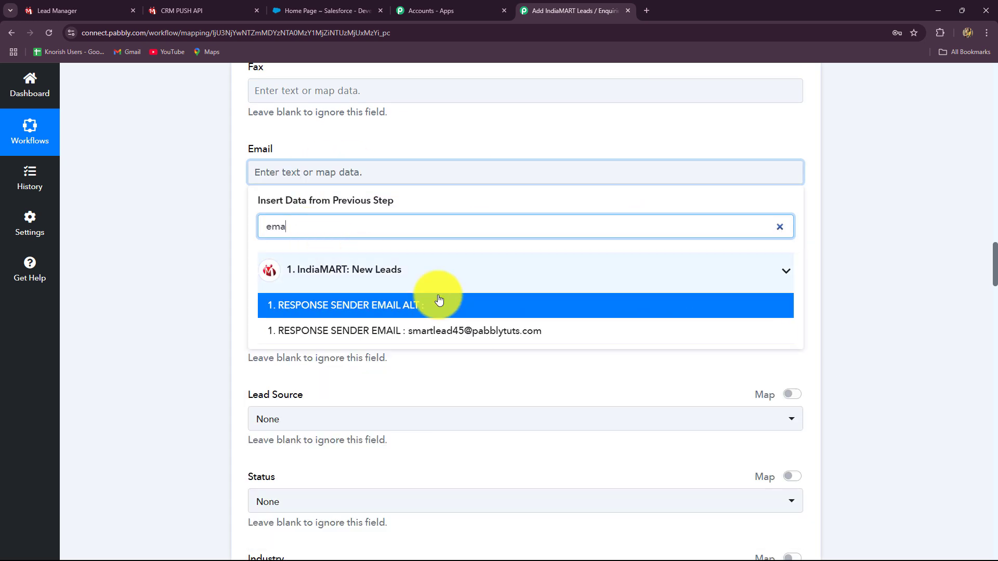
pyautogui.click(446, 337)
pyautogui.click(859, 214)
# Map the Description field to RESPONSE QUERY MESSAGE, searching the trigger data for "mess"
pyautogui.scroll(-2, 865, 215)
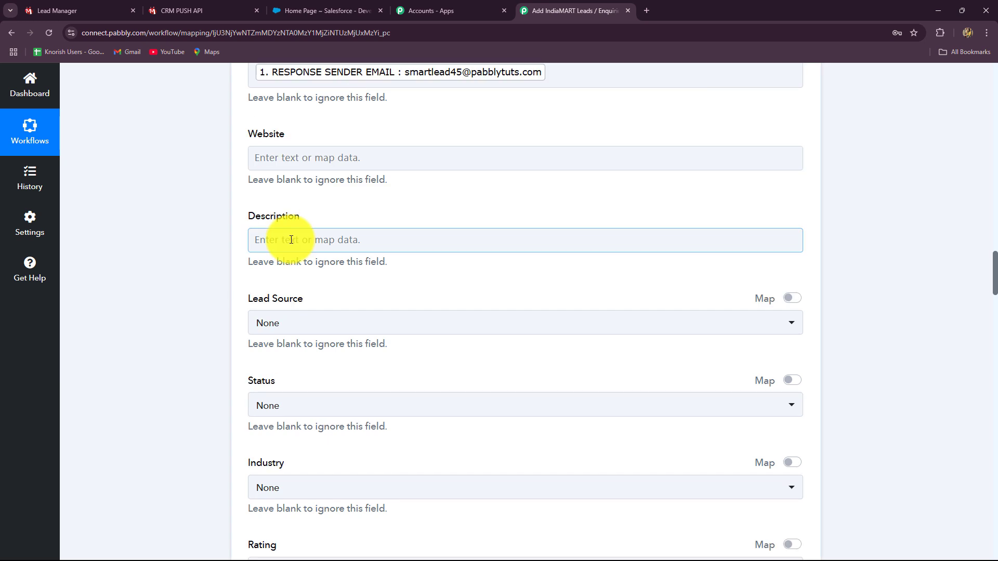
pyautogui.click(371, 242)
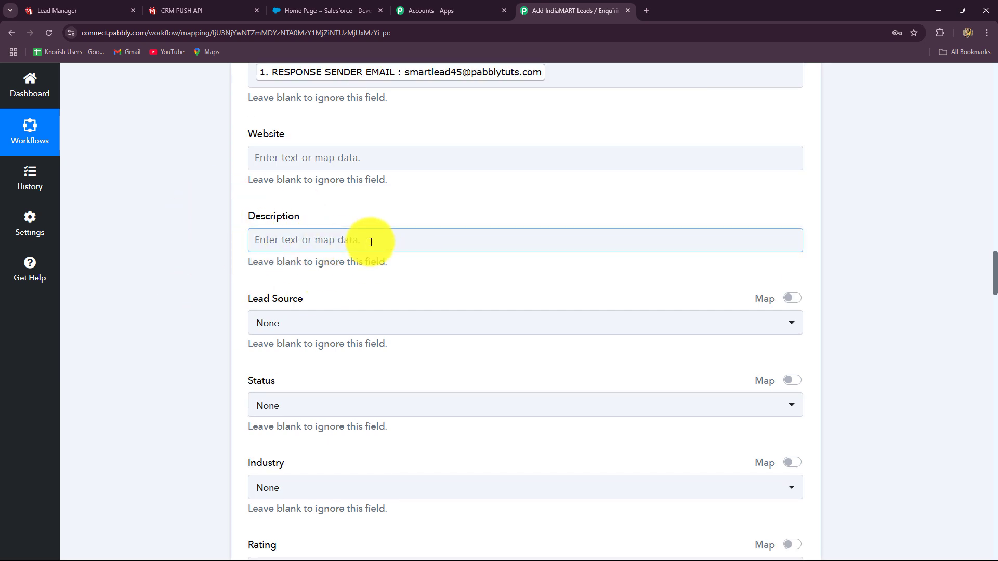
pyautogui.click(312, 247)
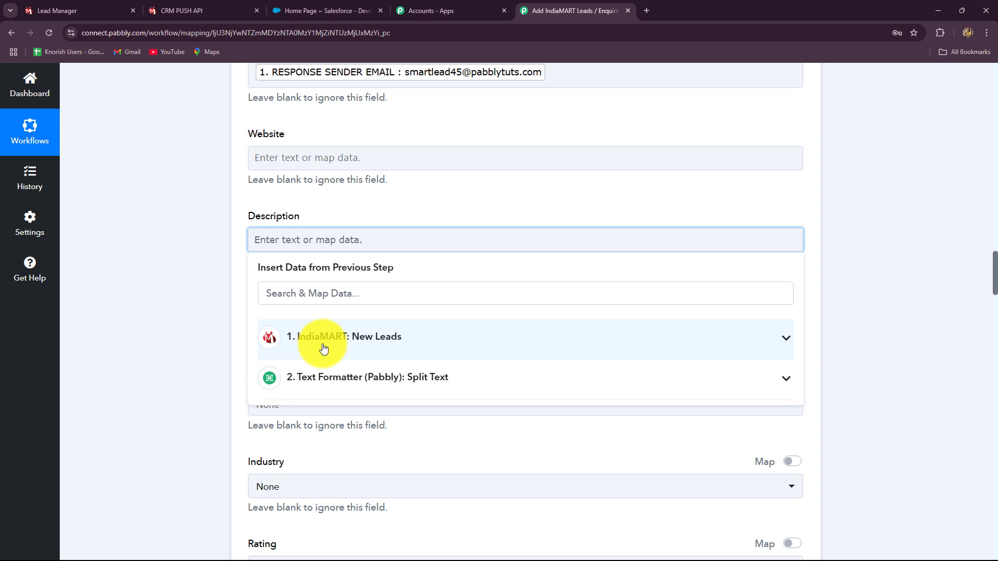
pyautogui.click(326, 293)
pyautogui.write('mess')
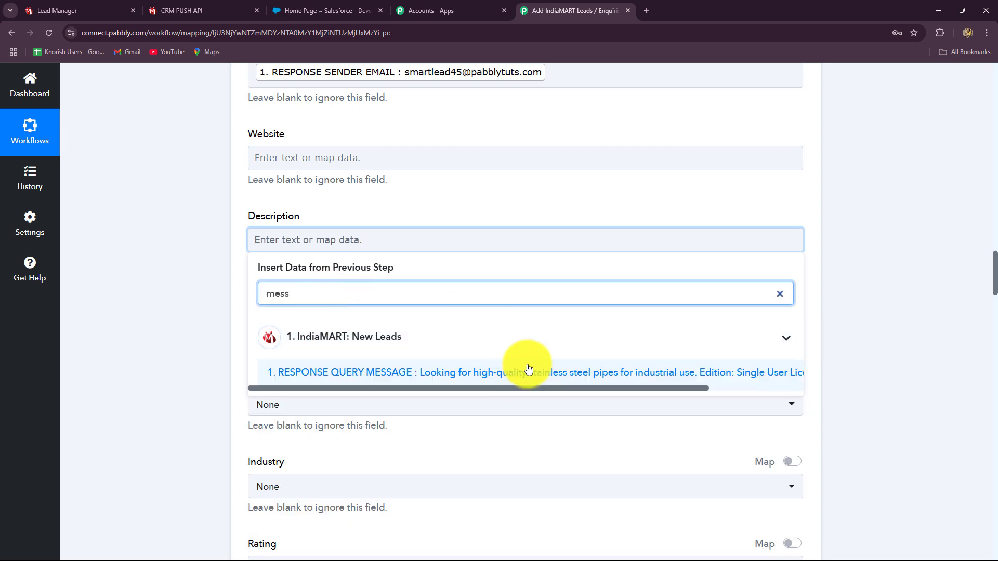
pyautogui.click(502, 370)
pyautogui.click(606, 177)
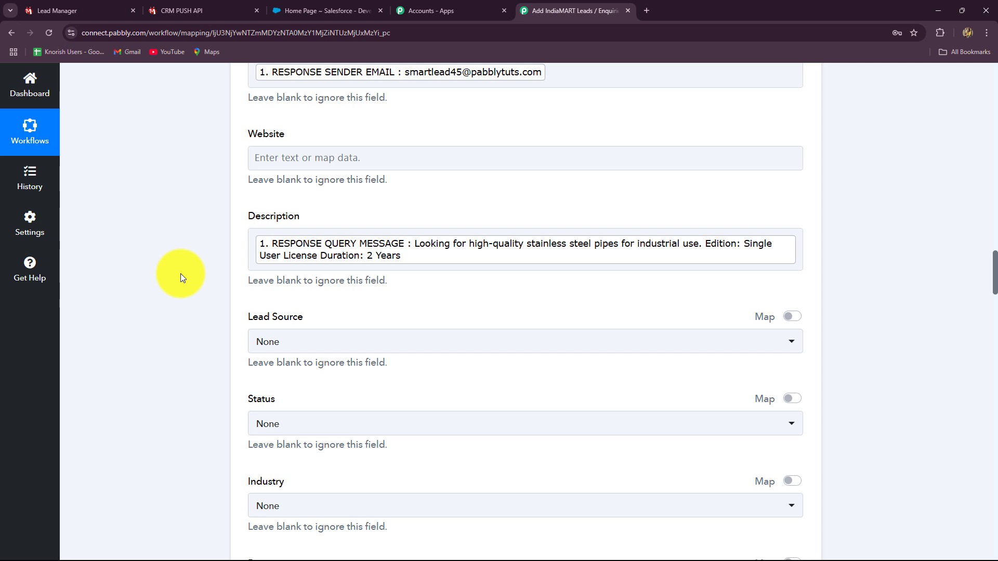
# Leave the remaining lead fields blank and save the Create Record action with a test request
pyautogui.scroll(-15, 180, 274)
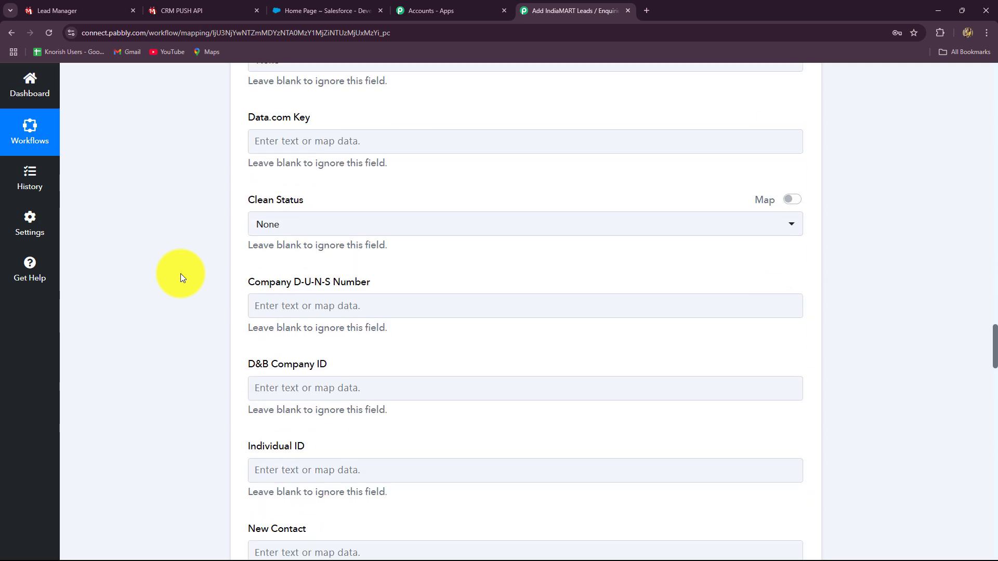
pyautogui.scroll(-20, 179, 273)
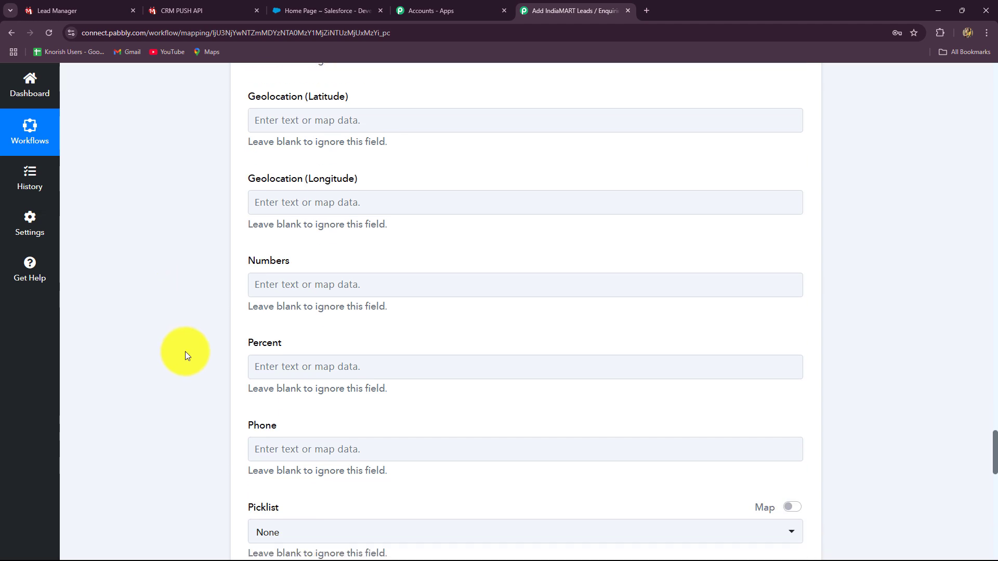
pyautogui.scroll(-10, 185, 352)
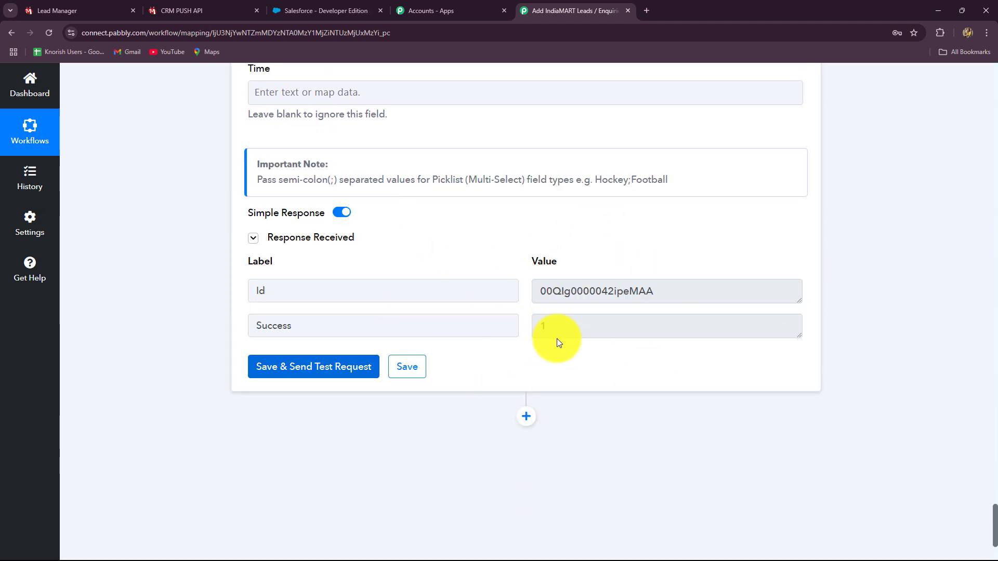
# Check the test response's Id and Success values, and switch to Salesforce to review the new lead's contact, address and description details
pyautogui.moveTo(556, 329); pyautogui.dragTo(531, 328)
pyautogui.moveTo(689, 296); pyautogui.dragTo(546, 298)
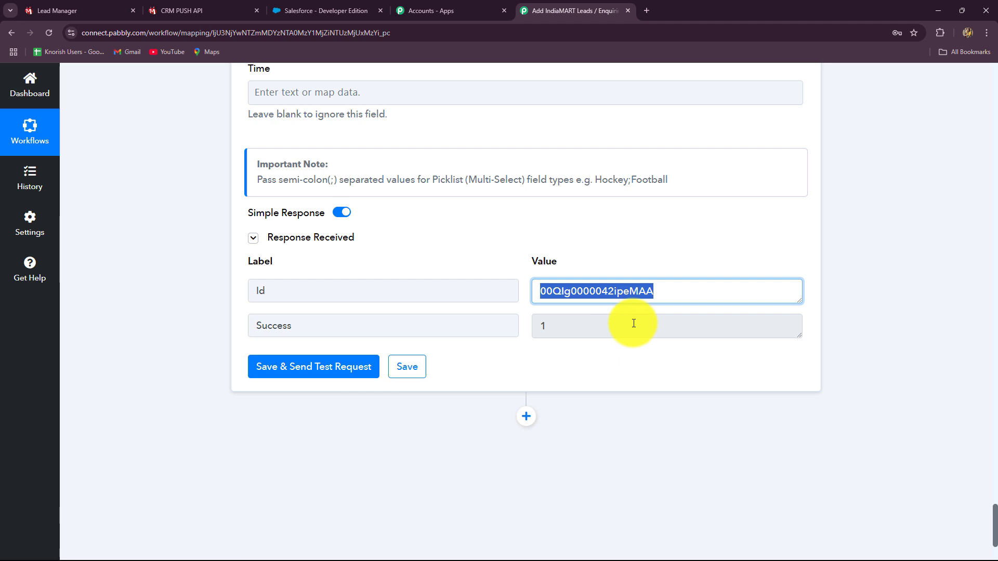
pyautogui.click(317, 11)
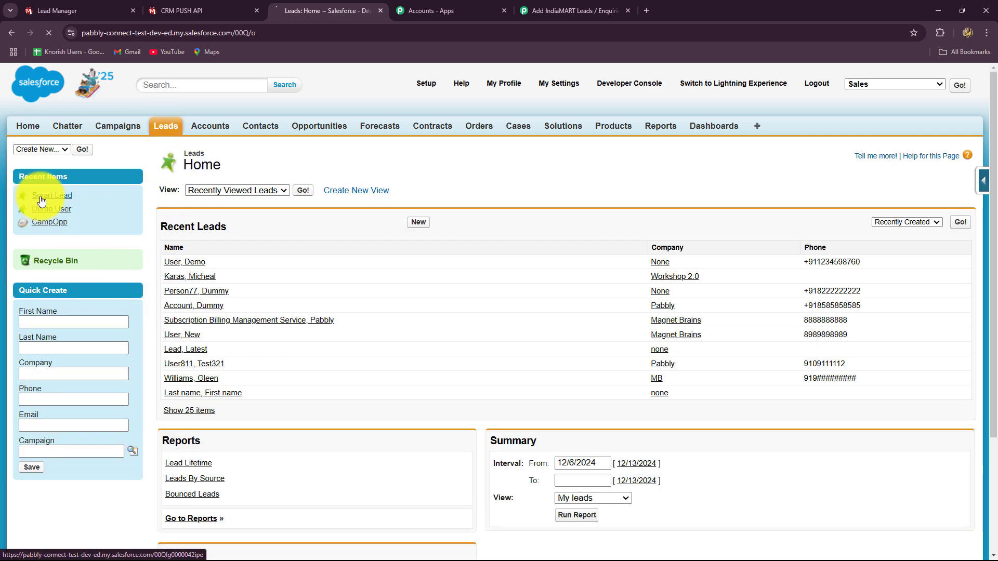
pyautogui.click(42, 200)
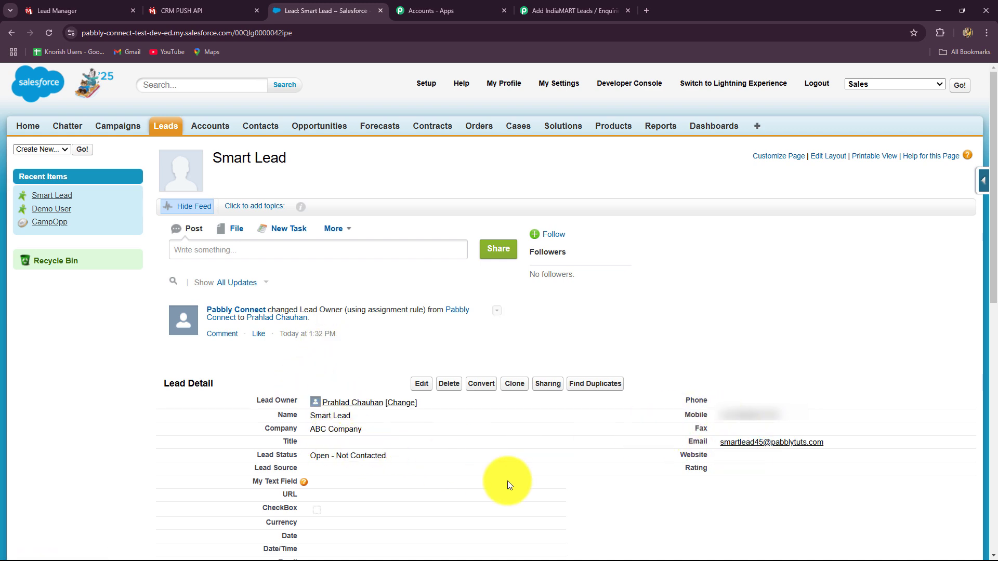
pyautogui.scroll(-9, 507, 481)
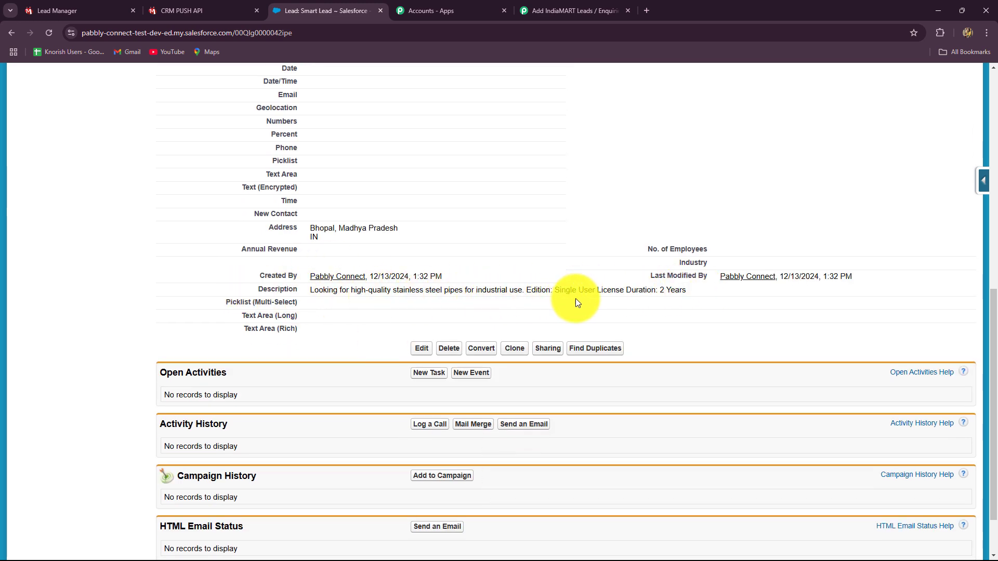
# Switch back to the Pabbly Connect workflow and collapse the Salesforce Create Record action
pyautogui.scroll(20, 862, 384)
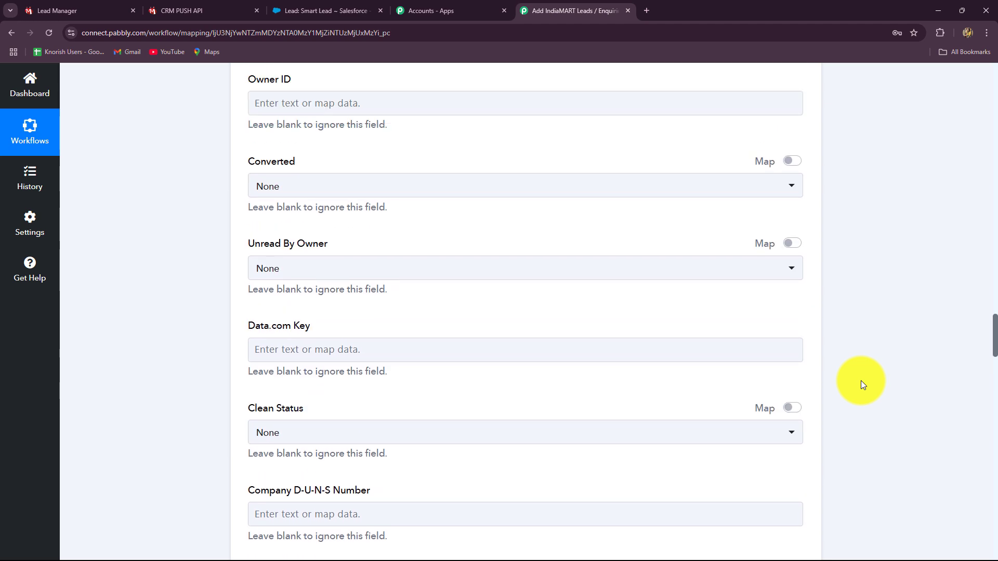
pyautogui.scroll(20, 862, 385)
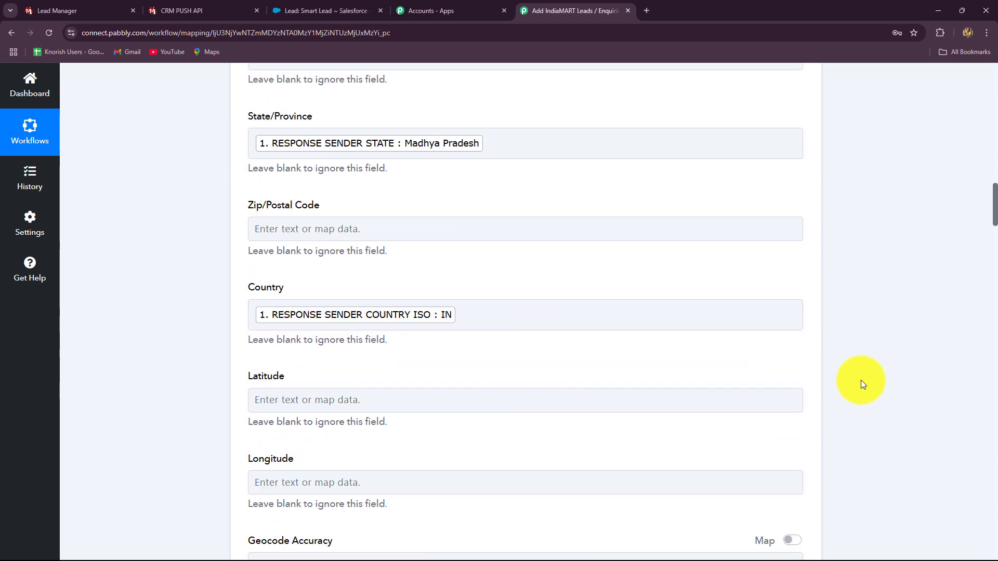
pyautogui.scroll(6, 862, 380)
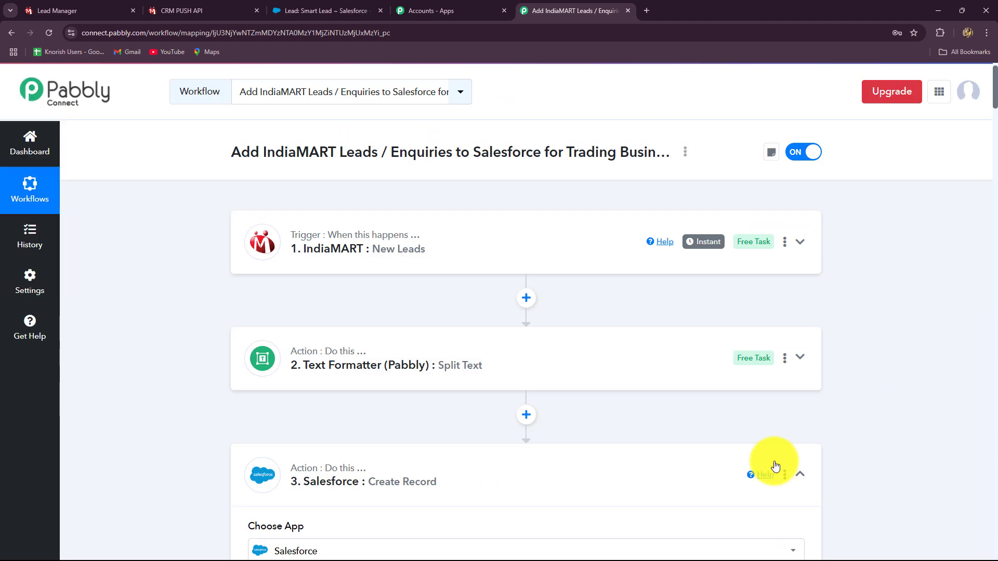
pyautogui.click(803, 474)
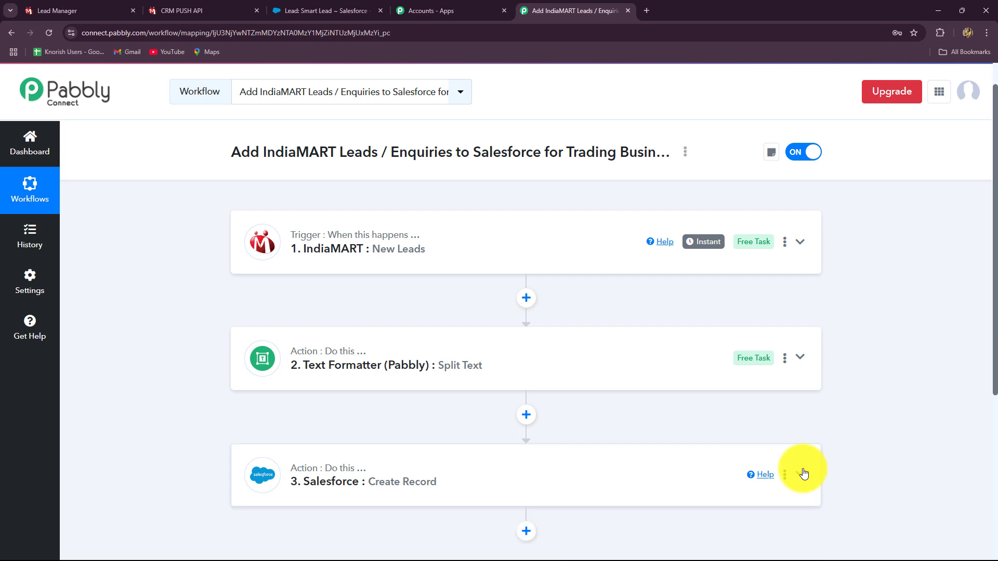